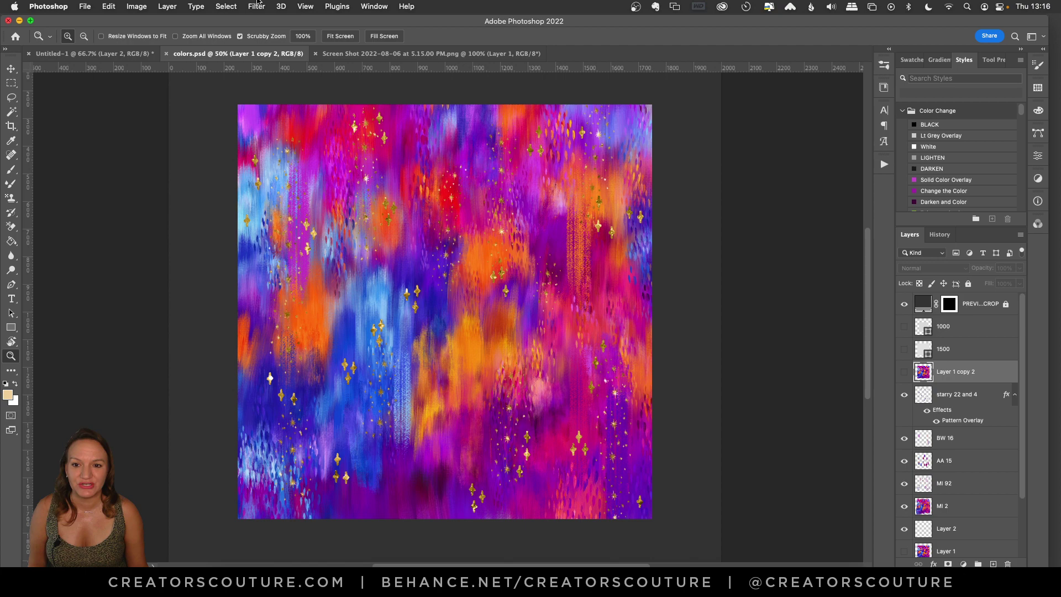
# - Look over the paint-photo screenshot and the Unsplash photo page, then return to colors.psd
pyautogui.click(420, 53)
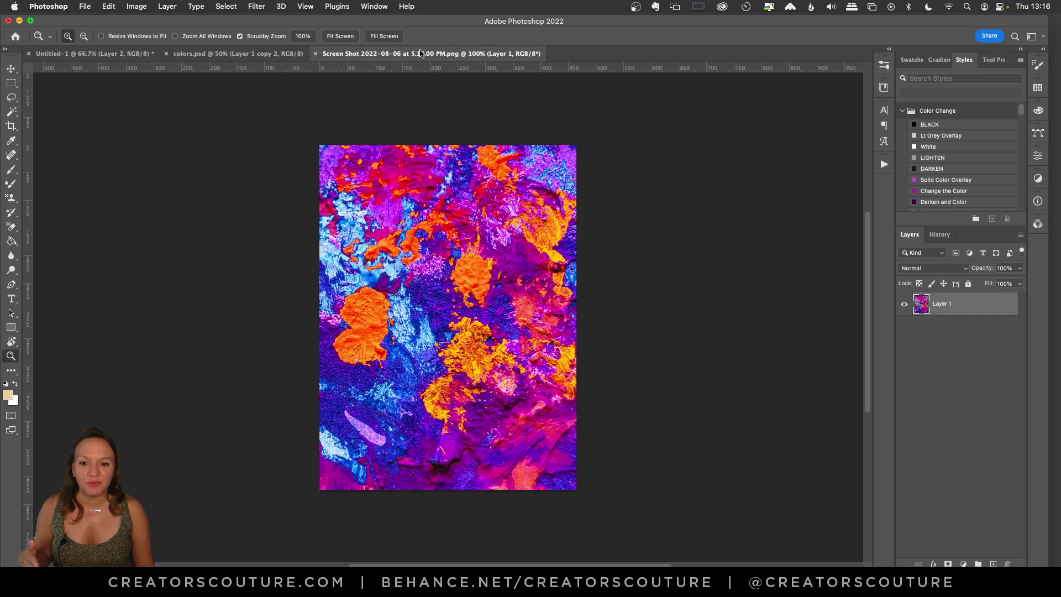
pyautogui.press('super+o')
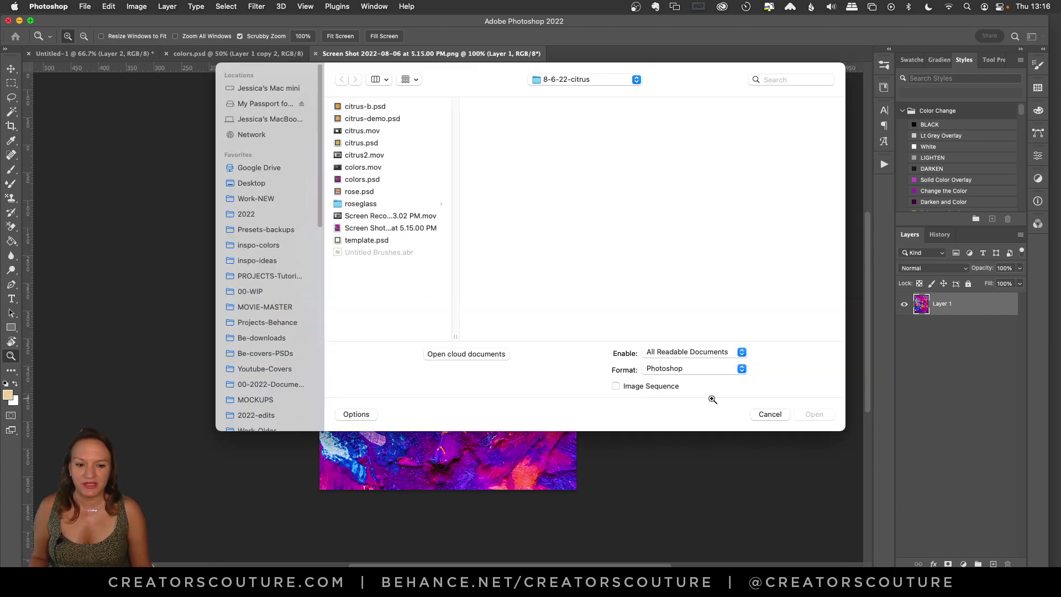
pyautogui.click(771, 415)
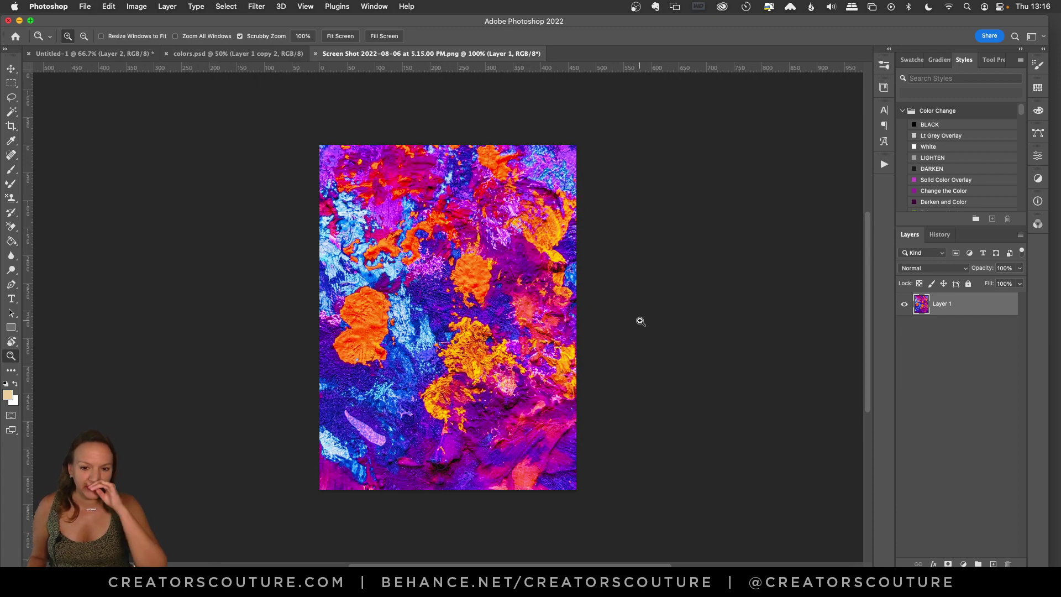
pyautogui.click(276, 56)
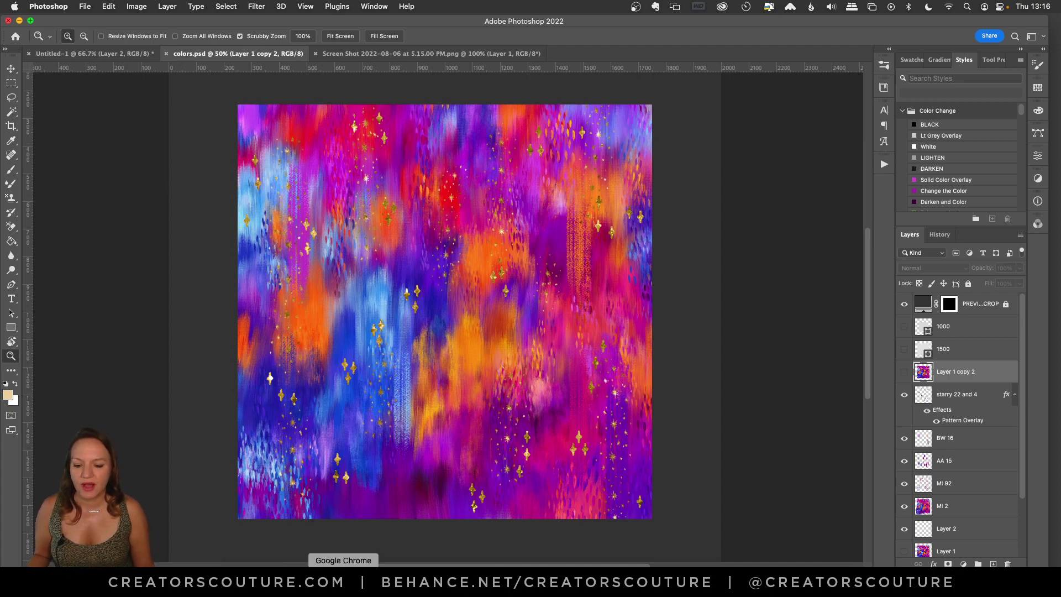
pyautogui.click(344, 577)
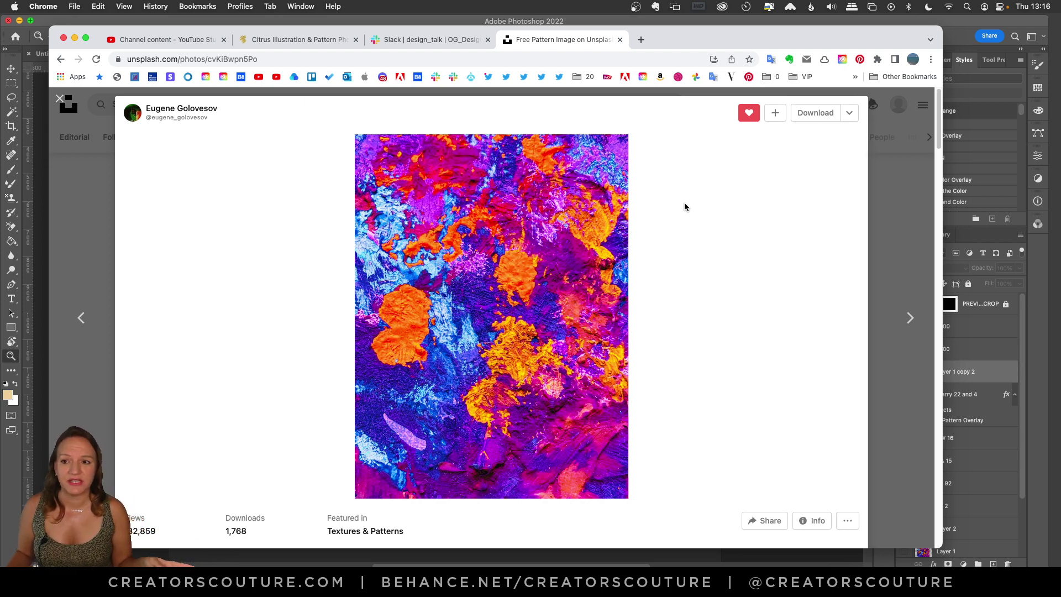
pyautogui.click(575, 21)
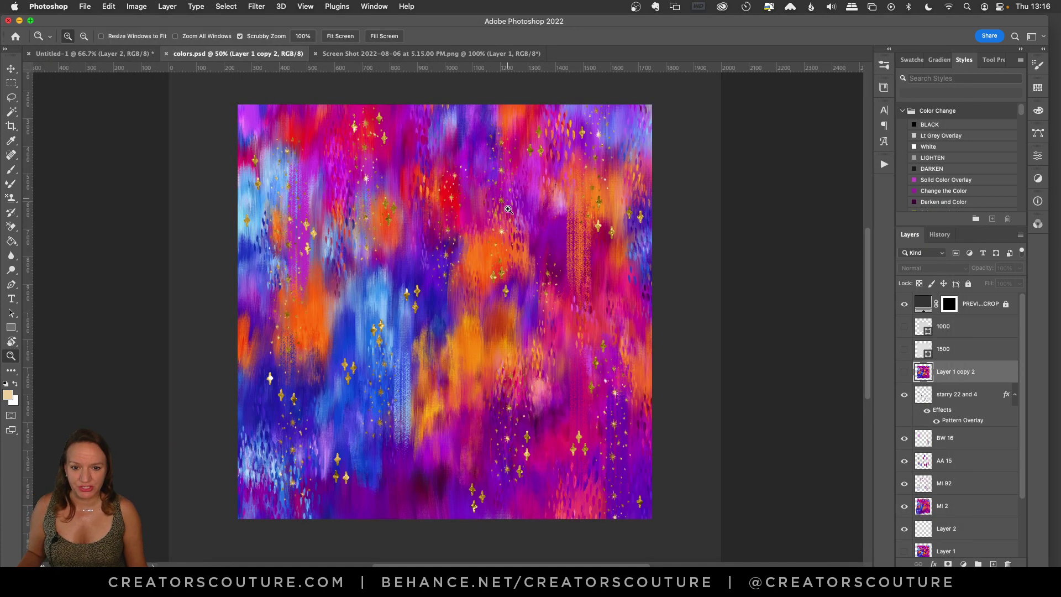
pyautogui.click(468, 54)
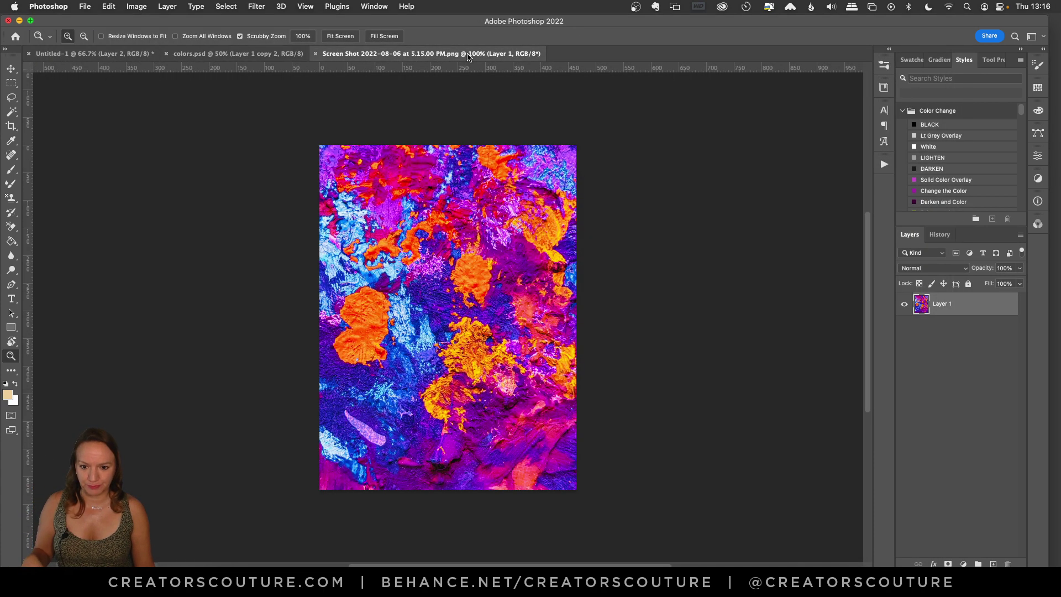
pyautogui.click(281, 57)
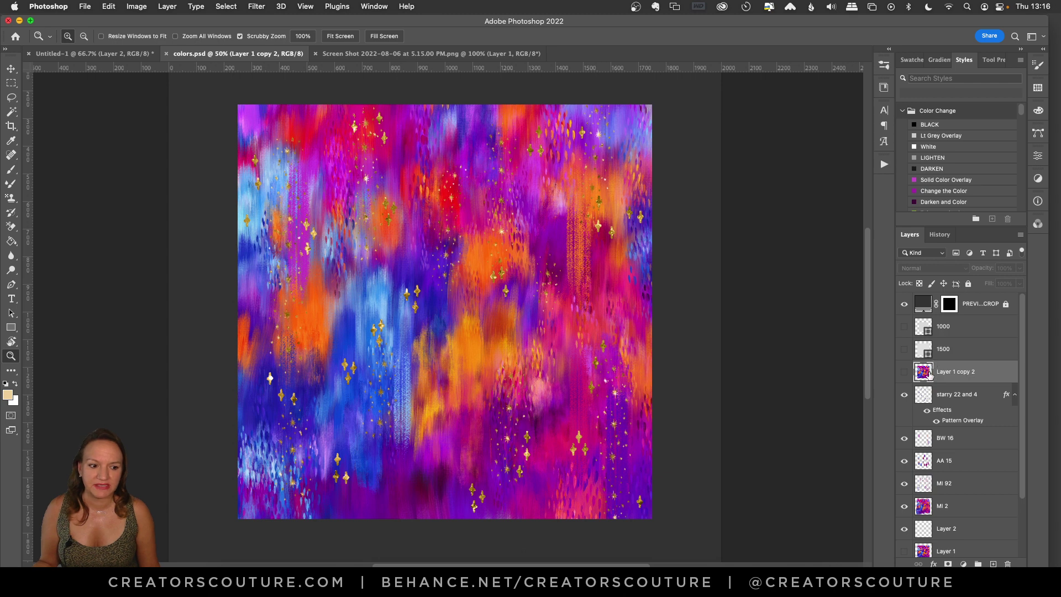
# - Hide the starry 22 and 4, BW 16, AA 15, MI and Layer 1 texture layers
pyautogui.click(960, 402)
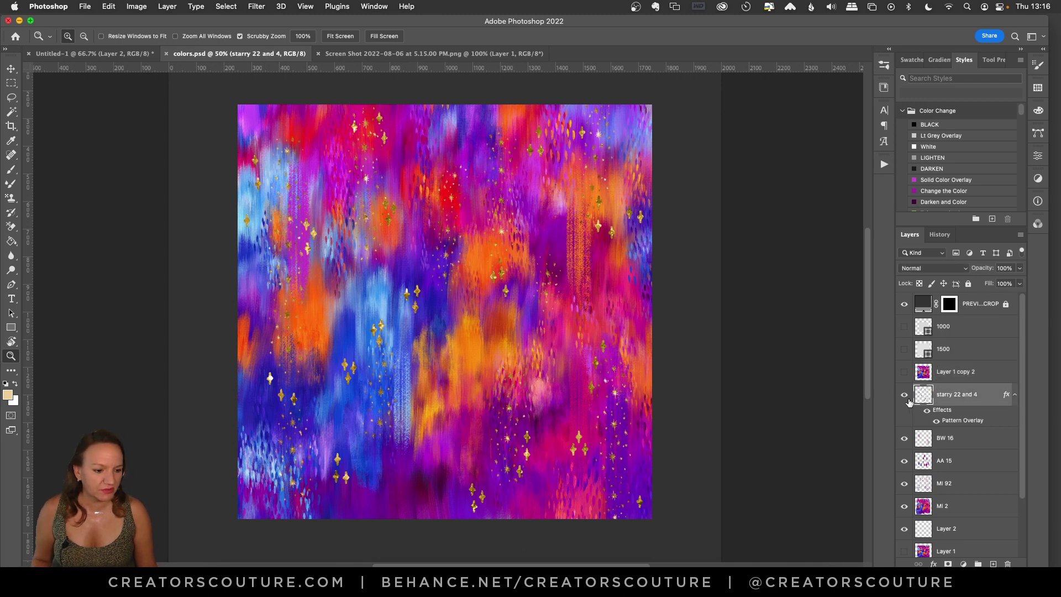
pyautogui.moveTo(904, 394); pyautogui.dragTo(905, 507)
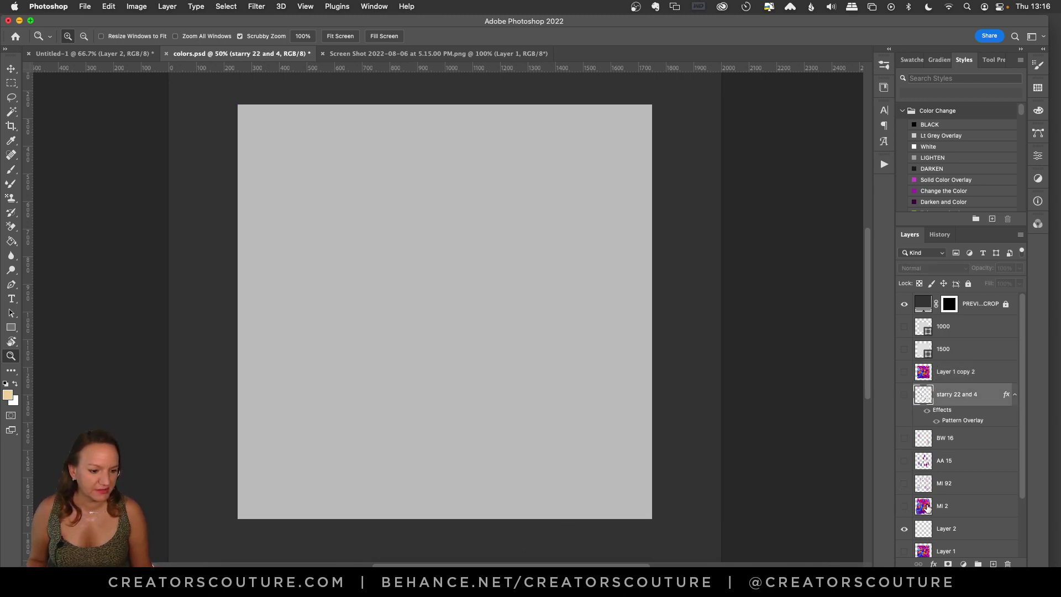
pyautogui.scroll(-5, 952, 507)
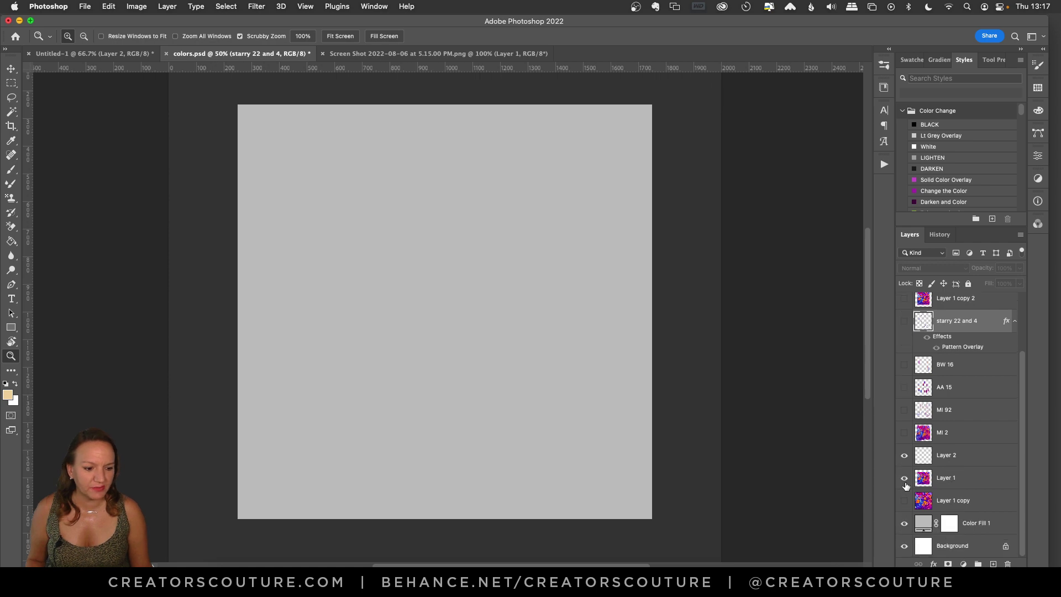
pyautogui.click(905, 478)
pyautogui.click(905, 501)
pyautogui.moveTo(910, 484); pyautogui.dragTo(905, 500)
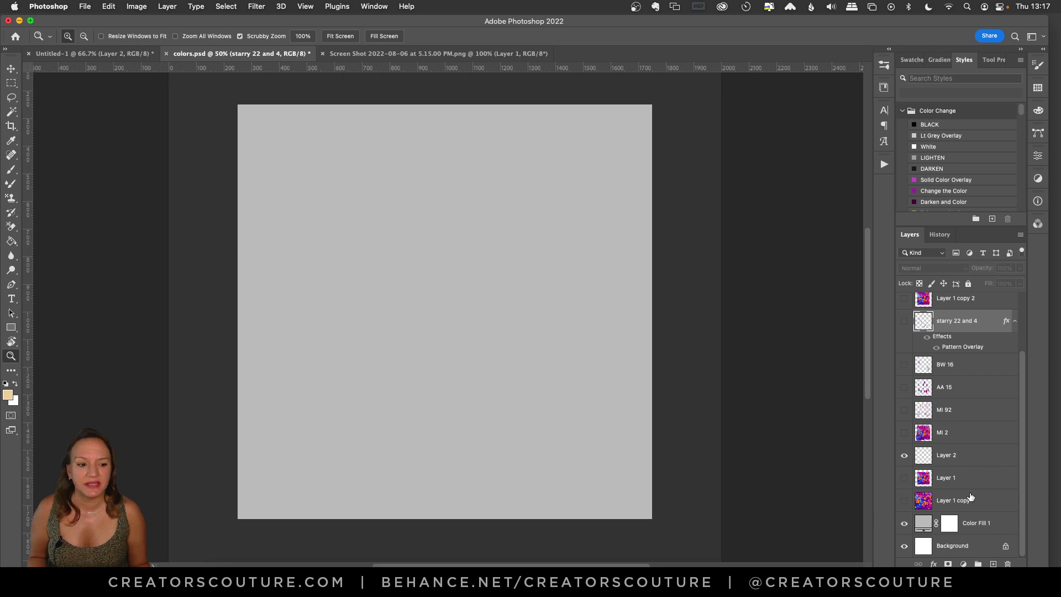
# - Check the PREVIEW CROP border and its mask, toggling the canvas-edge guides on and off
pyautogui.hscroll(-5, 812, 445)
pyautogui.hscroll(6, 811, 436)
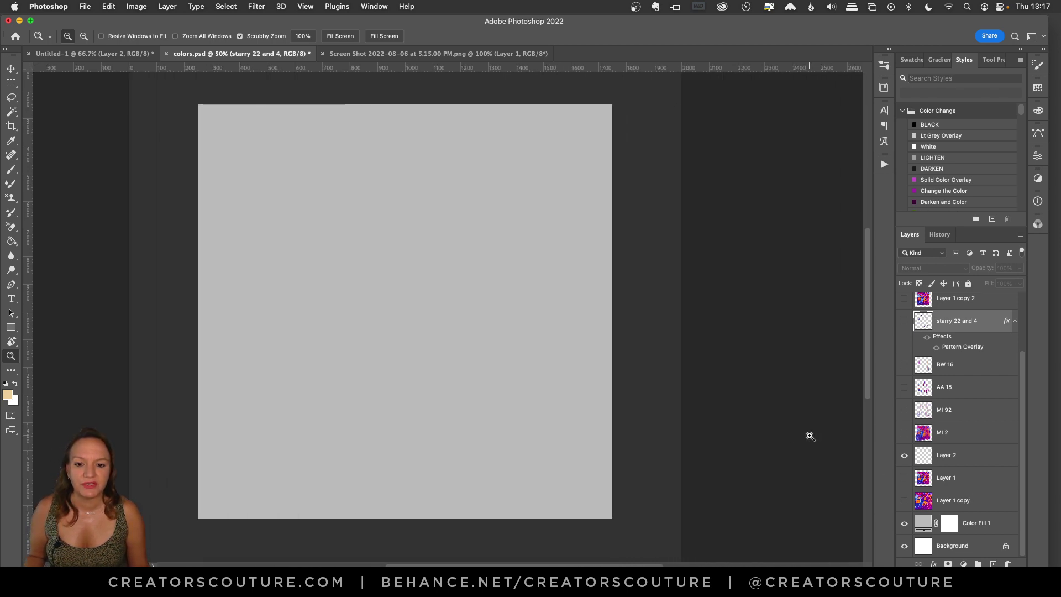
pyautogui.hscroll(-4, 810, 436)
pyautogui.scroll(3, 971, 386)
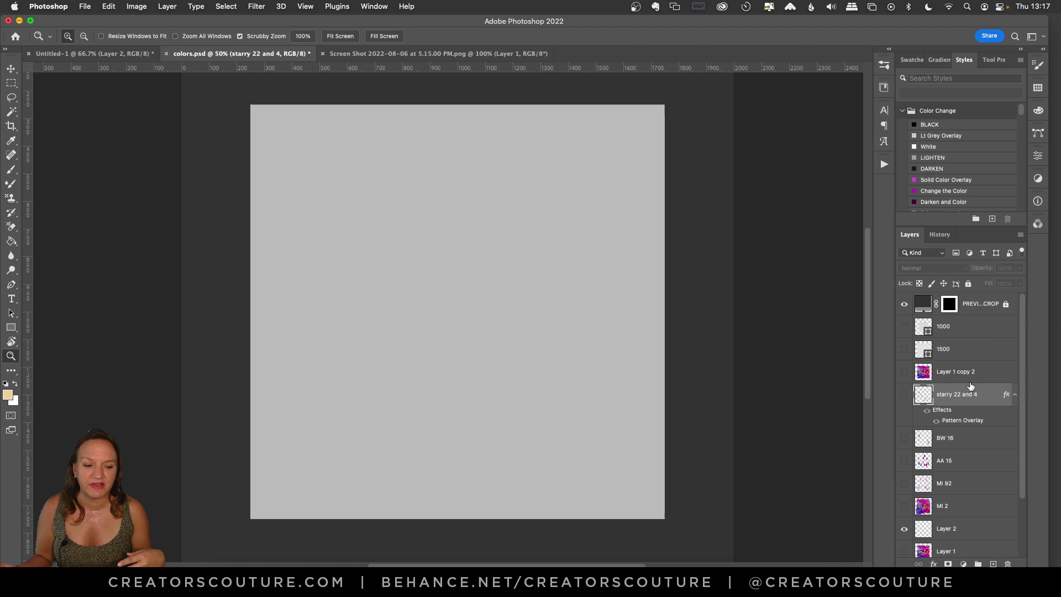
pyautogui.click(902, 304)
pyautogui.click(902, 303)
pyautogui.click(980, 304)
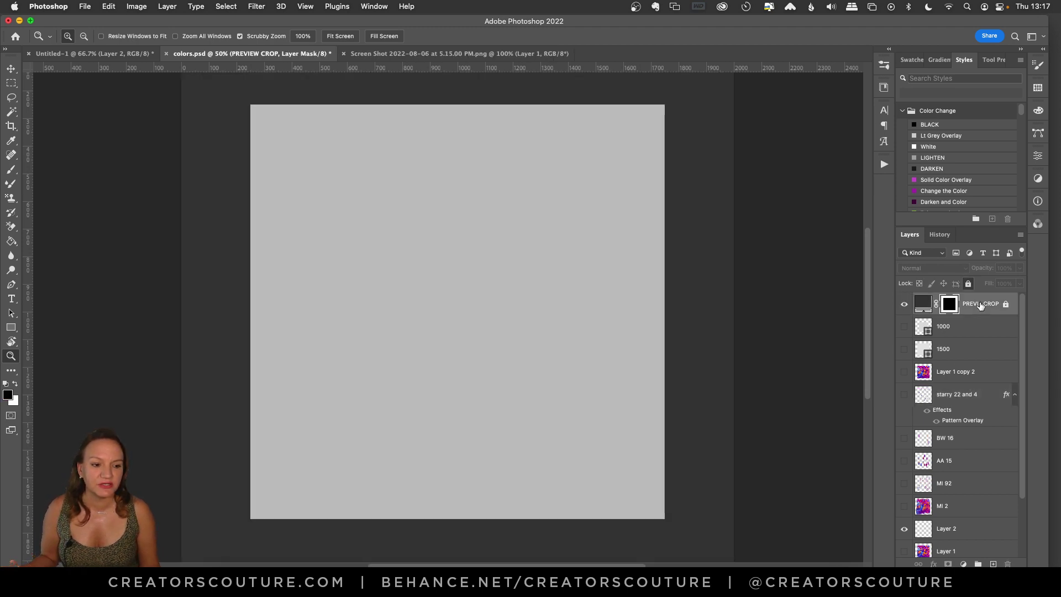
pyautogui.press('super+semicolon')
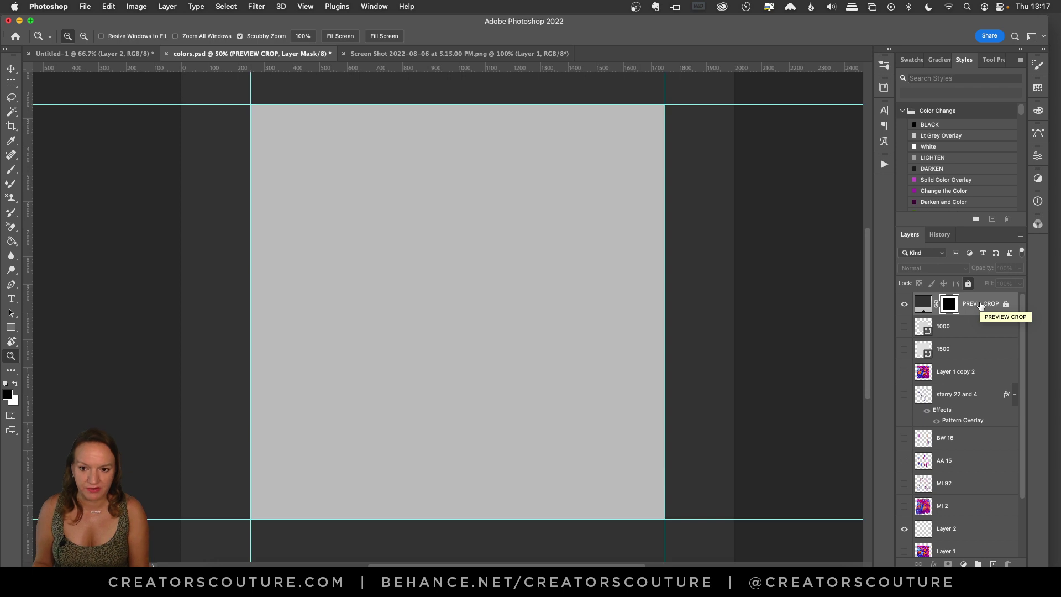
pyautogui.press('super+semicolon')
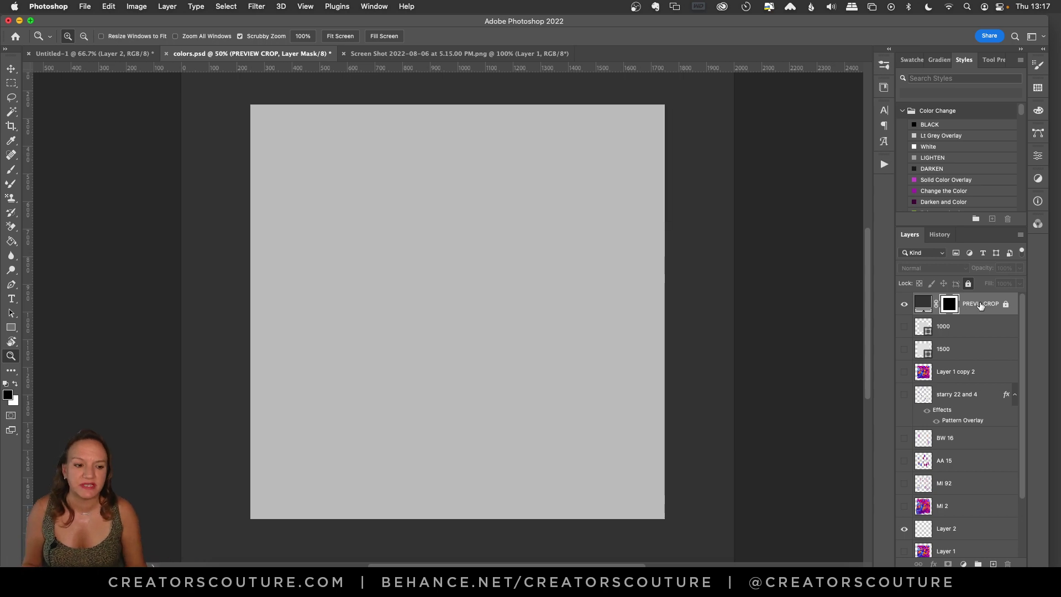
# - Show and select Layer 1's paint texture with canvas-edge guides turned on
pyautogui.scroll(-3, 943, 464)
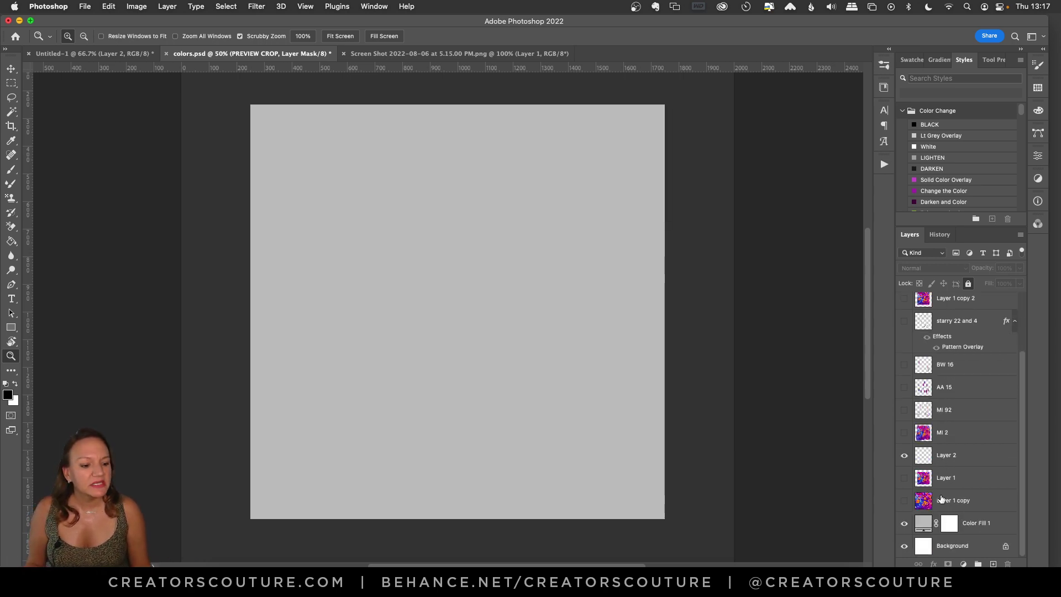
pyautogui.click(905, 479)
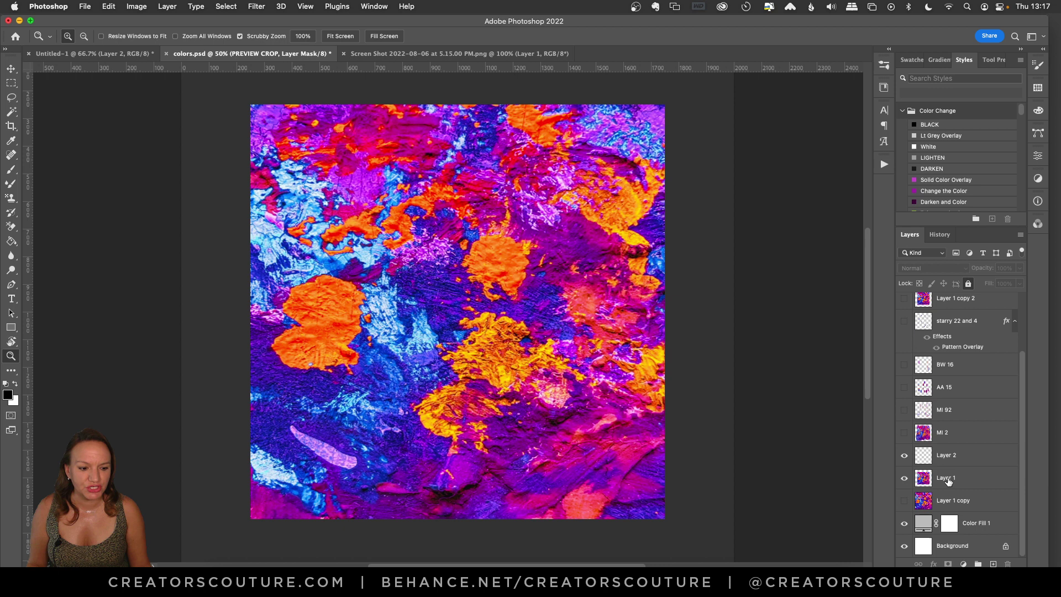
pyautogui.click(948, 481)
pyautogui.press('super+semicolon')
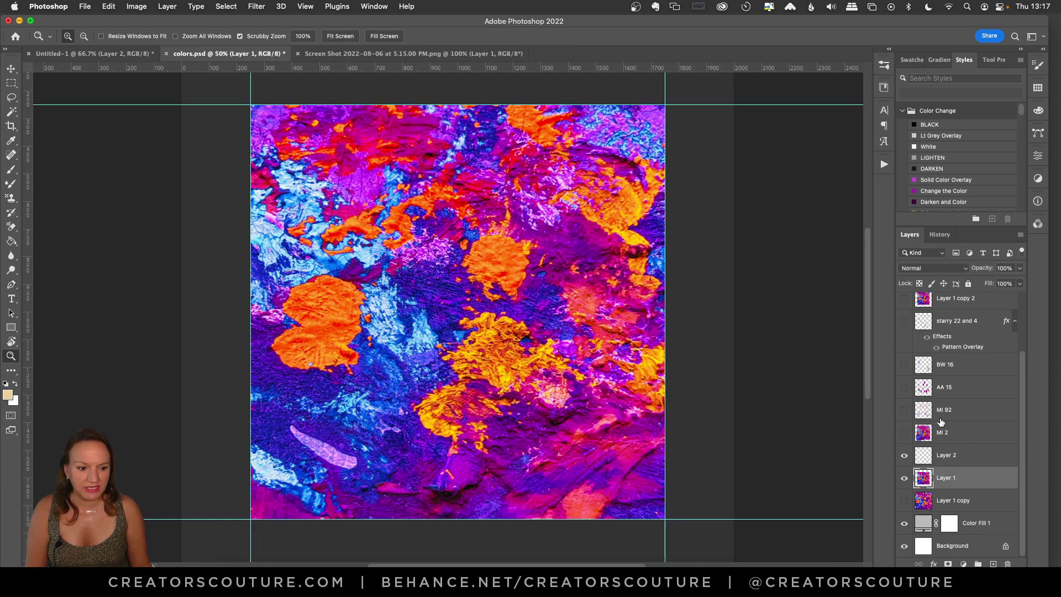
pyautogui.scroll(2, 927, 346)
pyautogui.scroll(2, 927, 346)
pyautogui.scroll(2, 691, 313)
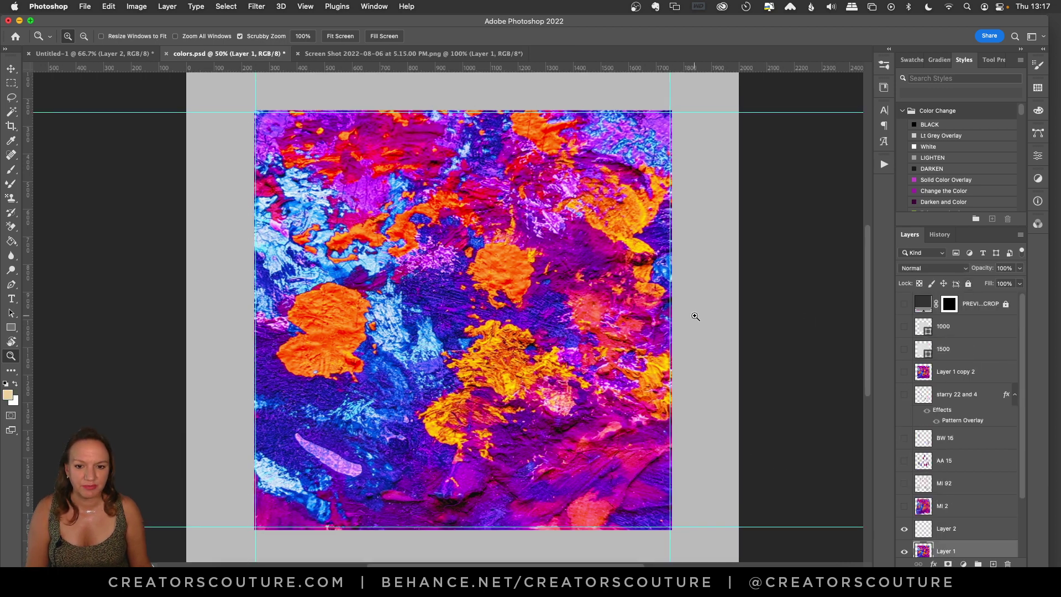
pyautogui.scroll(-2, 695, 317)
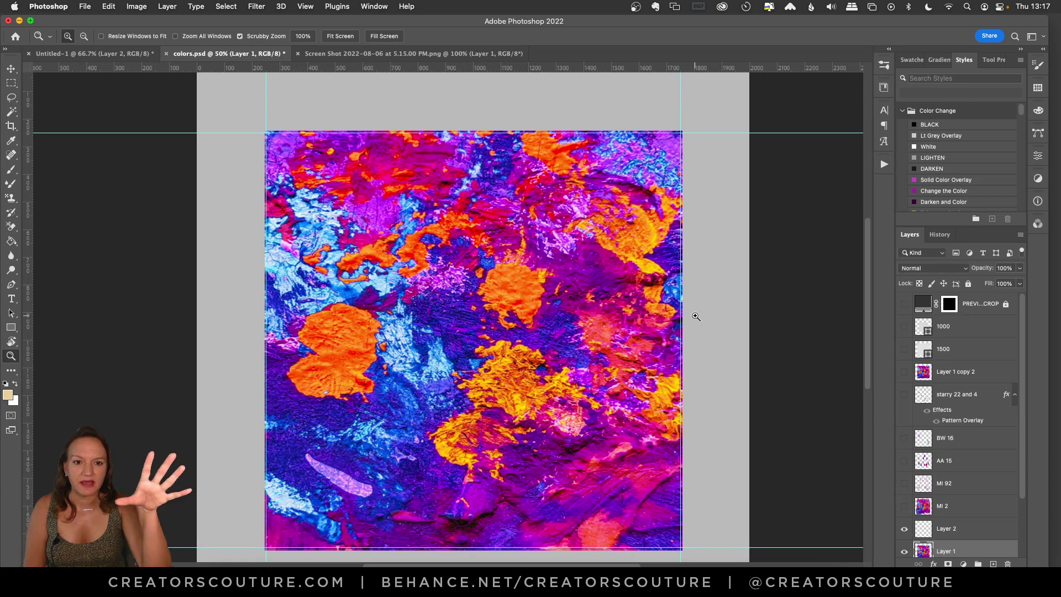
# - Free-transform Layer 1, then show and select the larger Layer 1 copy texture
pyautogui.press('super+t')
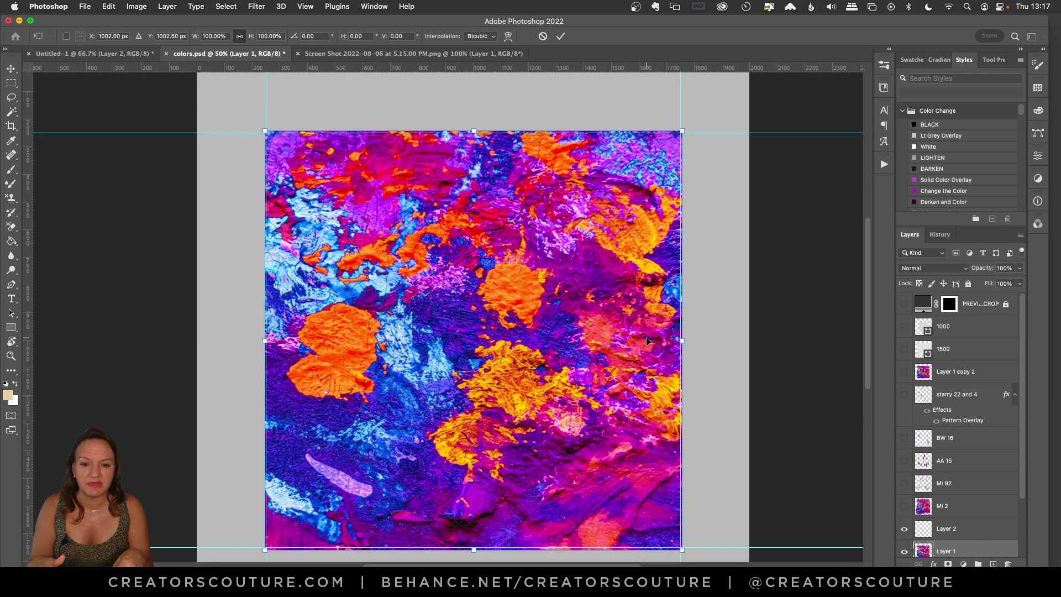
pyautogui.press('Return')
pyautogui.press('z')
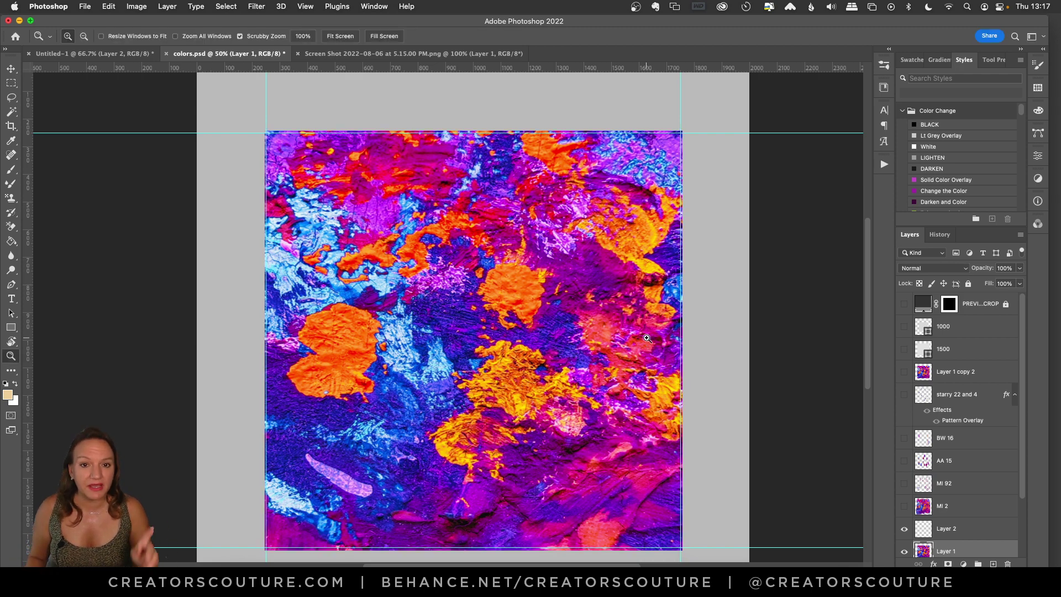
pyautogui.scroll(-3, 962, 502)
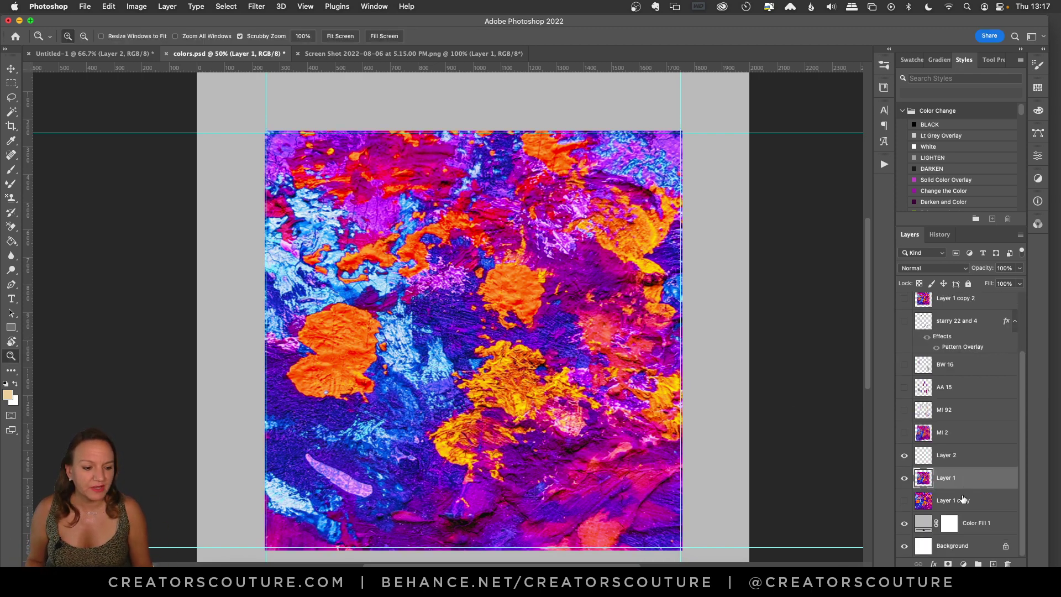
pyautogui.click(904, 500)
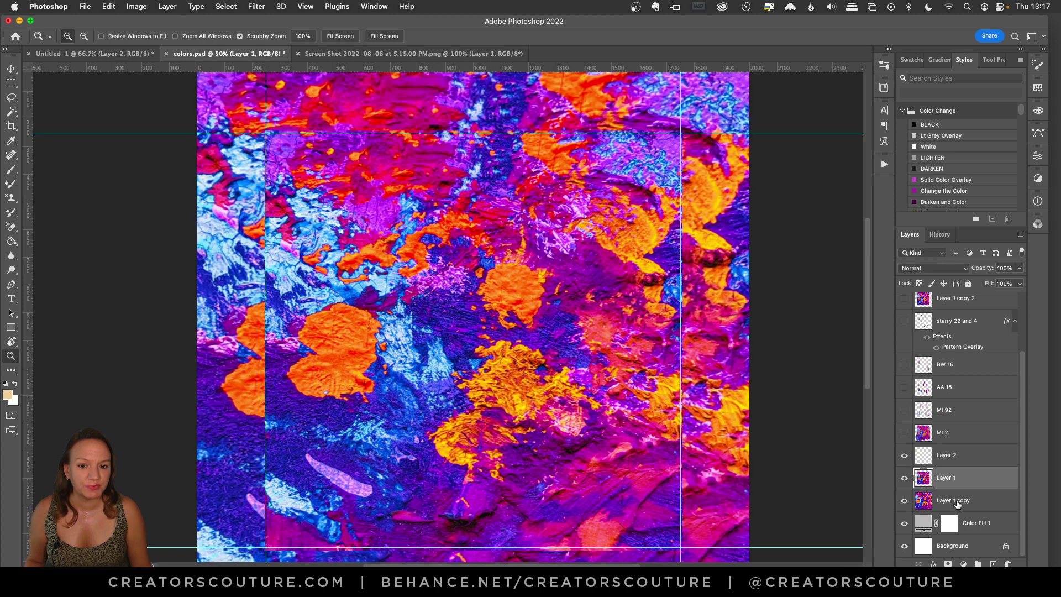
pyautogui.click(958, 502)
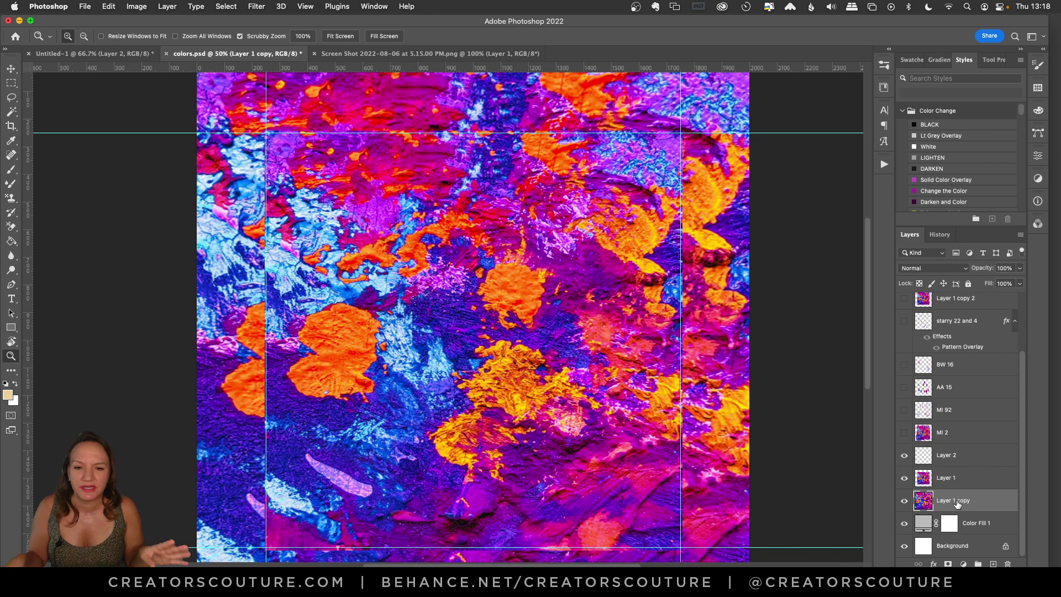
pyautogui.press('super+minus')
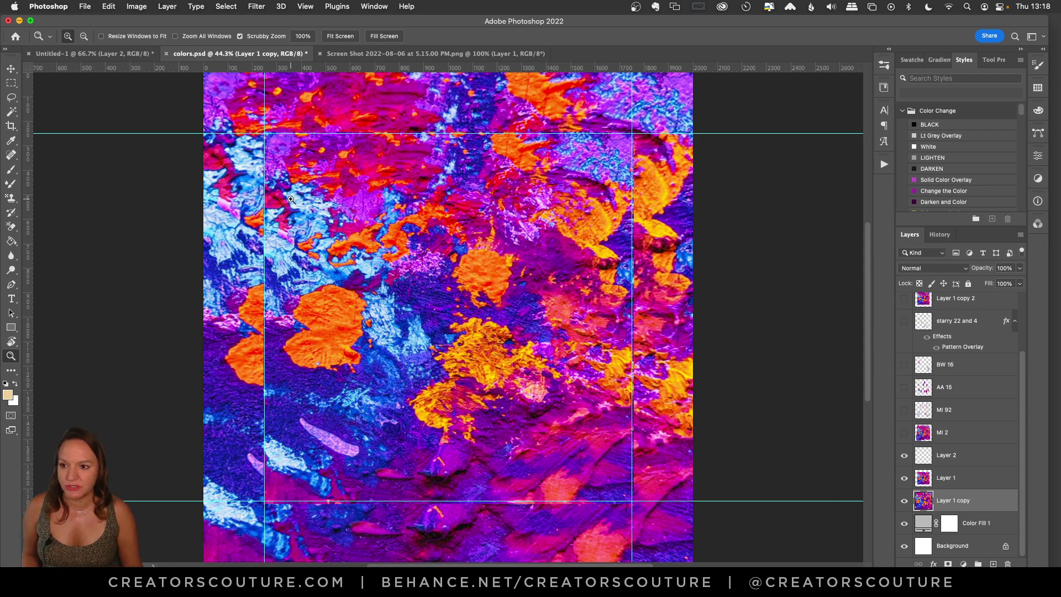
# - Toggle the PREVIEW CROP overlay on and off to view the full image
pyautogui.click(109, 6)
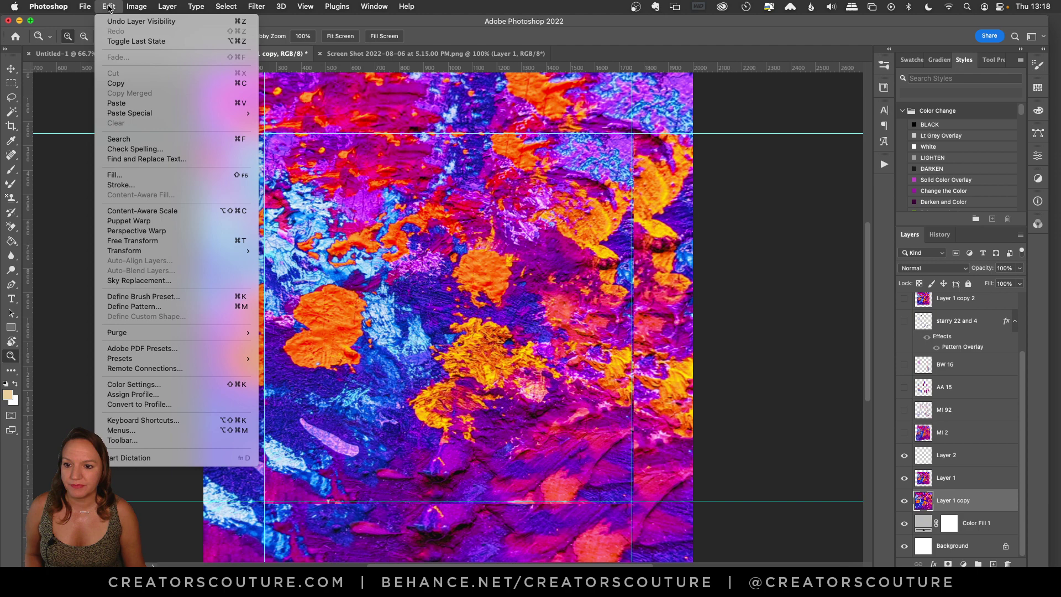
pyautogui.click(109, 7)
pyautogui.scroll(3, 966, 381)
pyautogui.click(905, 304)
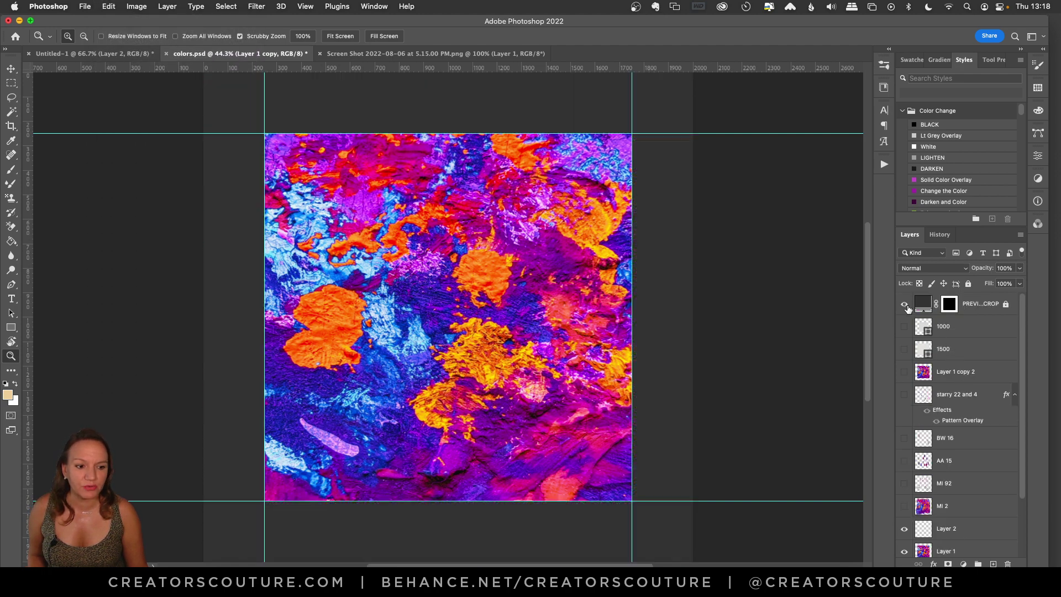
pyautogui.click(907, 305)
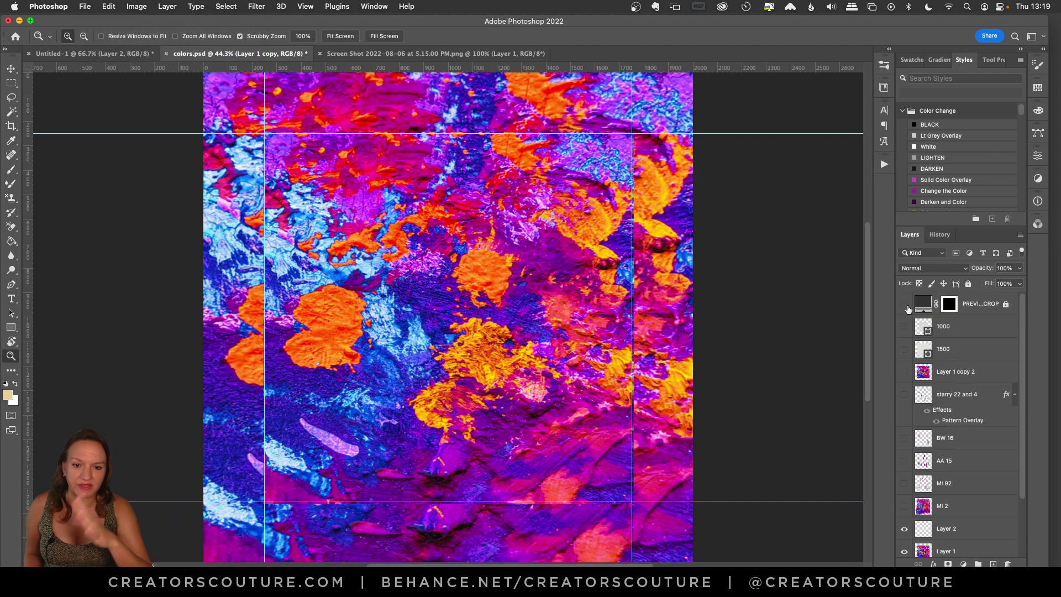
# - Define the whole image as a new pattern named colors.psd via Edit > Define Pattern
pyautogui.click(85, 7)
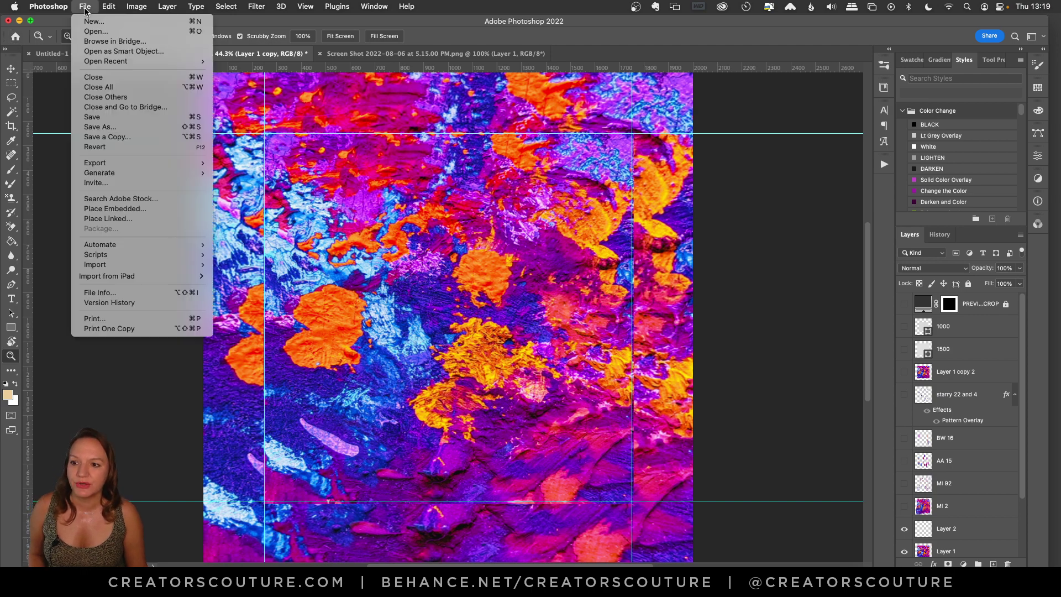
pyautogui.moveTo(109, 10)
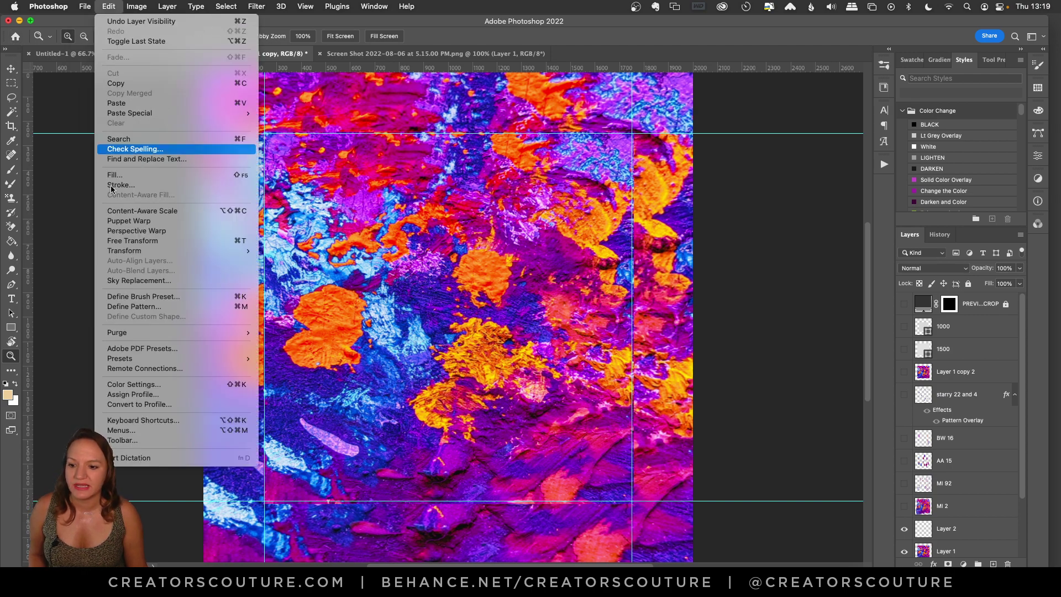
pyautogui.click(115, 8)
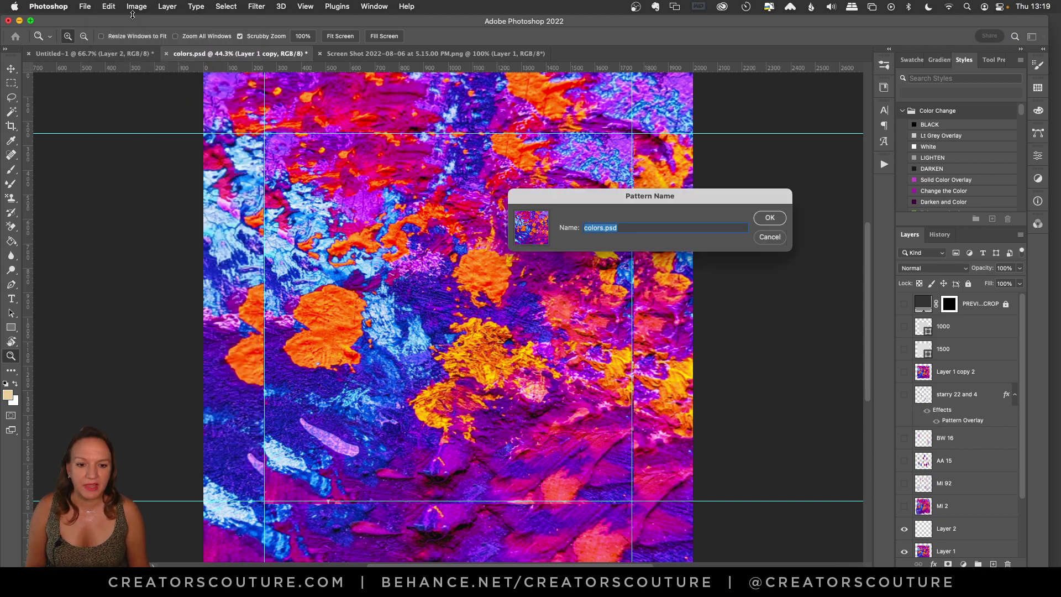
pyautogui.click(770, 218)
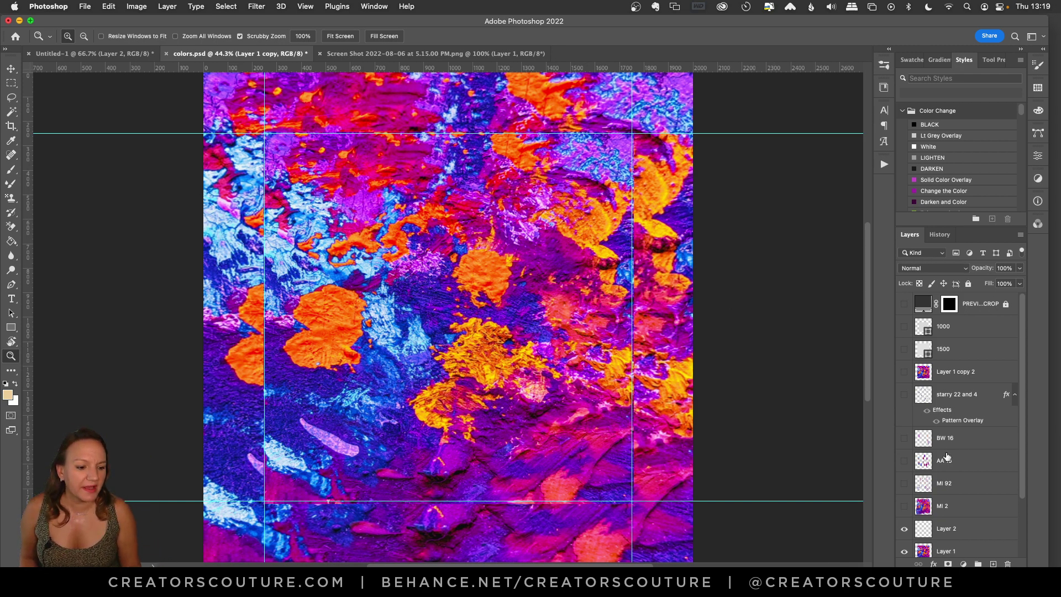
pyautogui.scroll(-3, 948, 459)
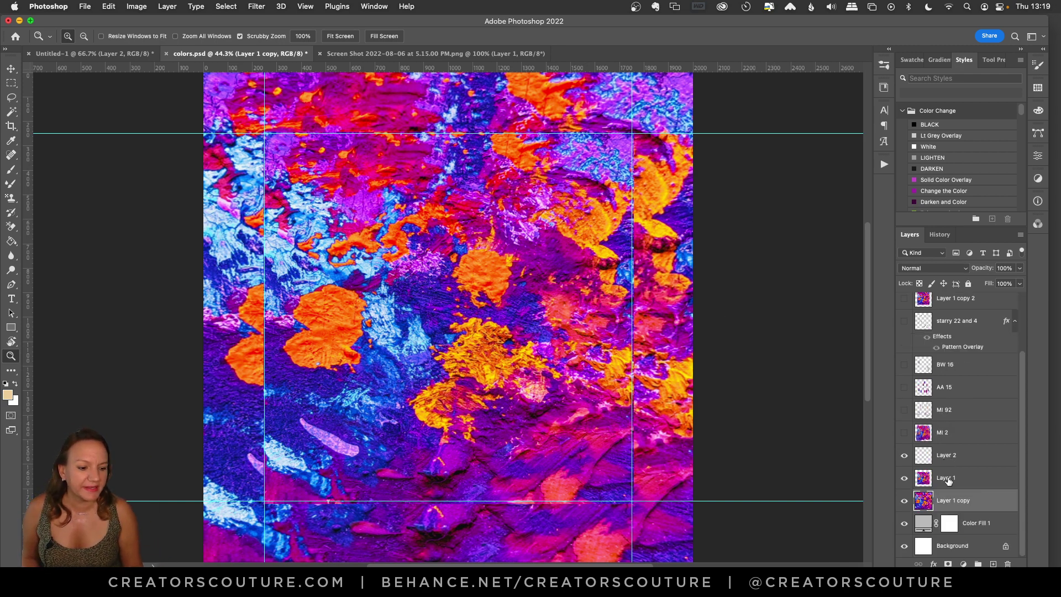
# - Switch to the Pattern Stamp tool and browse its pattern list
pyautogui.click(12, 198)
pyautogui.click(51, 199)
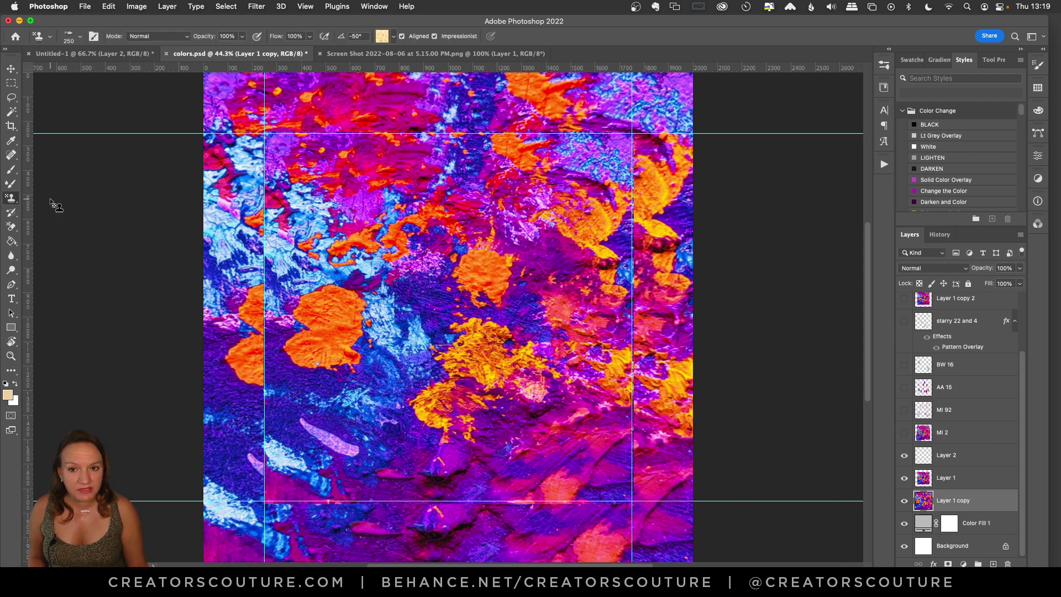
pyautogui.click(383, 38)
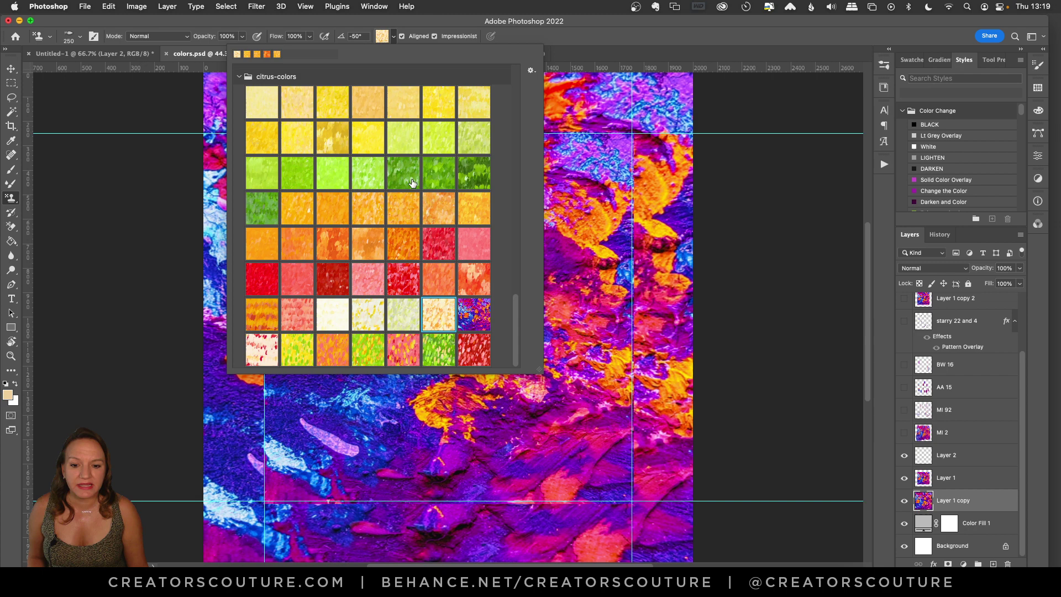
pyautogui.scroll(3, 468, 325)
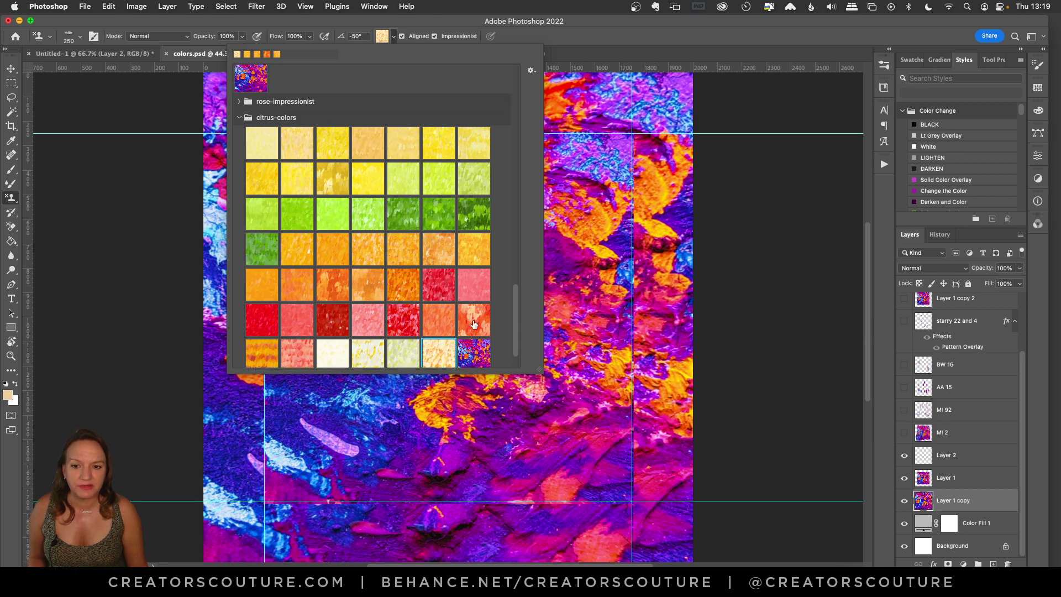
pyautogui.scroll(-2, 470, 332)
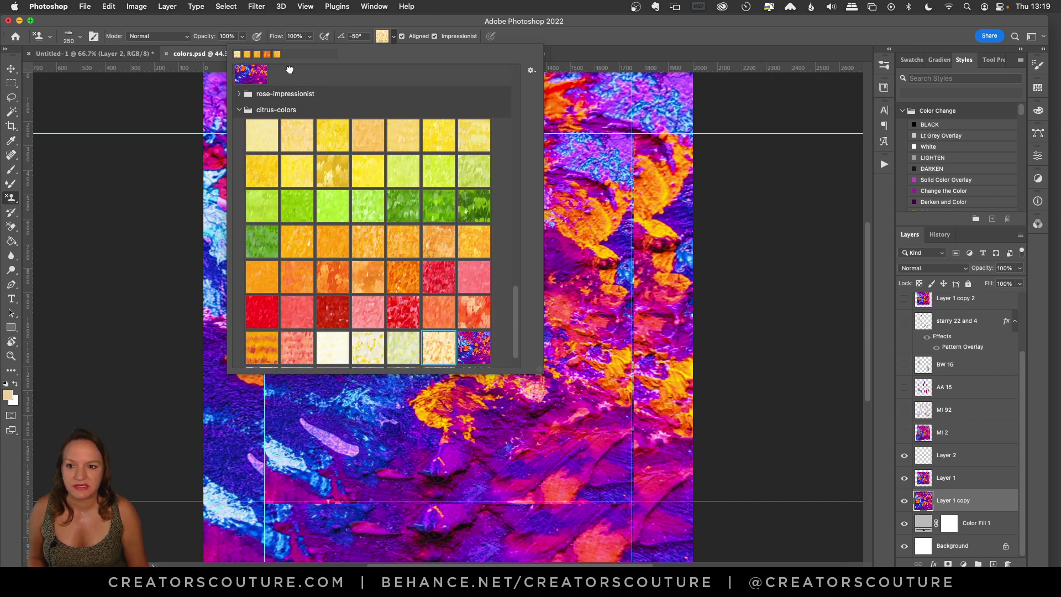
pyautogui.scroll(1, 406, 217)
pyautogui.scroll(-3, 407, 237)
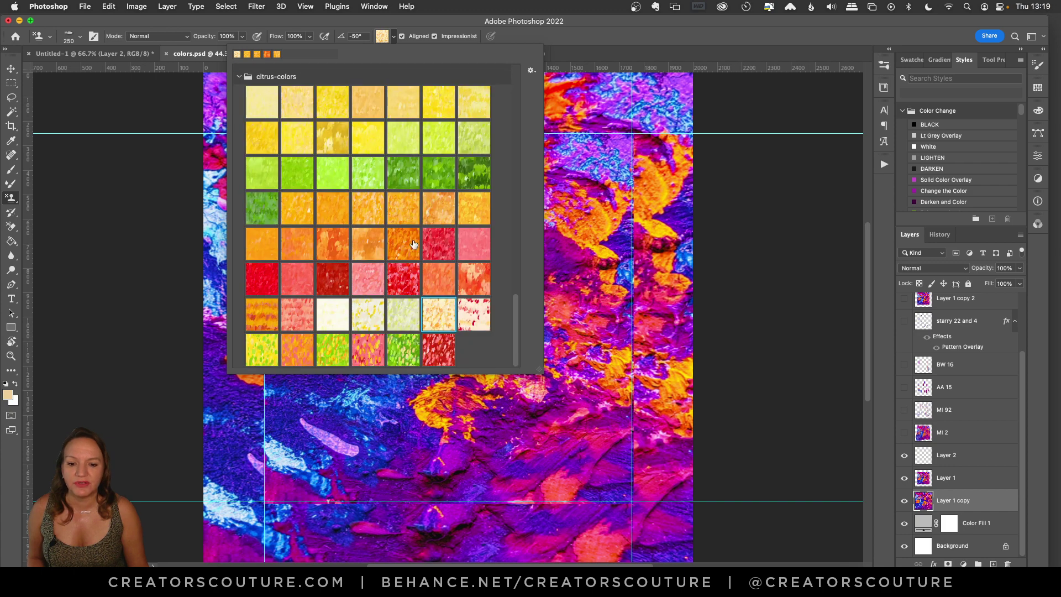
pyautogui.scroll(9, 415, 242)
pyautogui.scroll(-10, 344, 258)
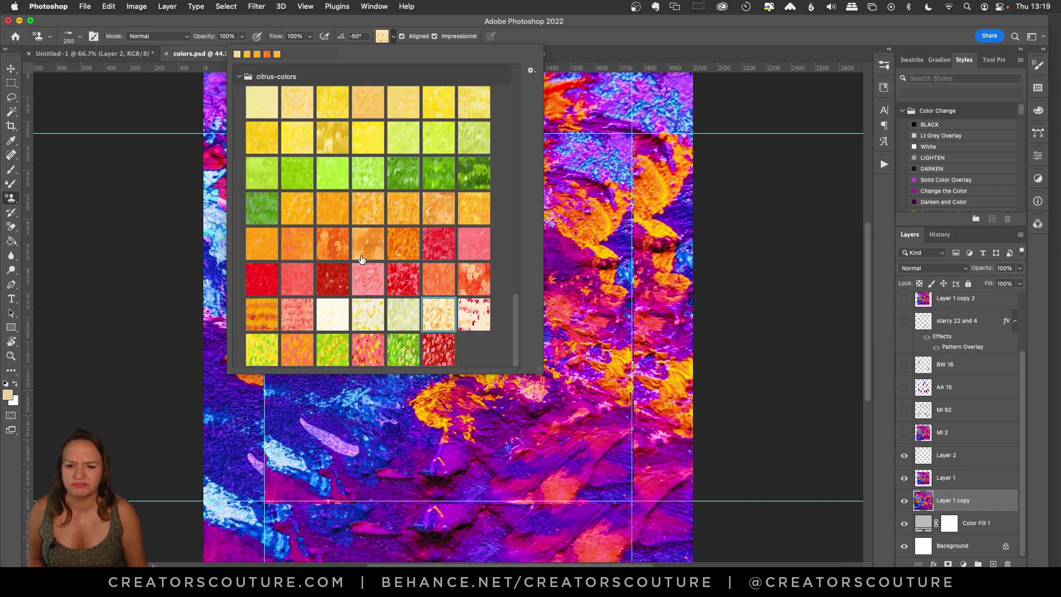
pyautogui.scroll(4, 365, 249)
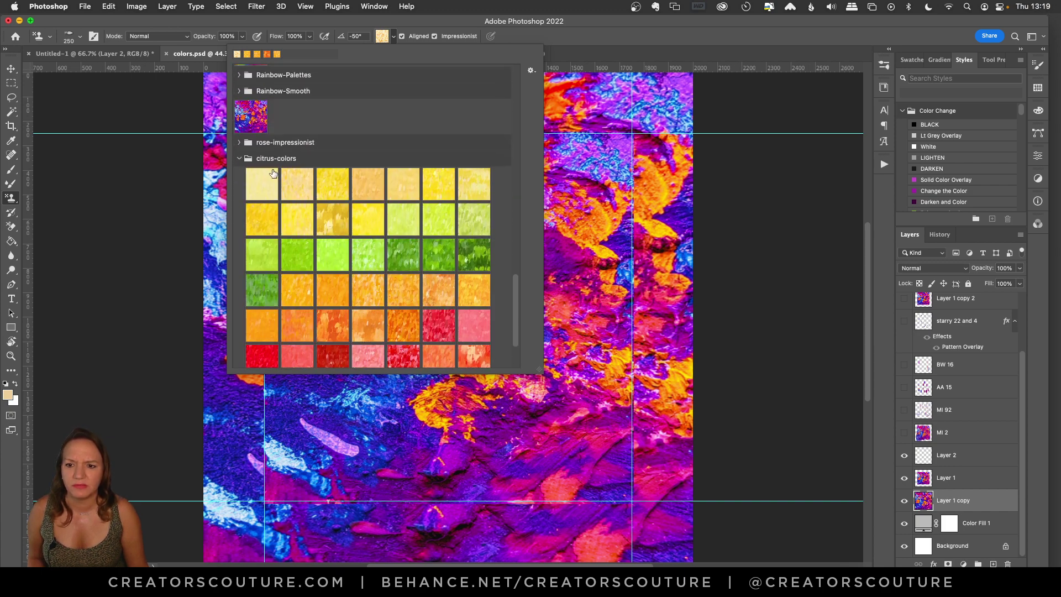
# - Drag the new colors pattern into the Rainbow-Smooth pattern group
pyautogui.click(241, 158)
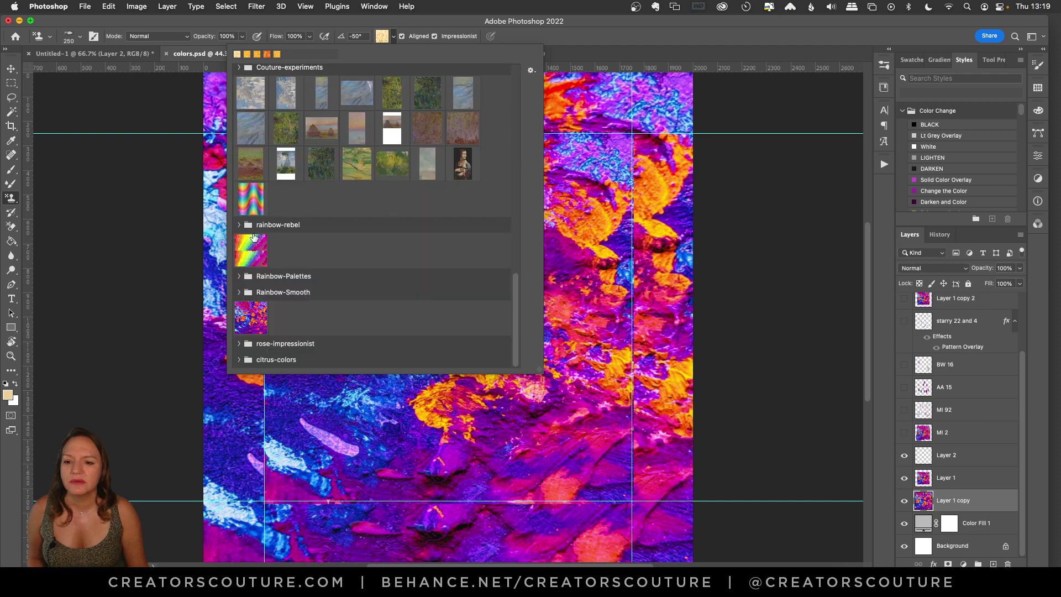
pyautogui.click(248, 343)
pyautogui.scroll(-3, 248, 343)
pyautogui.moveTo(264, 189); pyautogui.dragTo(280, 152)
pyautogui.click(240, 160)
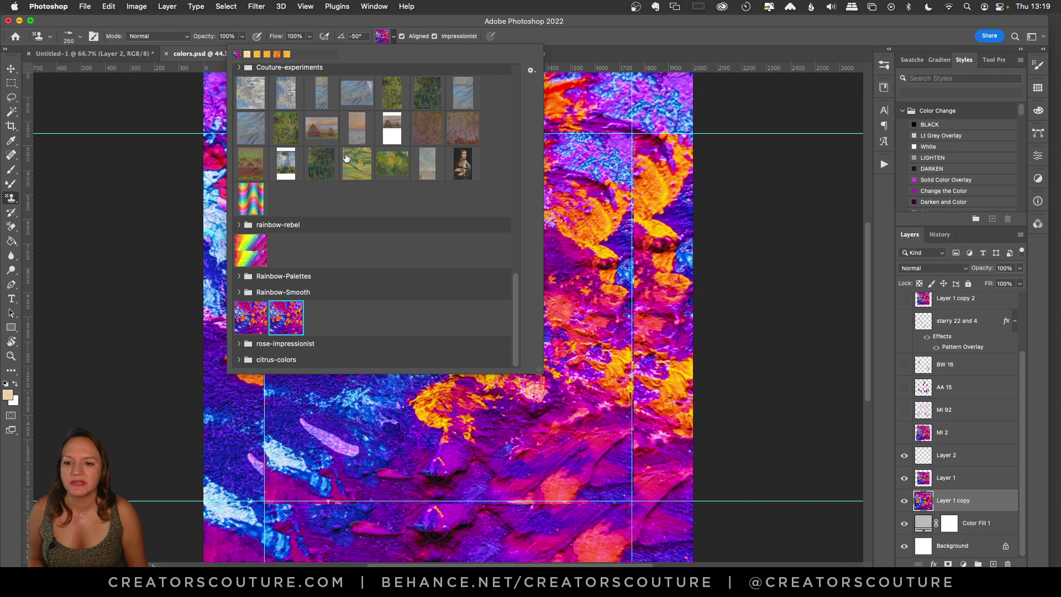
pyautogui.scroll(2, 343, 348)
pyautogui.scroll(-1, 344, 355)
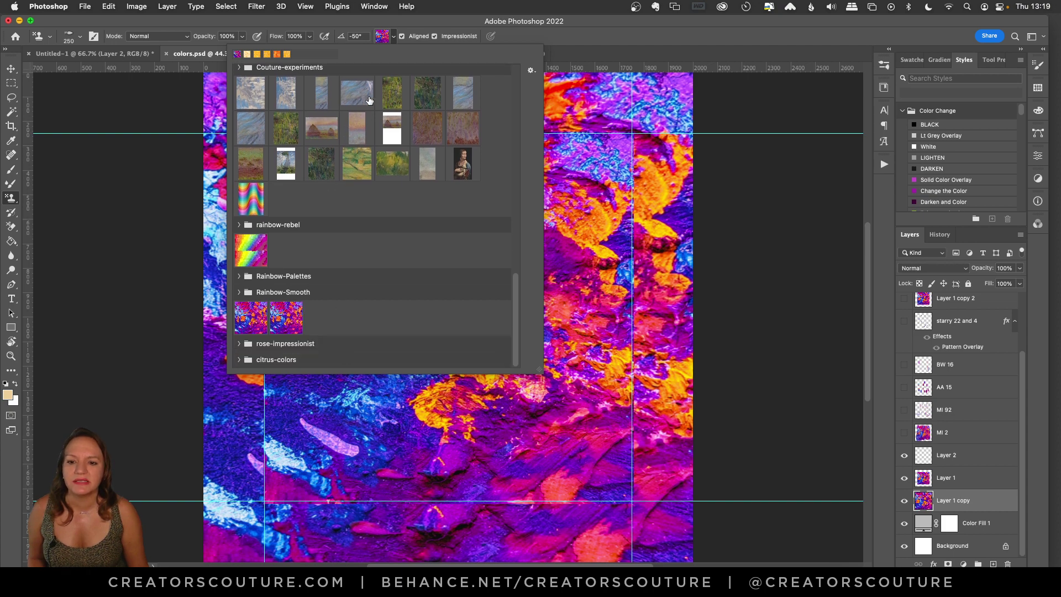
pyautogui.click(383, 38)
pyautogui.click(383, 38)
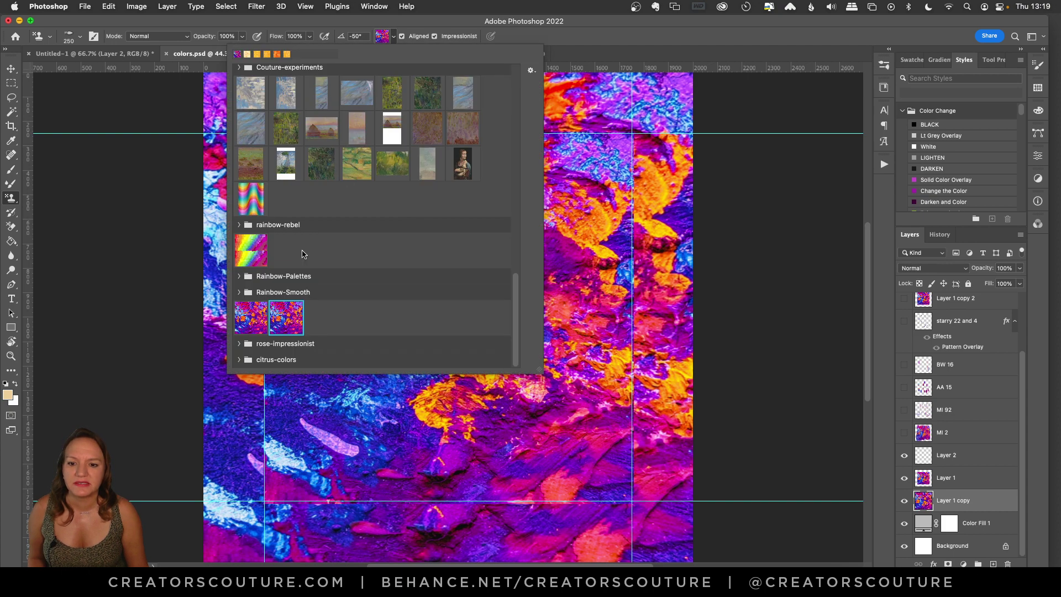
# - Select the new colors.psd pattern as the Pattern Stamp source and close the picker
pyautogui.click(239, 359)
pyautogui.scroll(-6, 351, 326)
pyautogui.click(371, 265)
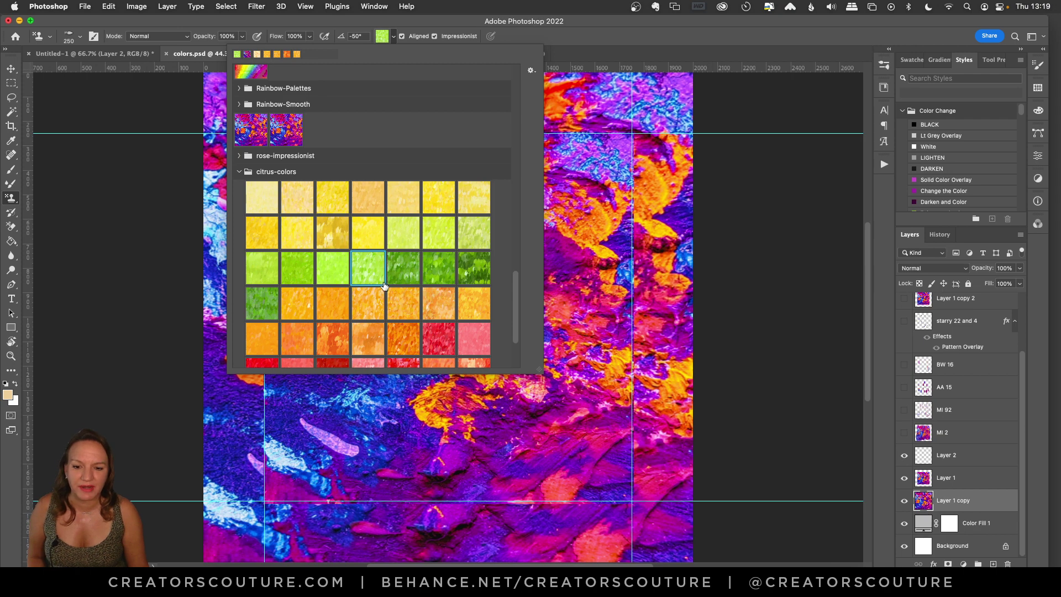
pyautogui.click(239, 172)
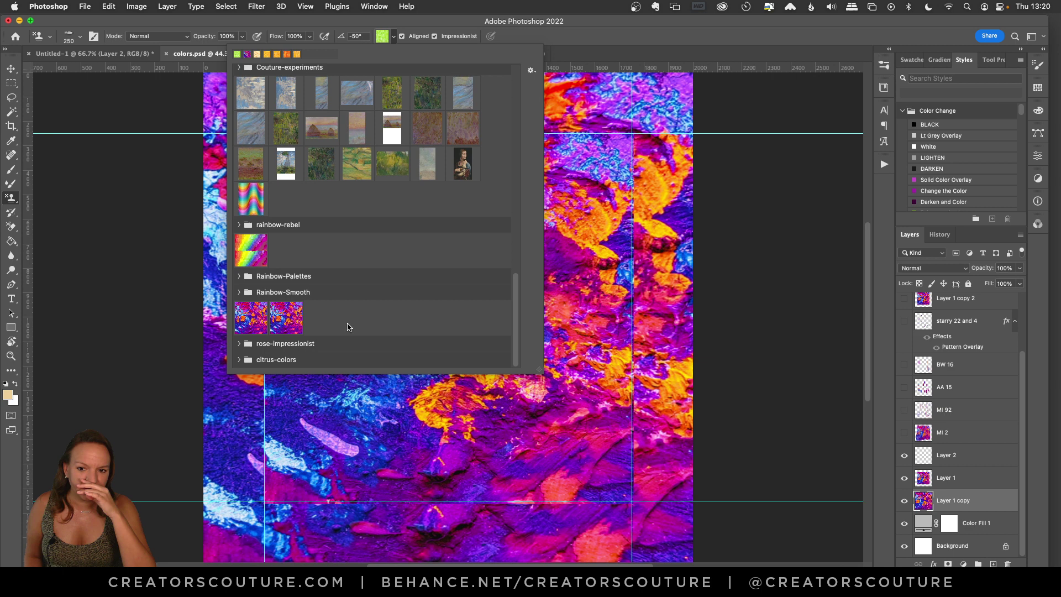
pyautogui.click(294, 322)
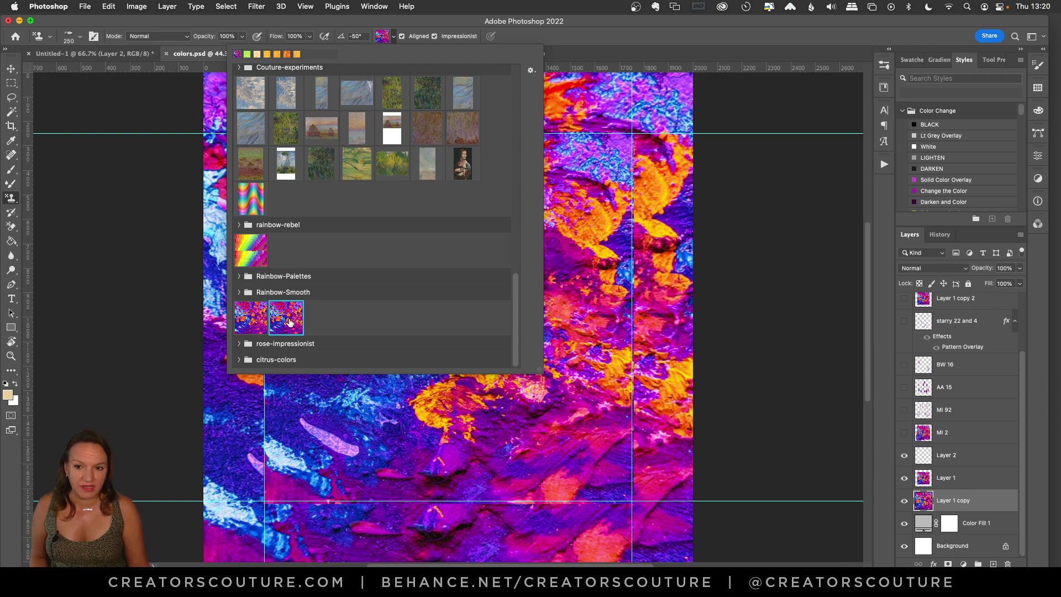
pyautogui.click(364, 36)
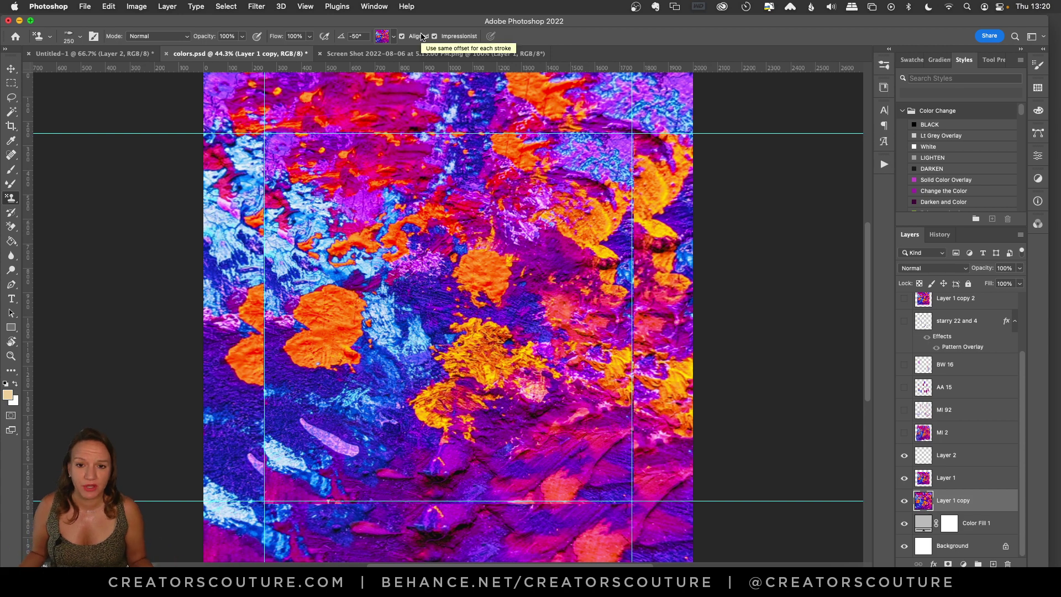
pyautogui.click(381, 36)
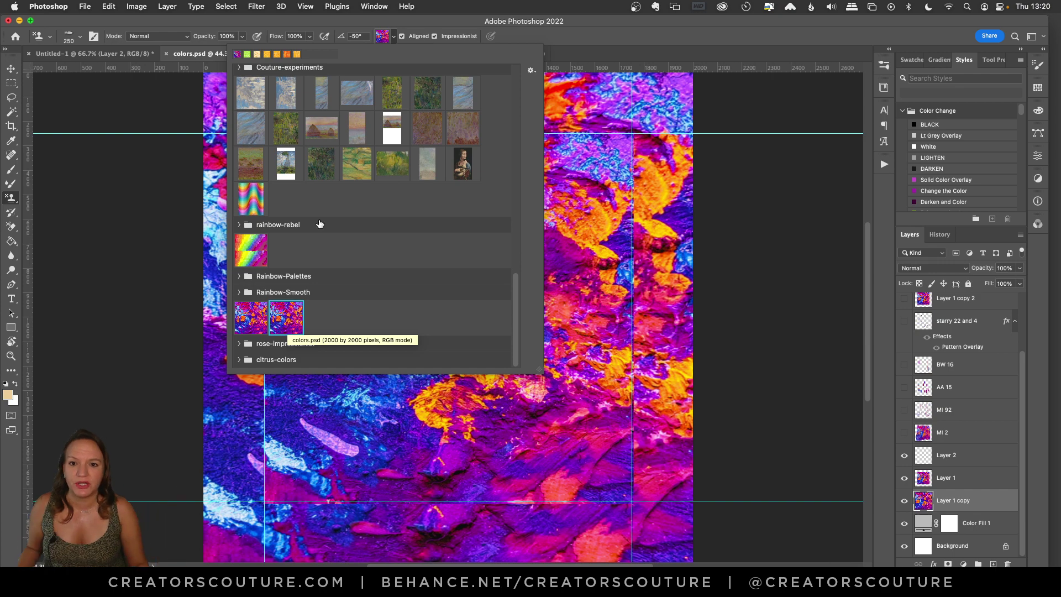
pyautogui.click(382, 38)
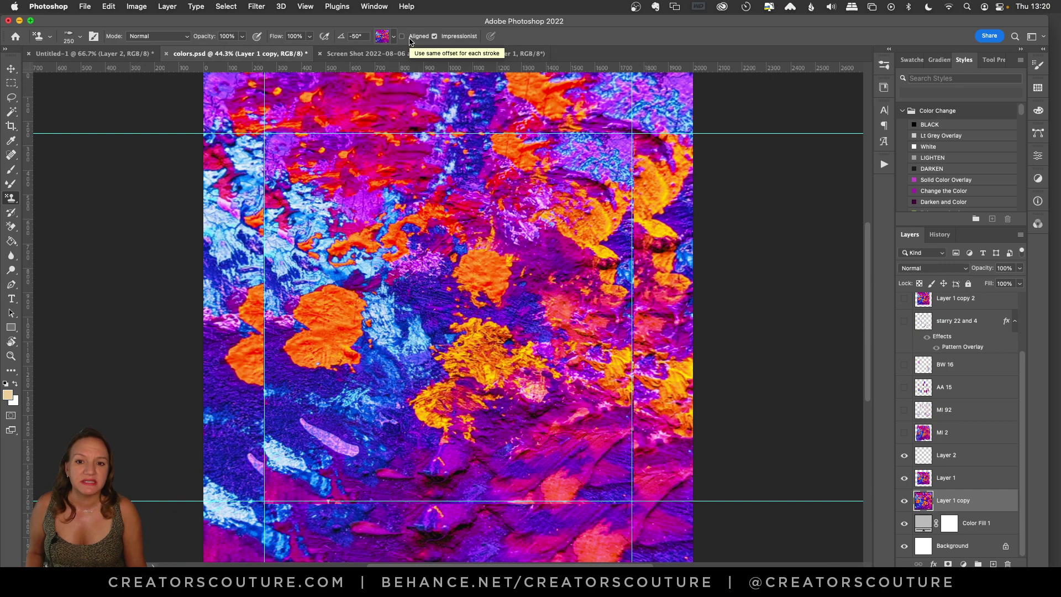
# - Turn on Aligned for the Pattern Stamp, keeping the colors pattern selected
pyautogui.click(410, 41)
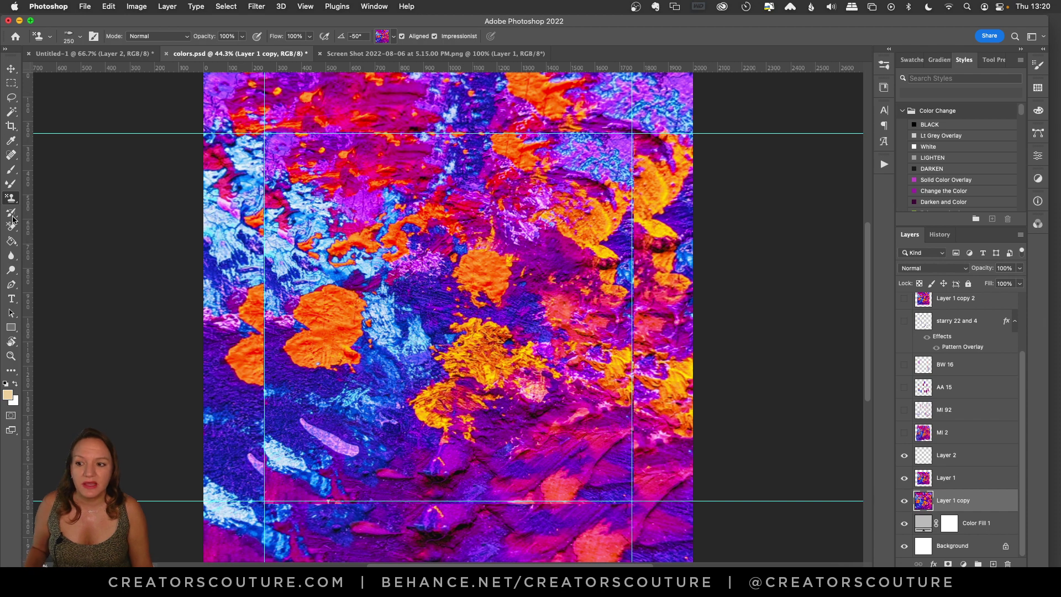
pyautogui.click(11, 198)
pyautogui.click(55, 197)
pyautogui.scroll(1, 371, 82)
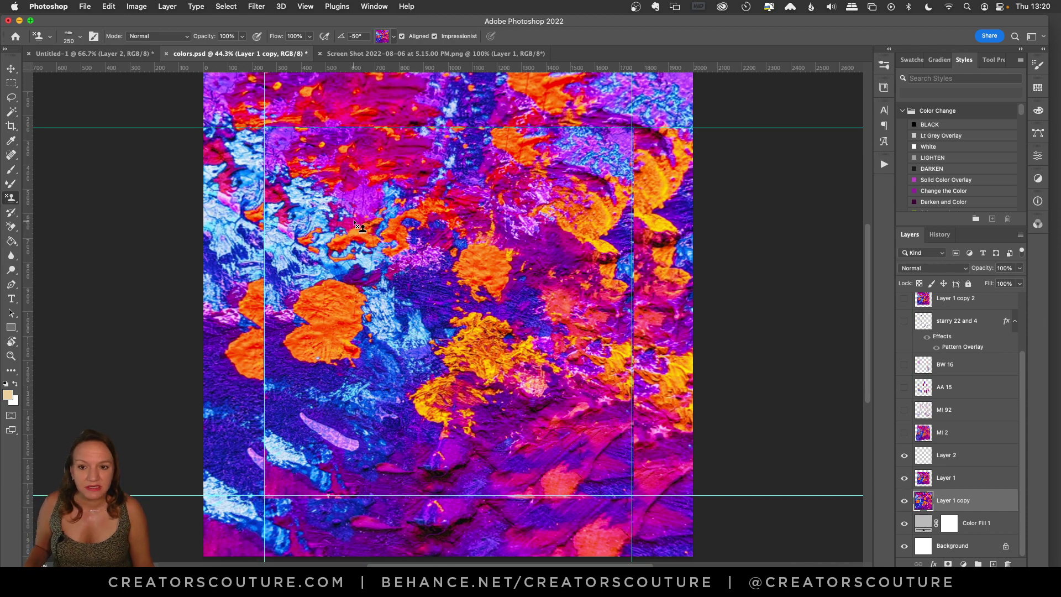
pyautogui.click(394, 37)
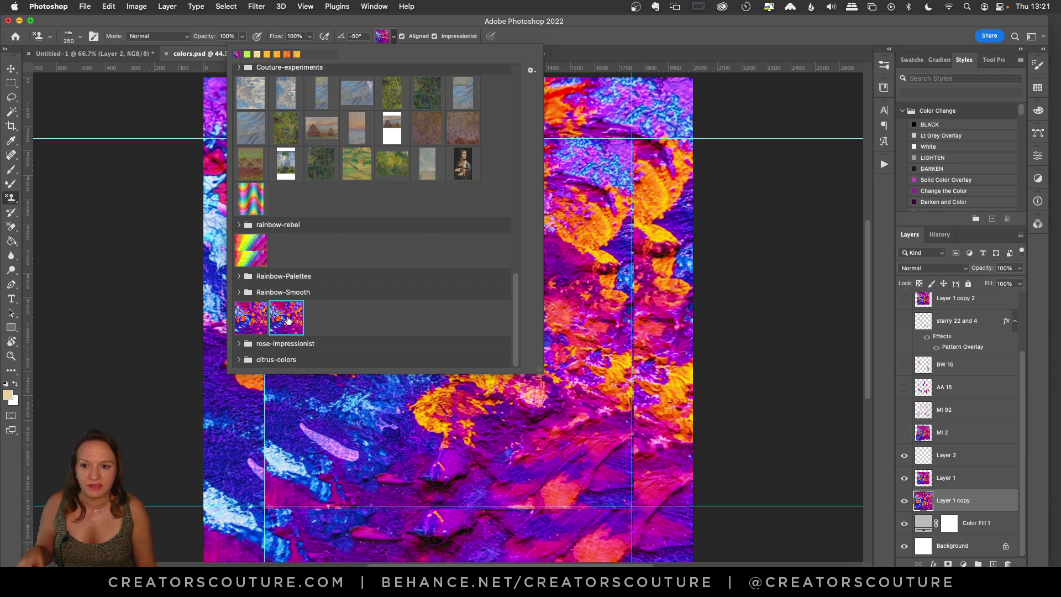
pyautogui.click(383, 42)
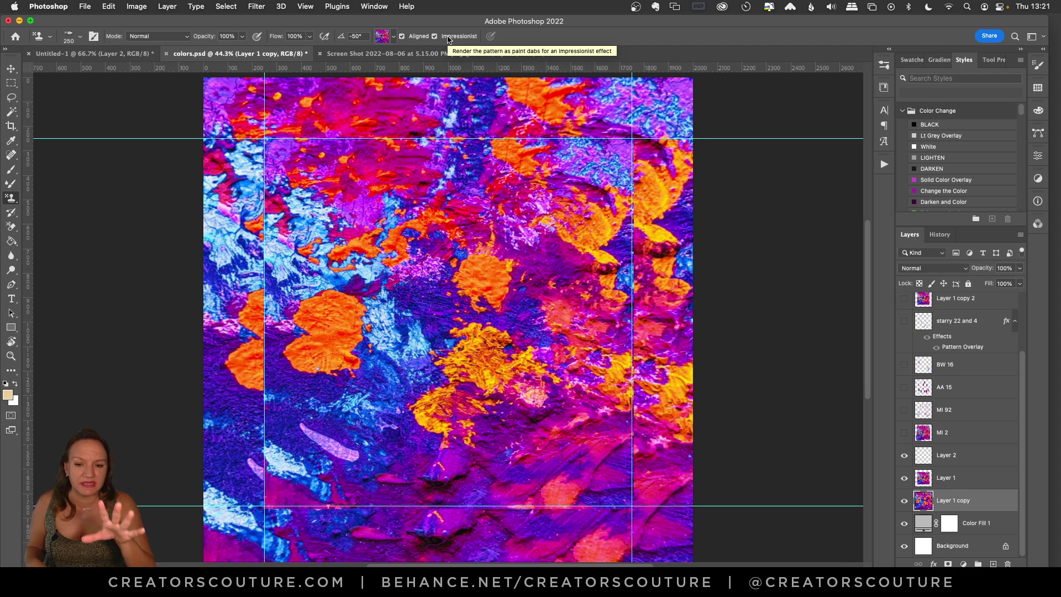
# - Show PREVIEW CROP, hide Layer 1 copy, and briefly show then hide MI 2 for plain grey
pyautogui.scroll(3, 984, 396)
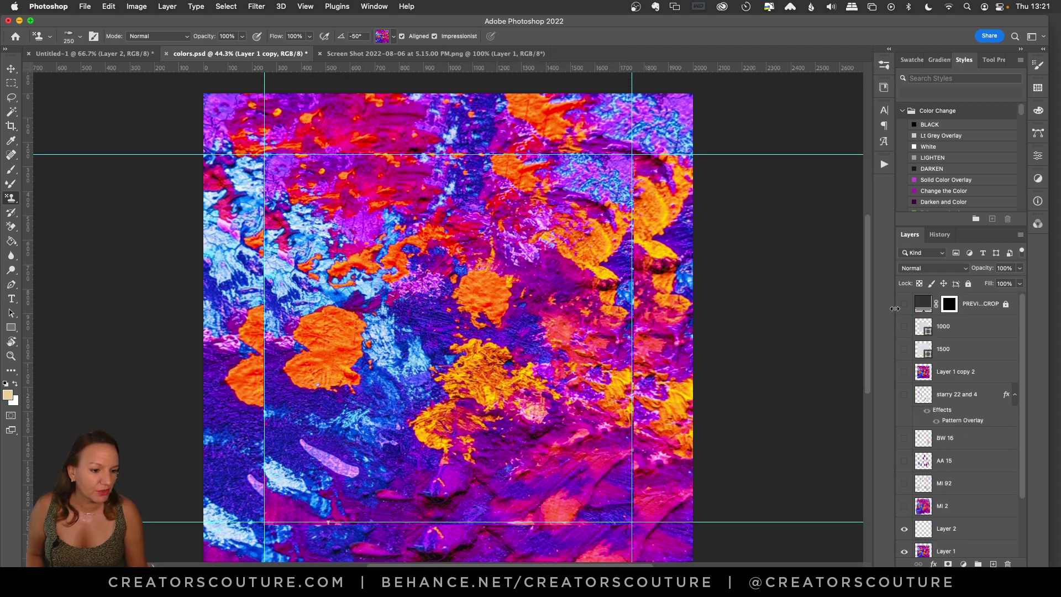
pyautogui.click(904, 304)
pyautogui.scroll(-3, 907, 415)
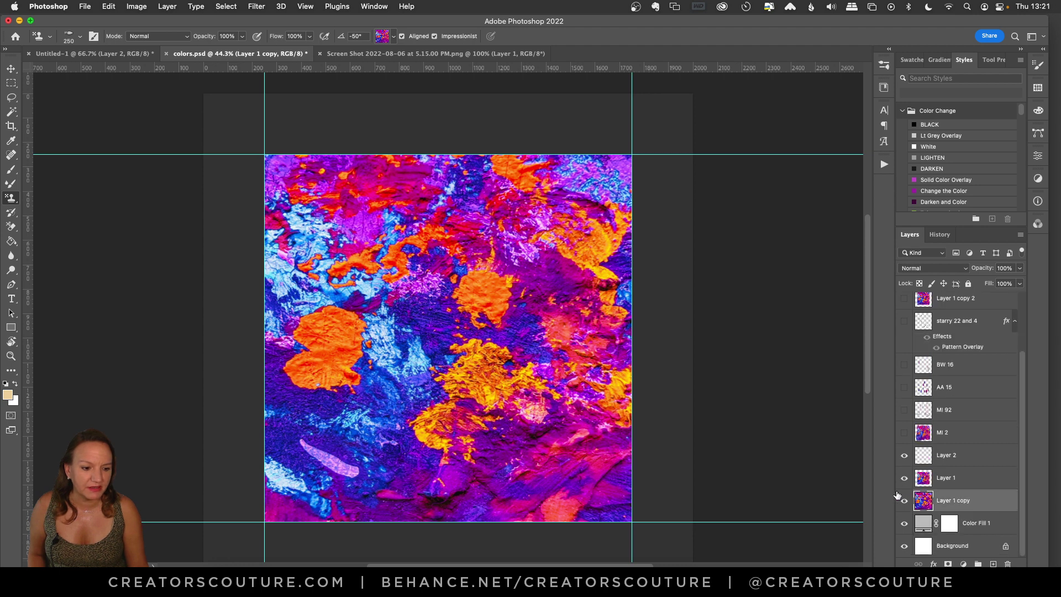
pyautogui.click(904, 501)
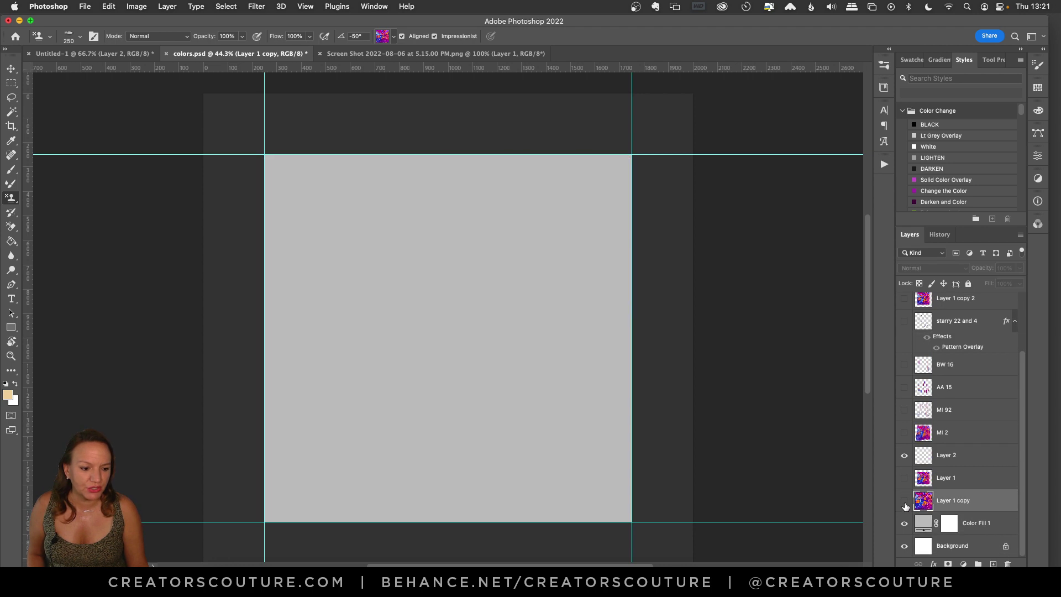
pyautogui.click(905, 438)
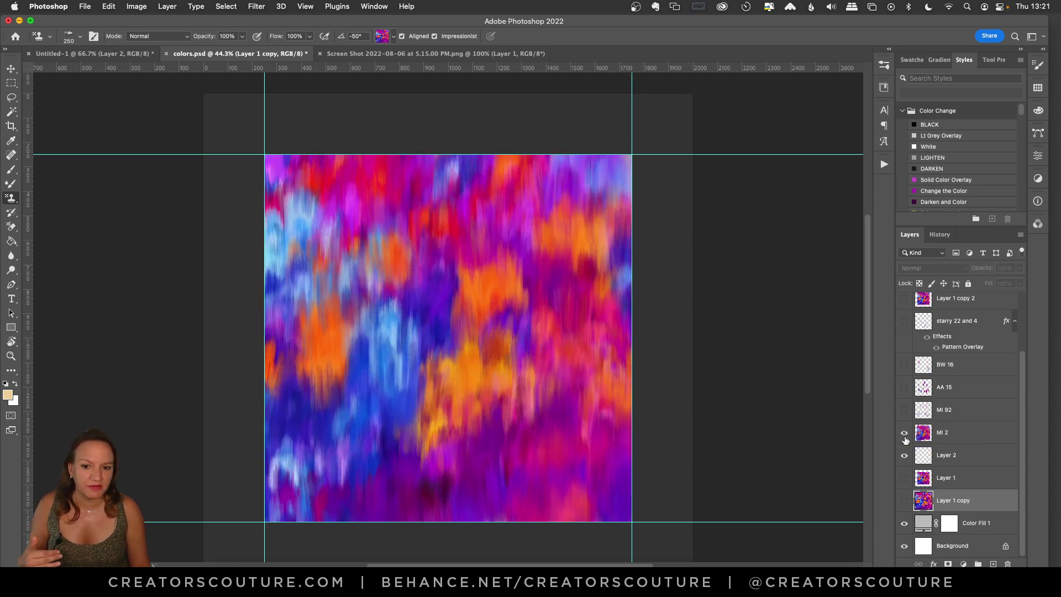
pyautogui.click(969, 437)
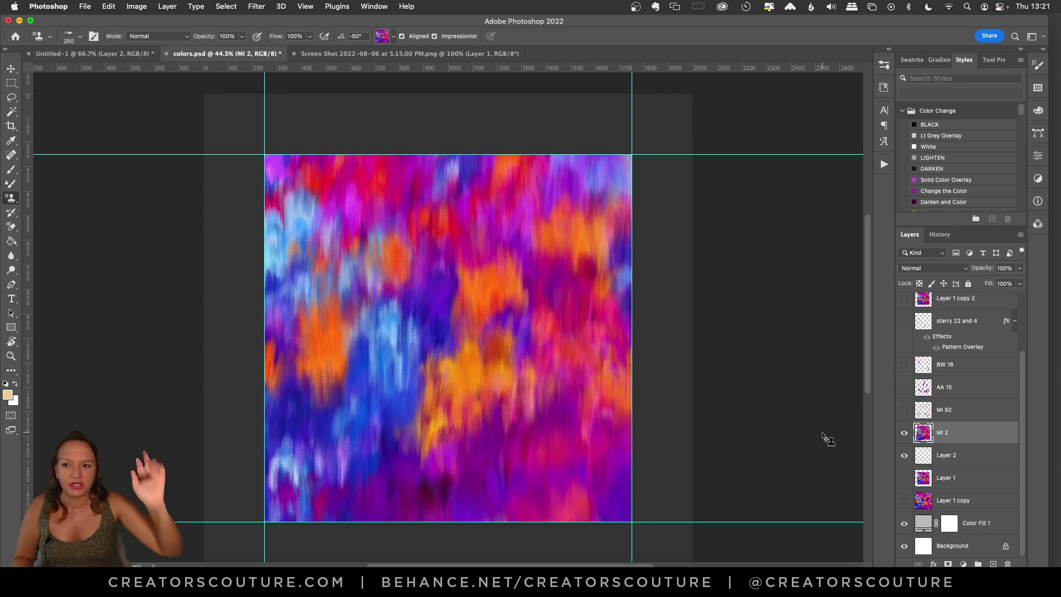
pyautogui.click(904, 434)
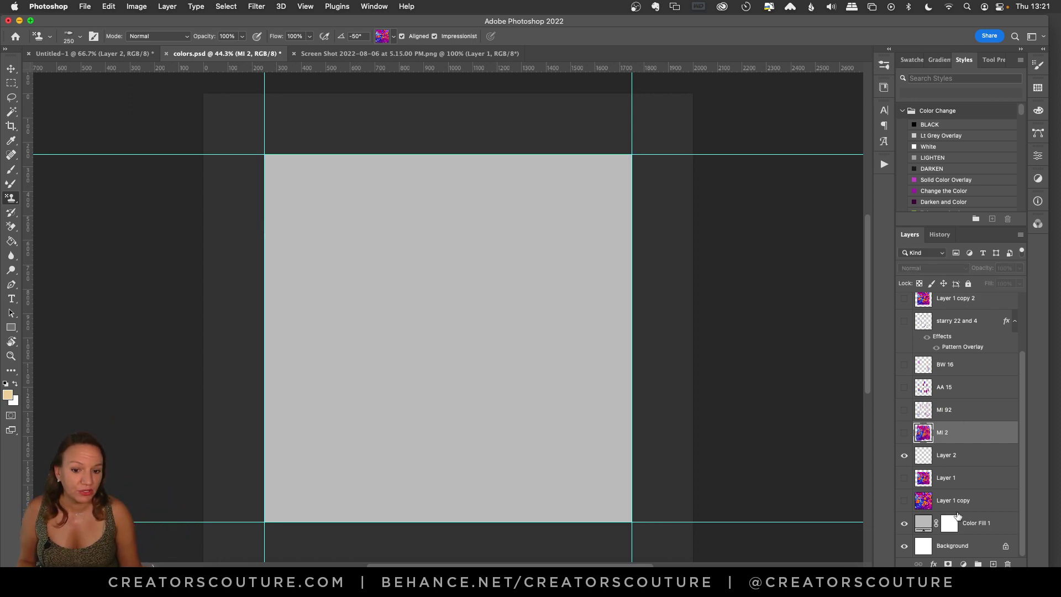
# - Add a new empty Layer 3 and choose the Pattern Stamp Tool
pyautogui.click(993, 564)
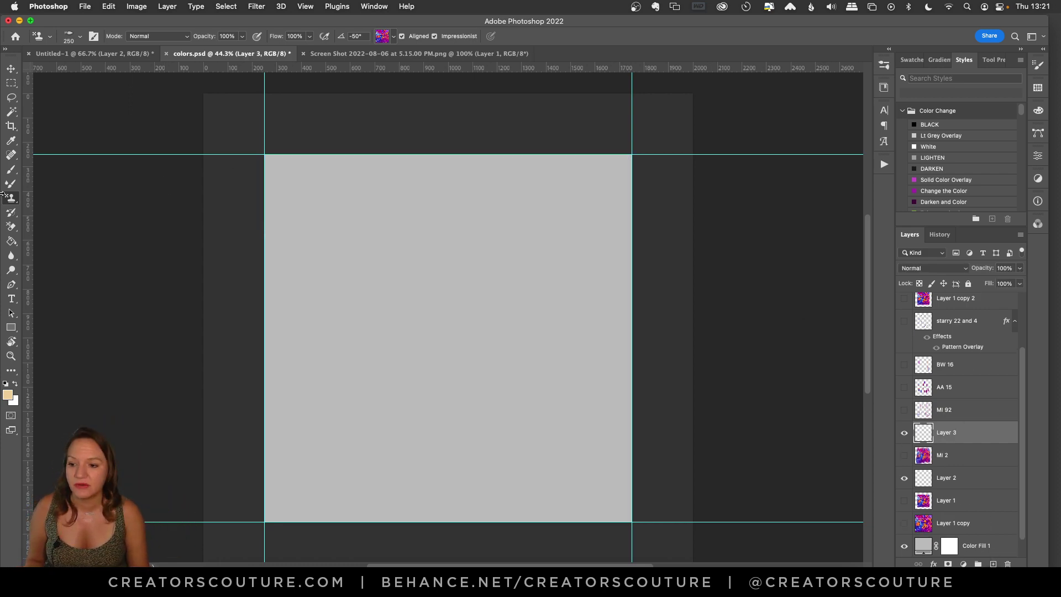
pyautogui.moveTo(17, 202); pyautogui.dragTo(54, 201)
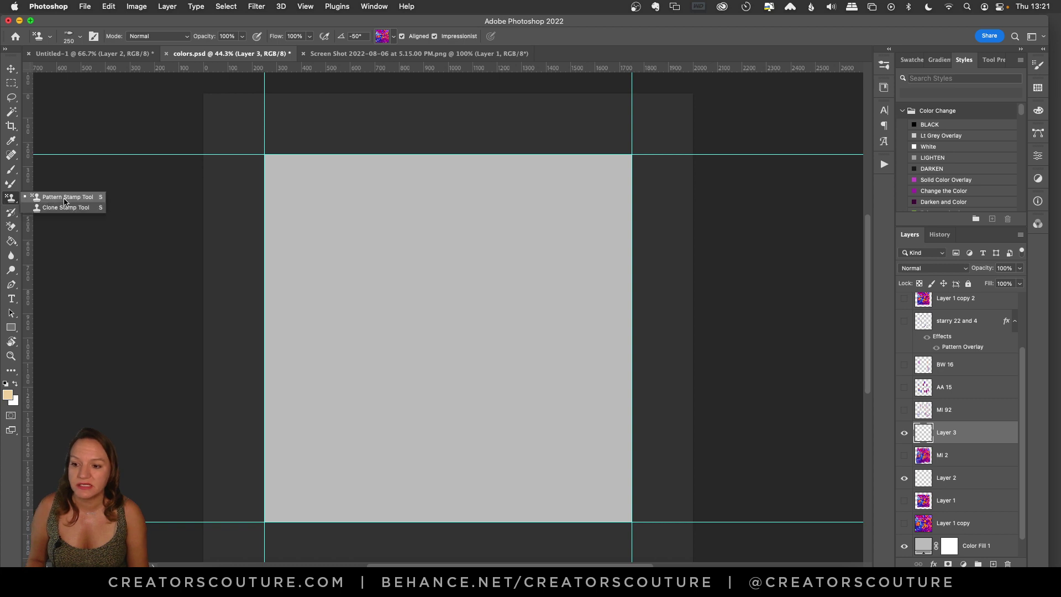
pyautogui.click(64, 201)
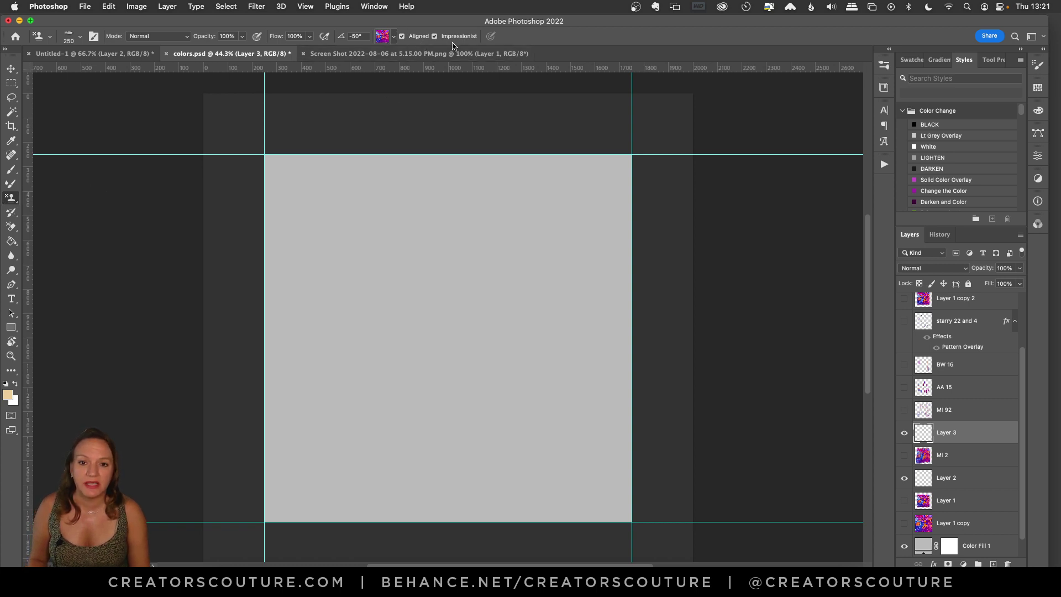
# - Pick the 200 px 2 impressionist-creatorscouture brush from the PS modern impressionist V2 set
pyautogui.click(884, 87)
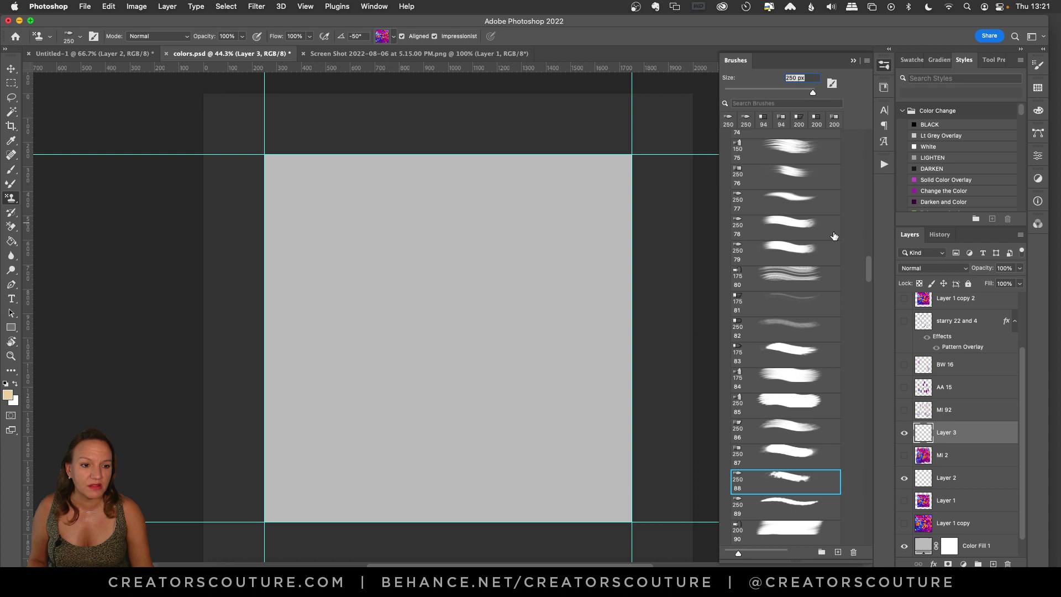
pyautogui.scroll(20, 869, 273)
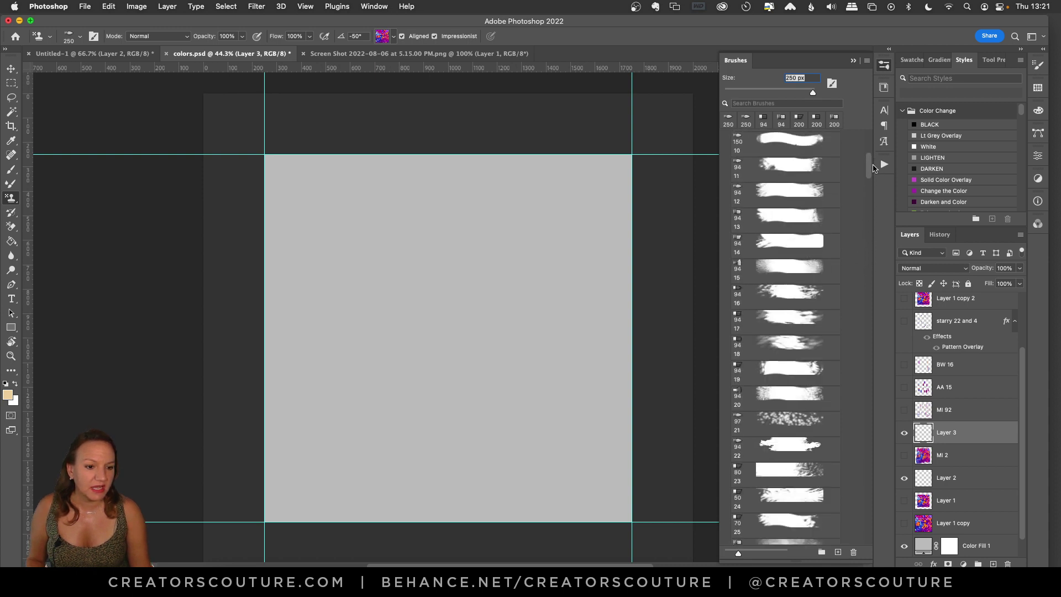
pyautogui.click(726, 243)
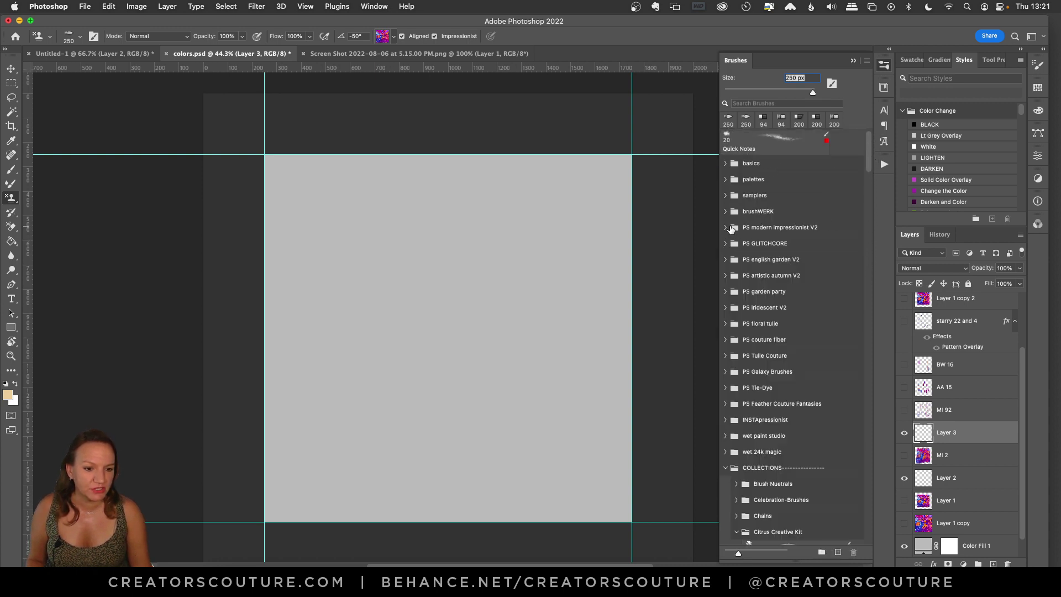
pyautogui.click(725, 227)
pyautogui.scroll(-5, 870, 158)
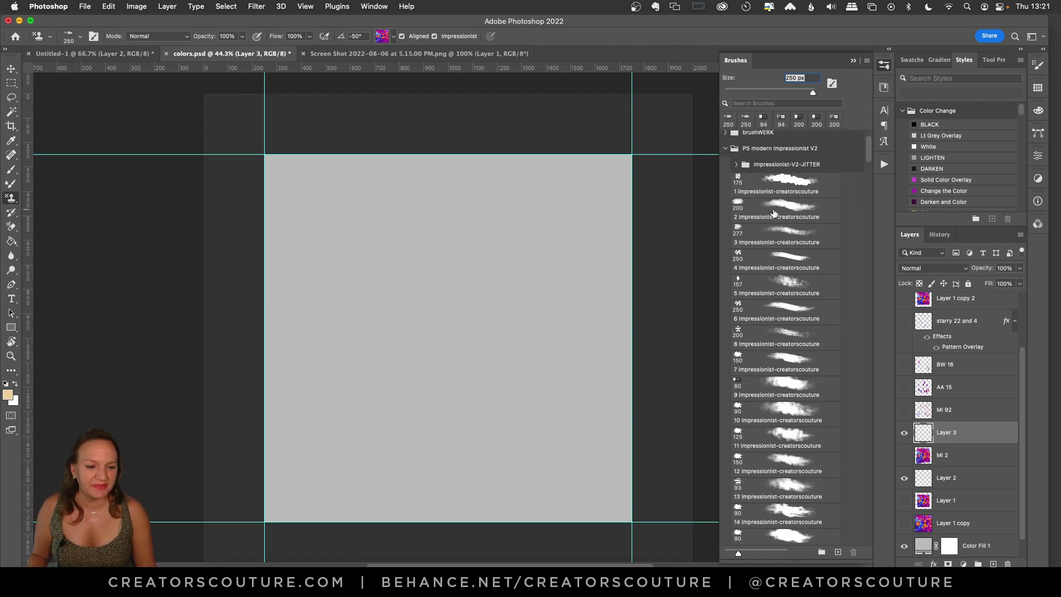
pyautogui.click(774, 211)
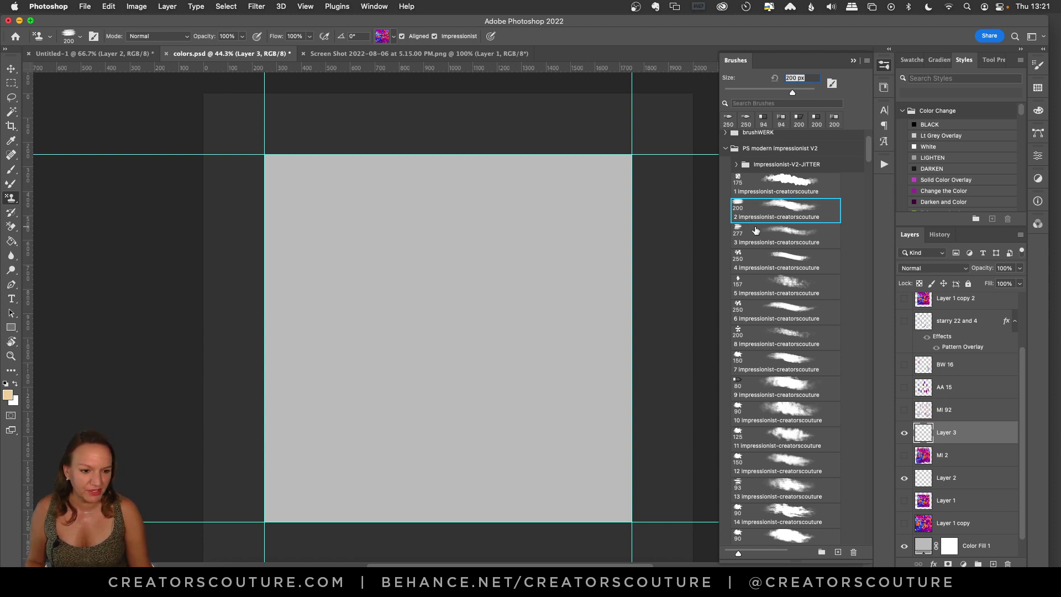
# - Paint vertical impressionist strokes down the left side, undoing two unwanted strokes
pyautogui.click(883, 65)
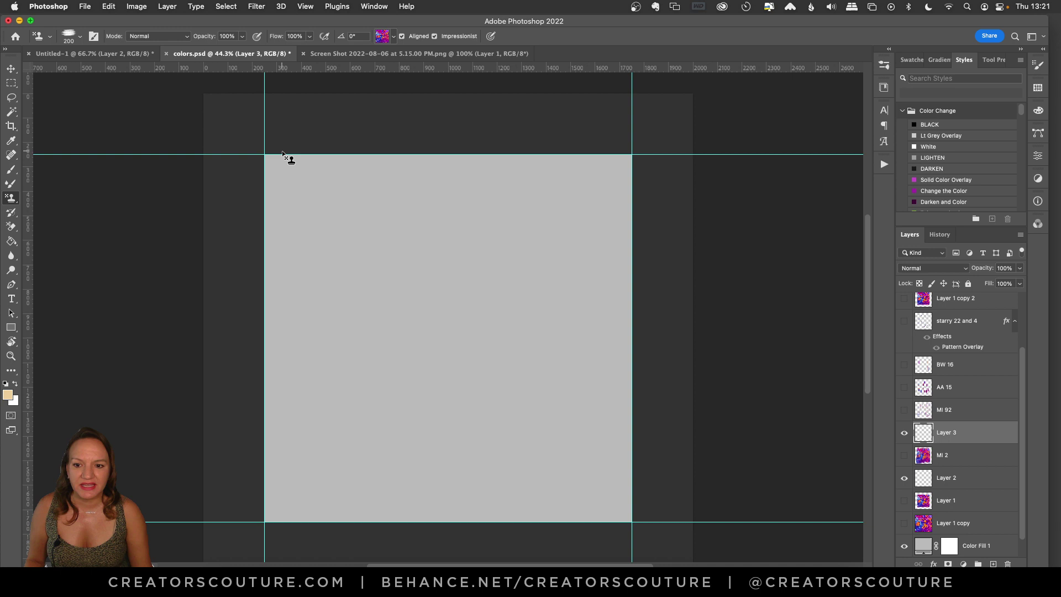
pyautogui.moveTo(282, 154)
pyautogui.mouseDown()
pyautogui.moveTo(280, 237)
pyautogui.moveTo(294, 161)
pyautogui.moveTo(287, 360)
pyautogui.mouseUp()
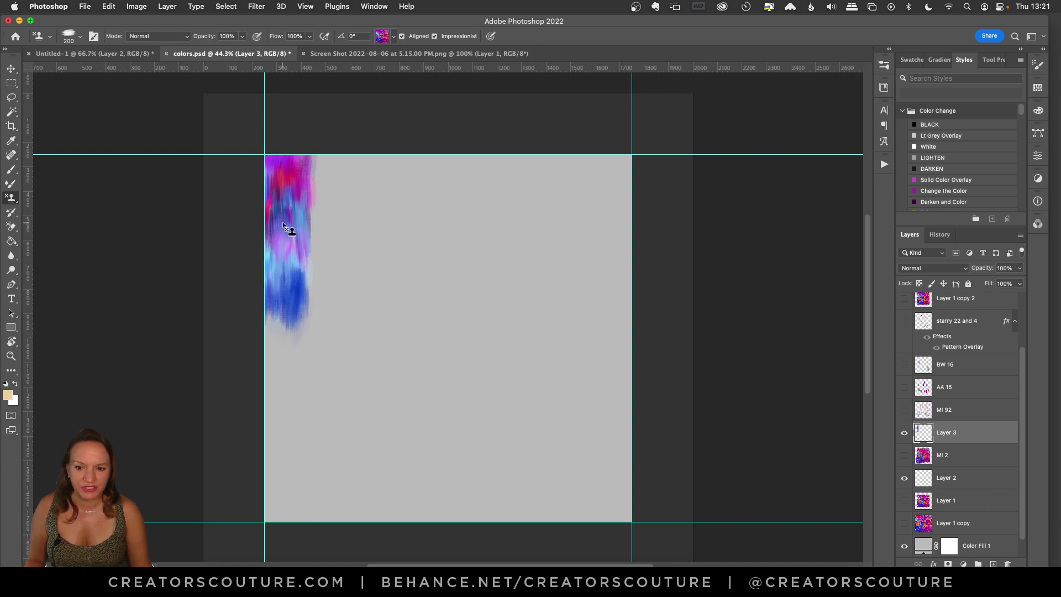
pyautogui.moveTo(283, 225)
pyautogui.mouseDown()
pyautogui.moveTo(273, 427)
pyautogui.moveTo(277, 245)
pyautogui.moveTo(287, 317)
pyautogui.moveTo(274, 370)
pyautogui.moveTo(291, 230)
pyautogui.moveTo(286, 440)
pyautogui.mouseUp()
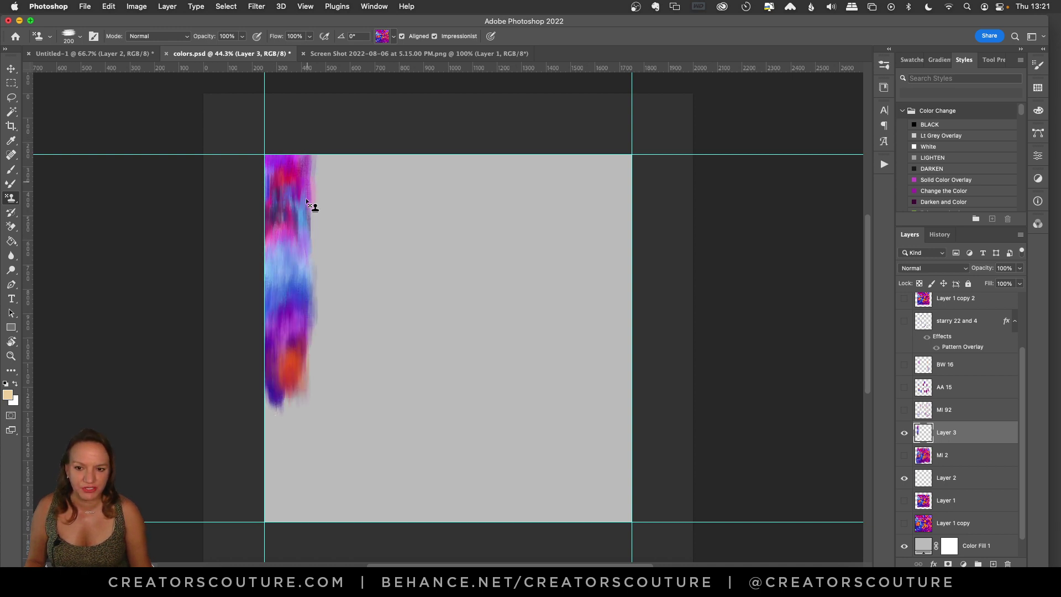
pyautogui.moveTo(308, 202)
pyautogui.mouseDown()
pyautogui.moveTo(302, 295)
pyautogui.moveTo(321, 145)
pyautogui.moveTo(309, 300)
pyautogui.moveTo(319, 144)
pyautogui.moveTo(302, 425)
pyautogui.moveTo(291, 255)
pyautogui.moveTo(286, 438)
pyautogui.moveTo(255, 410)
pyautogui.moveTo(276, 319)
pyautogui.moveTo(267, 561)
pyautogui.moveTo(290, 386)
pyautogui.moveTo(288, 560)
pyautogui.moveTo(307, 373)
pyautogui.moveTo(303, 560)
pyautogui.moveTo(343, 371)
pyautogui.moveTo(308, 433)
pyautogui.moveTo(308, 487)
pyautogui.moveTo(321, 351)
pyautogui.moveTo(358, 307)
pyautogui.moveTo(324, 244)
pyautogui.moveTo(321, 469)
pyautogui.mouseUp()
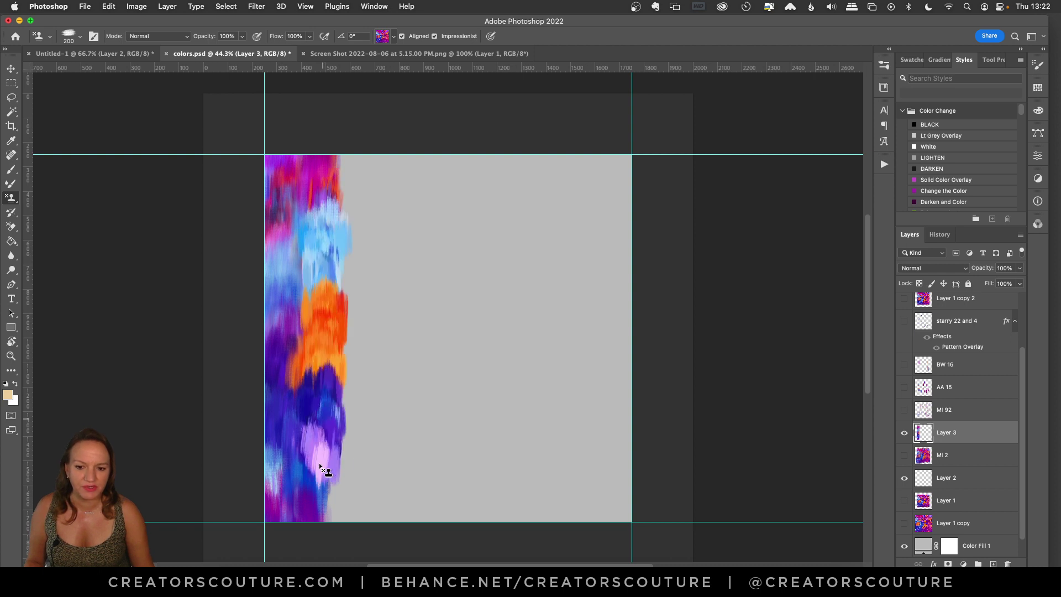
pyautogui.press('super+z')
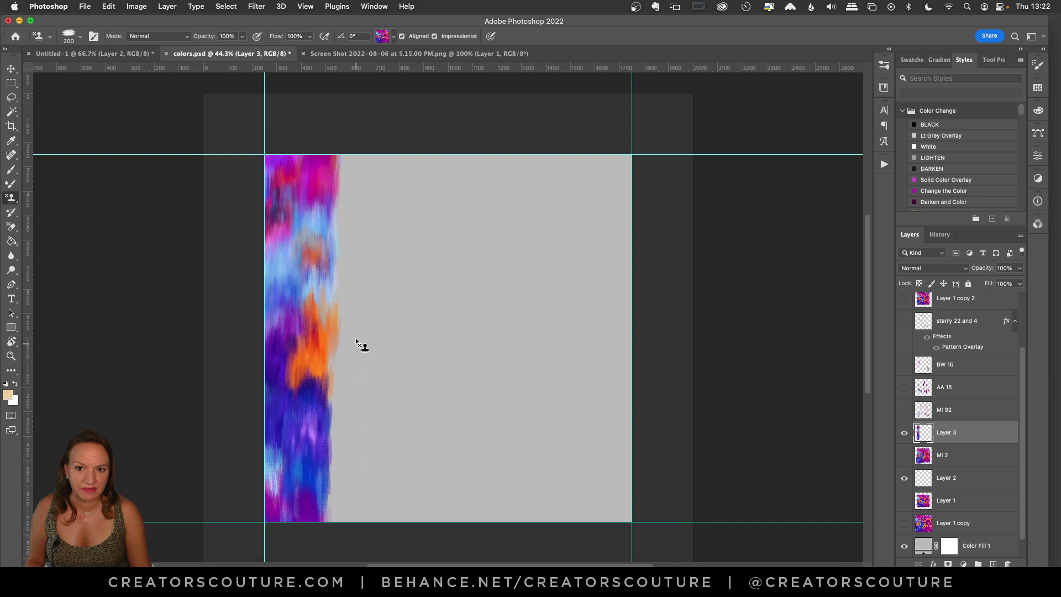
pyautogui.moveTo(393, 214); pyautogui.dragTo(385, 526)
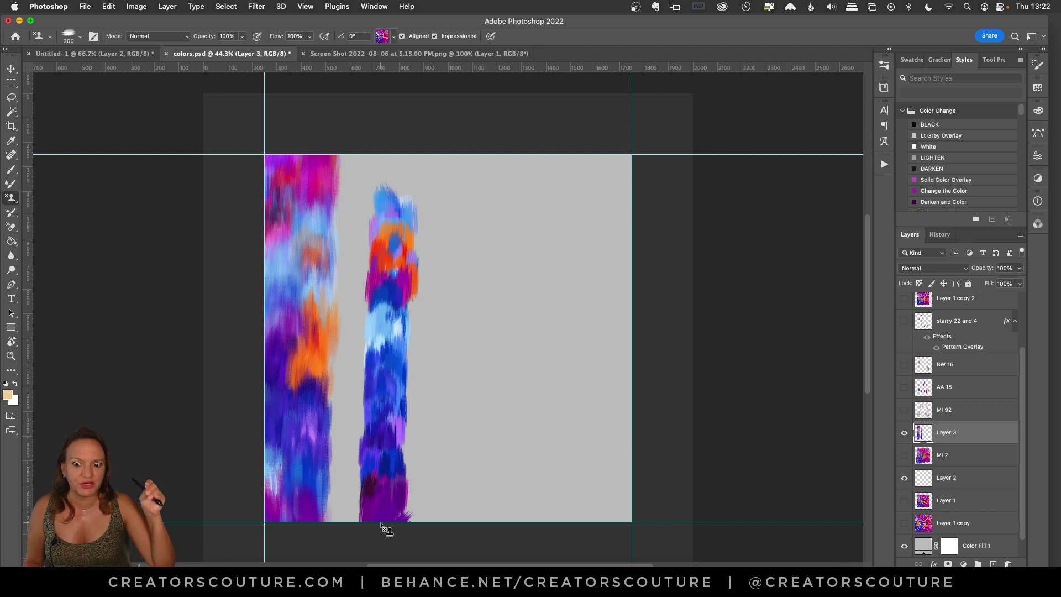
pyautogui.press('super+z')
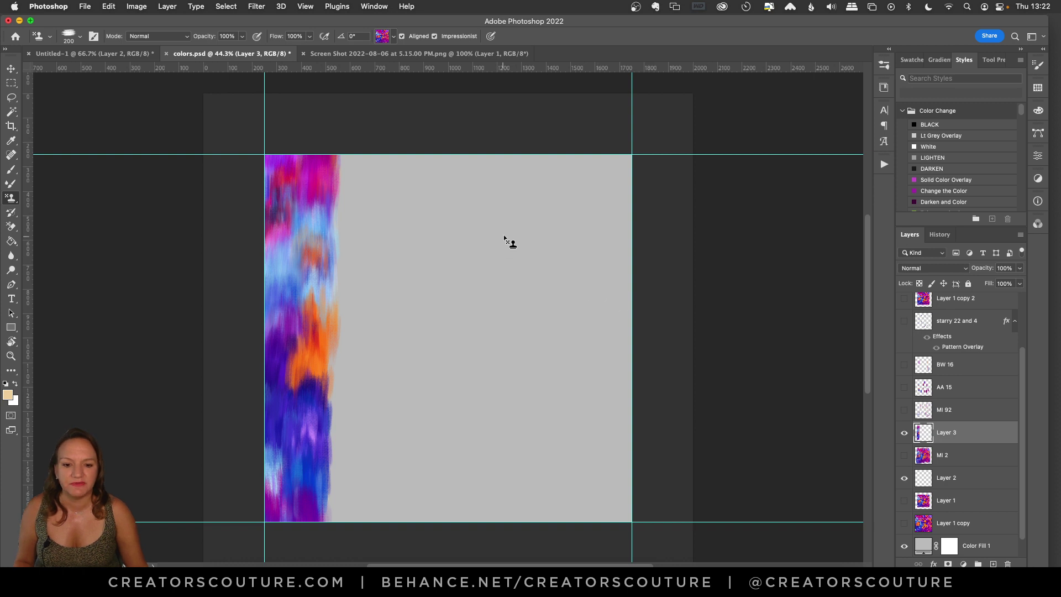
# - Add an orange-purple stroke right of centre, then widen and repaint the left band
pyautogui.moveTo(507, 239)
pyautogui.mouseDown()
pyautogui.moveTo(496, 427)
pyautogui.moveTo(492, 301)
pyautogui.moveTo(472, 462)
pyautogui.mouseUp()
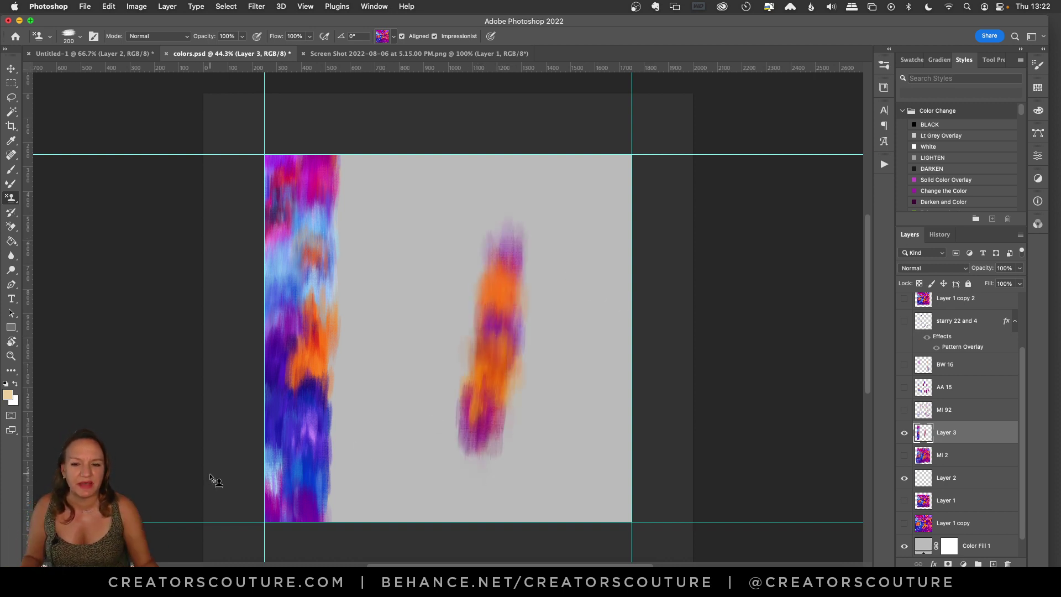
pyautogui.moveTo(340, 145)
pyautogui.mouseDown()
pyautogui.moveTo(328, 372)
pyautogui.moveTo(323, 357)
pyautogui.moveTo(313, 400)
pyautogui.moveTo(329, 268)
pyautogui.moveTo(318, 328)
pyautogui.moveTo(321, 496)
pyautogui.moveTo(331, 368)
pyautogui.moveTo(325, 511)
pyautogui.moveTo(343, 337)
pyautogui.moveTo(340, 474)
pyautogui.moveTo(348, 266)
pyautogui.mouseUp()
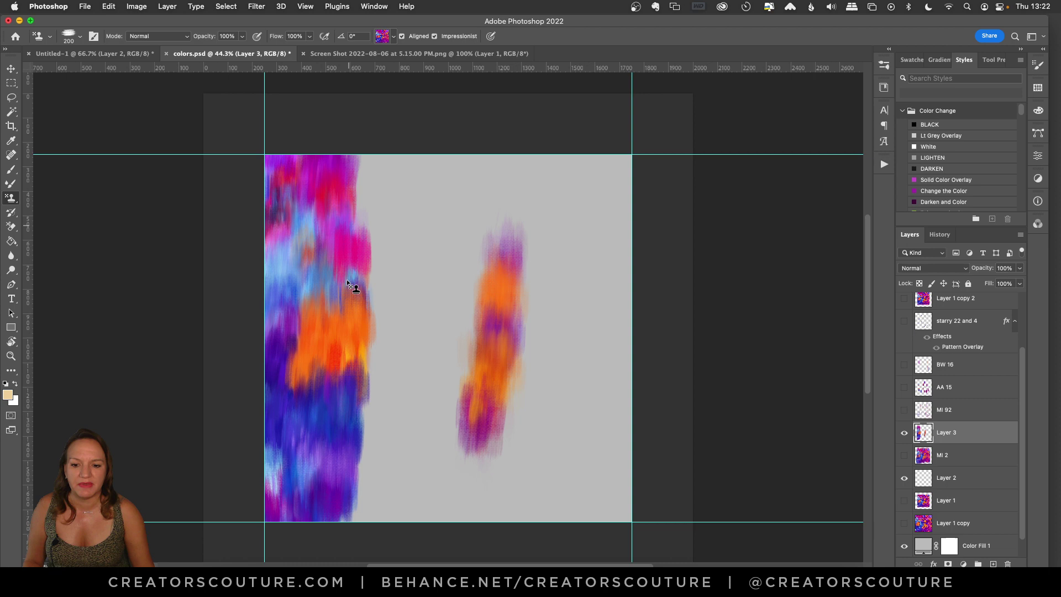
pyautogui.moveTo(347, 280)
pyautogui.mouseDown()
pyautogui.moveTo(342, 316)
pyautogui.moveTo(351, 314)
pyautogui.moveTo(353, 189)
pyautogui.moveTo(357, 330)
pyautogui.moveTo(348, 165)
pyautogui.moveTo(347, 294)
pyautogui.mouseUp()
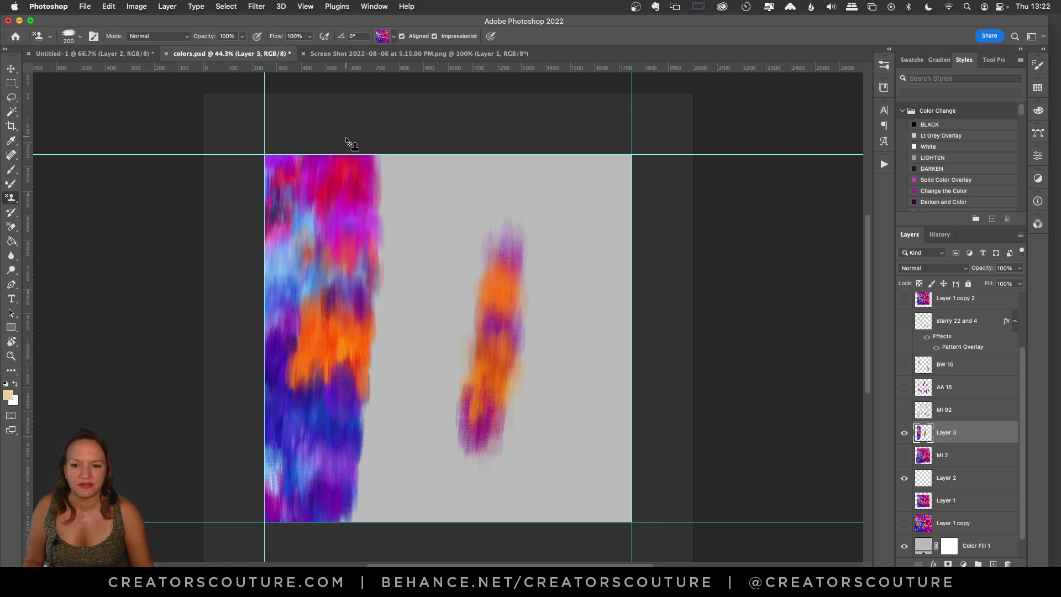
pyautogui.moveTo(346, 141)
pyautogui.mouseDown()
pyautogui.moveTo(334, 287)
pyautogui.moveTo(301, 127)
pyautogui.moveTo(293, 269)
pyautogui.moveTo(275, 140)
pyautogui.moveTo(269, 237)
pyautogui.mouseUp()
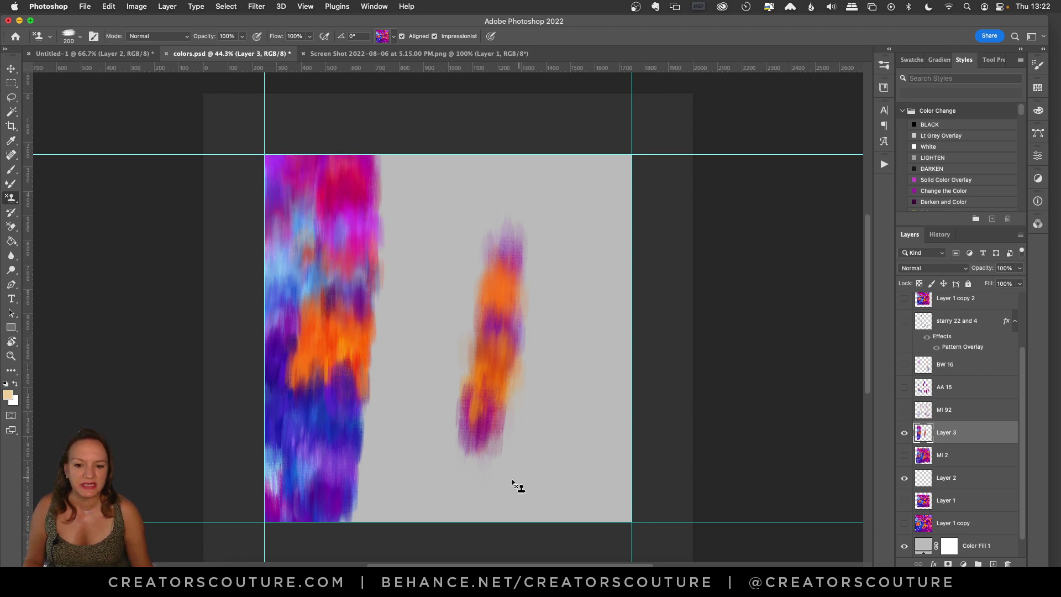
pyautogui.moveTo(293, 441)
pyautogui.mouseDown()
pyautogui.moveTo(315, 418)
pyautogui.moveTo(297, 503)
pyautogui.moveTo(286, 434)
pyautogui.moveTo(281, 493)
pyautogui.moveTo(280, 425)
pyautogui.moveTo(282, 493)
pyautogui.moveTo(275, 446)
pyautogui.moveTo(277, 506)
pyautogui.moveTo(284, 407)
pyautogui.moveTo(281, 540)
pyautogui.moveTo(288, 416)
pyautogui.moveTo(293, 513)
pyautogui.moveTo(280, 409)
pyautogui.moveTo(276, 547)
pyautogui.moveTo(279, 430)
pyautogui.moveTo(278, 551)
pyautogui.moveTo(289, 444)
pyautogui.moveTo(289, 546)
pyautogui.moveTo(279, 411)
pyautogui.moveTo(276, 559)
pyautogui.mouseUp()
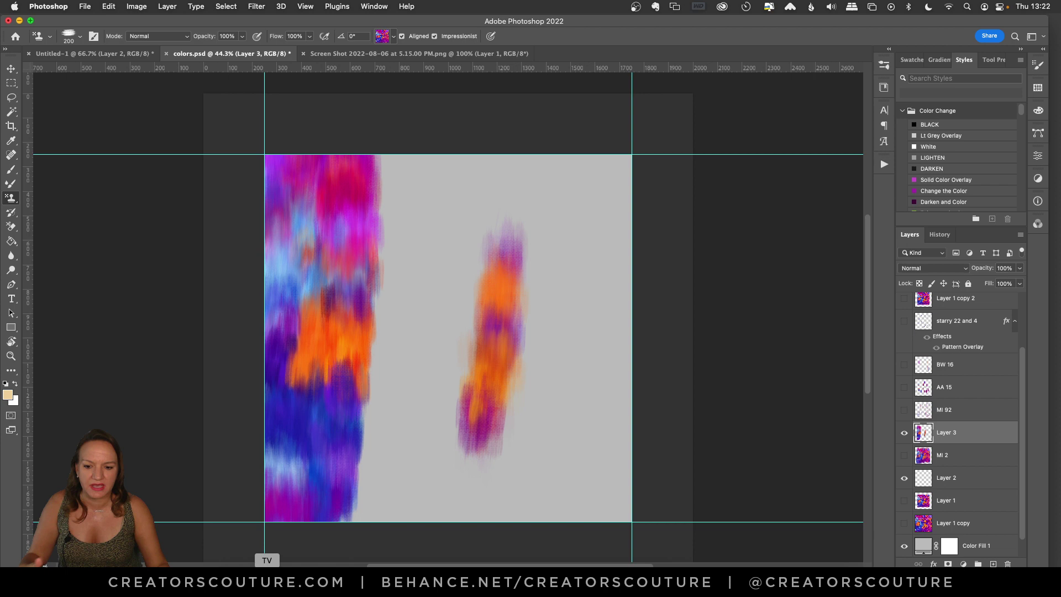
# - Widen the left colour band rightward with vertical impressionist strokes toward the centre
pyautogui.moveTo(300, 460)
pyautogui.mouseDown()
pyautogui.moveTo(302, 550)
pyautogui.moveTo(328, 414)
pyautogui.moveTo(322, 555)
pyautogui.moveTo(351, 406)
pyautogui.moveTo(349, 557)
pyautogui.moveTo(360, 378)
pyautogui.moveTo(357, 501)
pyautogui.mouseUp()
pyautogui.moveTo(389, 145); pyautogui.dragTo(367, 503)
pyautogui.moveTo(403, 147); pyautogui.dragTo(387, 550)
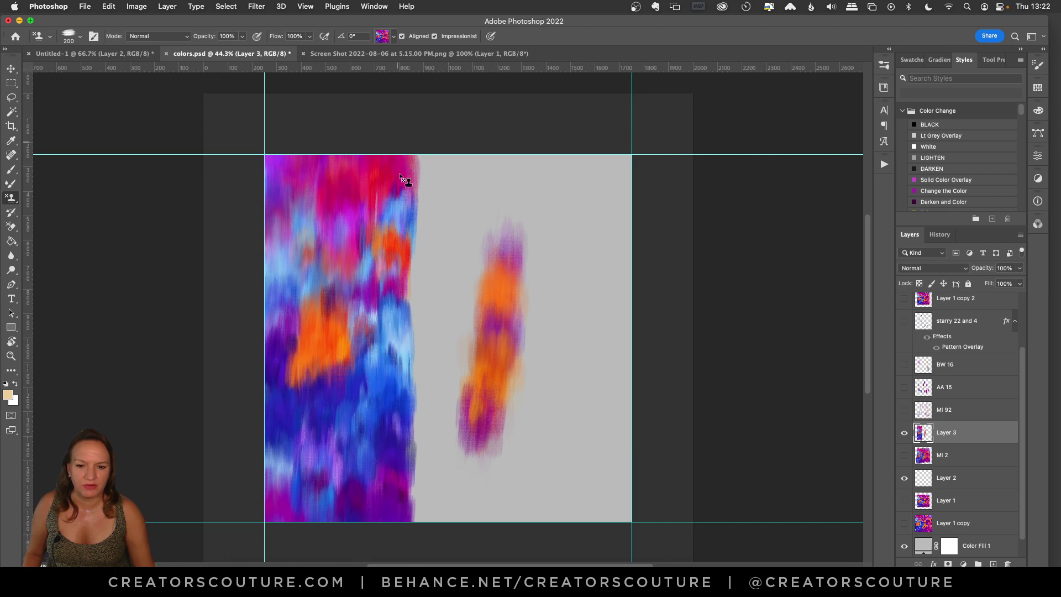
pyautogui.moveTo(403, 177); pyautogui.dragTo(414, 517)
pyautogui.moveTo(445, 201); pyautogui.dragTo(451, 520)
pyautogui.moveTo(445, 163); pyautogui.dragTo(448, 520)
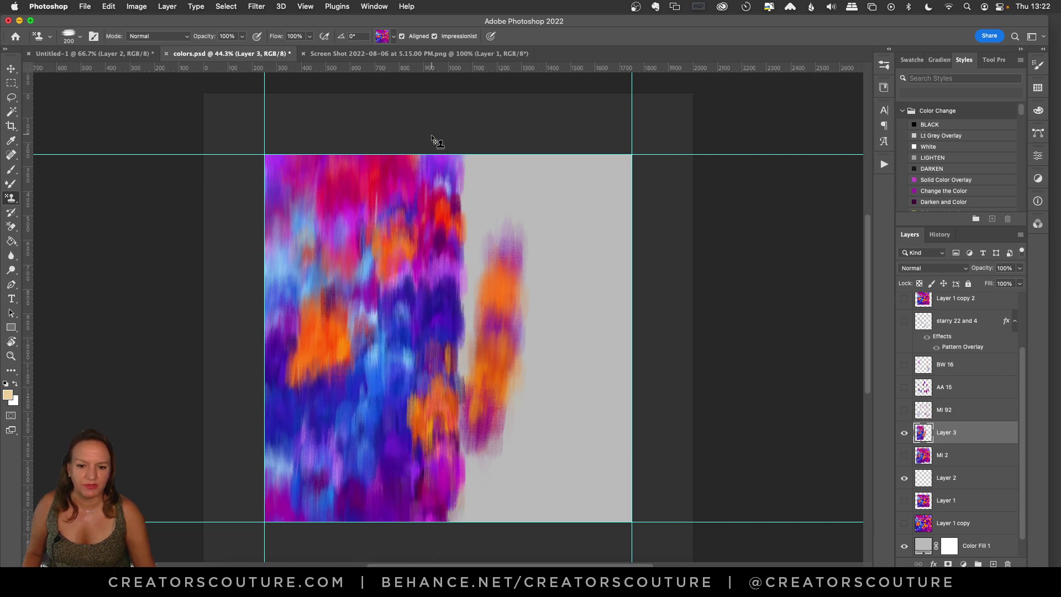
pyautogui.moveTo(434, 139); pyautogui.dragTo(439, 519)
# - Extend strokes past the centre to fill the grey right edge and darken that strip
pyautogui.moveTo(470, 152)
pyautogui.mouseDown()
pyautogui.moveTo(459, 520)
pyautogui.moveTo(487, 520)
pyautogui.mouseUp()
pyautogui.moveTo(489, 157)
pyautogui.mouseDown()
pyautogui.moveTo(481, 213)
pyautogui.moveTo(511, 519)
pyautogui.mouseUp()
pyautogui.moveTo(545, 131); pyautogui.dragTo(544, 497)
pyautogui.moveTo(560, 158)
pyautogui.mouseDown()
pyautogui.moveTo(571, 199)
pyautogui.moveTo(585, 204)
pyautogui.moveTo(576, 525)
pyautogui.mouseUp()
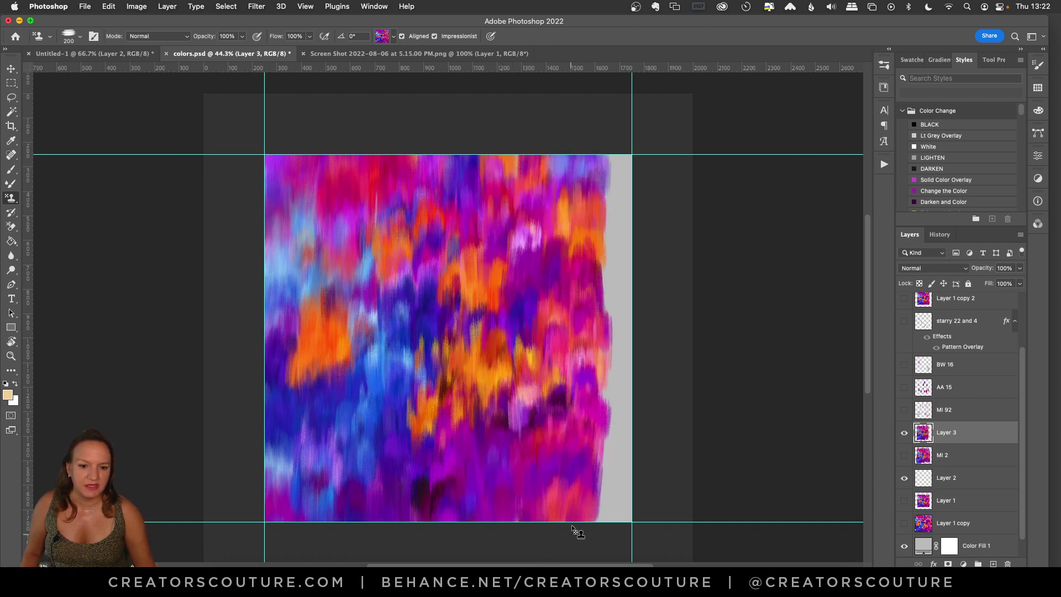
pyautogui.moveTo(605, 156)
pyautogui.mouseDown()
pyautogui.moveTo(608, 519)
pyautogui.moveTo(630, 429)
pyautogui.moveTo(611, 522)
pyautogui.mouseUp()
pyautogui.moveTo(437, 168)
pyautogui.mouseDown()
pyautogui.moveTo(428, 359)
pyautogui.moveTo(441, 177)
pyautogui.moveTo(424, 307)
pyautogui.moveTo(466, 298)
pyautogui.moveTo(475, 378)
pyautogui.moveTo(473, 143)
pyautogui.moveTo(486, 314)
pyautogui.moveTo(512, 230)
pyautogui.moveTo(523, 357)
pyautogui.moveTo(520, 202)
pyautogui.moveTo(529, 281)
pyautogui.moveTo(558, 179)
pyautogui.moveTo(568, 349)
pyautogui.moveTo(593, 250)
pyautogui.moveTo(589, 351)
pyautogui.moveTo(620, 279)
pyautogui.moveTo(621, 309)
pyautogui.moveTo(622, 182)
pyautogui.moveTo(607, 150)
pyautogui.moveTo(599, 265)
pyautogui.moveTo(584, 163)
pyautogui.moveTo(490, 318)
pyautogui.moveTo(463, 212)
pyautogui.moveTo(438, 253)
pyautogui.moveTo(436, 321)
pyautogui.moveTo(436, 219)
pyautogui.moveTo(426, 359)
pyautogui.moveTo(412, 222)
pyautogui.moveTo(388, 253)
pyautogui.moveTo(379, 361)
pyautogui.moveTo(364, 328)
pyautogui.moveTo(371, 296)
pyautogui.moveTo(397, 390)
pyautogui.moveTo(408, 316)
pyautogui.moveTo(419, 476)
pyautogui.moveTo(433, 365)
pyautogui.moveTo(446, 360)
pyautogui.moveTo(449, 492)
pyautogui.moveTo(464, 436)
pyautogui.moveTo(461, 370)
pyautogui.moveTo(449, 492)
pyautogui.moveTo(494, 424)
pyautogui.moveTo(469, 377)
pyautogui.moveTo(474, 489)
pyautogui.moveTo(498, 354)
pyautogui.moveTo(501, 462)
pyautogui.mouseUp()
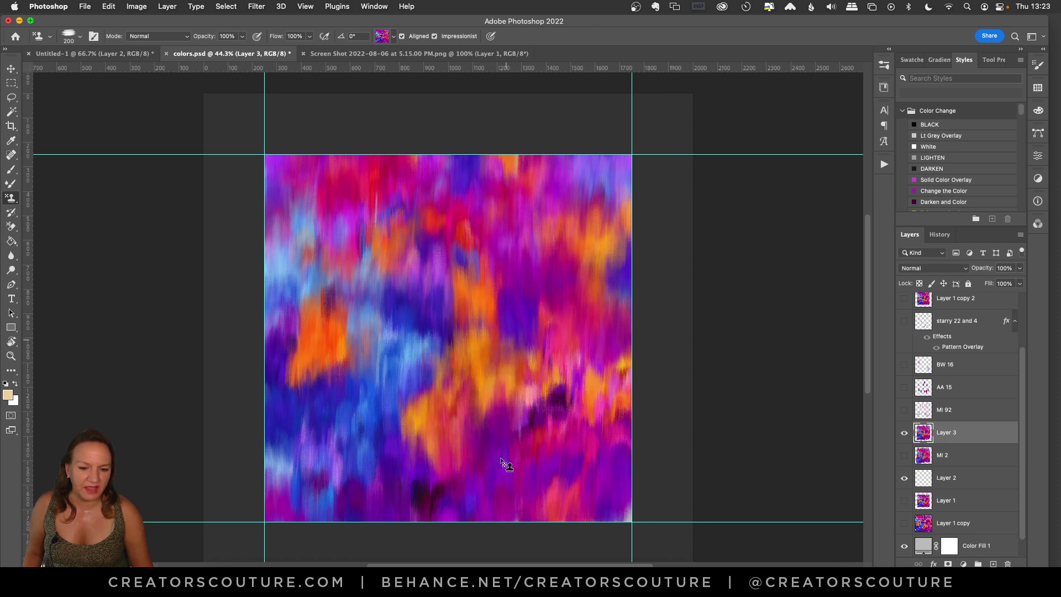
# - Repaint the middle, add light blue at upper left, and blend the lower middle with strokes
pyautogui.moveTo(483, 392)
pyautogui.mouseDown()
pyautogui.moveTo(470, 300)
pyautogui.moveTo(470, 405)
pyautogui.moveTo(487, 393)
pyautogui.moveTo(494, 333)
pyautogui.moveTo(508, 460)
pyautogui.moveTo(570, 430)
pyautogui.moveTo(532, 387)
pyautogui.moveTo(517, 448)
pyautogui.moveTo(508, 393)
pyautogui.moveTo(494, 486)
pyautogui.moveTo(529, 385)
pyautogui.moveTo(524, 477)
pyautogui.moveTo(539, 482)
pyautogui.moveTo(548, 438)
pyautogui.moveTo(561, 462)
pyautogui.moveTo(565, 410)
pyautogui.moveTo(563, 517)
pyautogui.moveTo(580, 507)
pyautogui.moveTo(601, 416)
pyautogui.moveTo(611, 508)
pyautogui.moveTo(575, 345)
pyautogui.moveTo(569, 470)
pyautogui.moveTo(566, 328)
pyautogui.moveTo(561, 502)
pyautogui.moveTo(560, 379)
pyautogui.moveTo(562, 457)
pyautogui.moveTo(589, 345)
pyautogui.moveTo(586, 468)
pyautogui.moveTo(608, 369)
pyautogui.moveTo(607, 474)
pyautogui.moveTo(622, 349)
pyautogui.moveTo(626, 387)
pyautogui.mouseUp()
pyautogui.moveTo(481, 256)
pyautogui.mouseDown()
pyautogui.moveTo(472, 291)
pyautogui.moveTo(445, 283)
pyautogui.moveTo(450, 204)
pyautogui.moveTo(437, 294)
pyautogui.moveTo(427, 190)
pyautogui.moveTo(414, 242)
pyautogui.moveTo(414, 233)
pyautogui.moveTo(396, 260)
pyautogui.moveTo(385, 192)
pyautogui.moveTo(393, 236)
pyautogui.moveTo(375, 208)
pyautogui.moveTo(362, 219)
pyautogui.moveTo(363, 302)
pyautogui.moveTo(368, 180)
pyautogui.moveTo(368, 262)
pyautogui.moveTo(379, 189)
pyautogui.moveTo(379, 300)
pyautogui.moveTo(384, 120)
pyautogui.moveTo(385, 261)
pyautogui.moveTo(375, 121)
pyautogui.moveTo(370, 270)
pyautogui.moveTo(354, 209)
pyautogui.moveTo(352, 283)
pyautogui.moveTo(362, 134)
pyautogui.moveTo(357, 273)
pyautogui.moveTo(335, 129)
pyautogui.moveTo(324, 228)
pyautogui.moveTo(257, 203)
pyautogui.moveTo(296, 184)
pyautogui.moveTo(284, 156)
pyautogui.moveTo(291, 123)
pyautogui.moveTo(294, 258)
pyautogui.moveTo(309, 158)
pyautogui.moveTo(313, 269)
pyautogui.moveTo(316, 192)
pyautogui.moveTo(317, 245)
pyautogui.moveTo(306, 292)
pyautogui.moveTo(292, 181)
pyautogui.moveTo(314, 143)
pyautogui.moveTo(311, 282)
pyautogui.moveTo(323, 188)
pyautogui.moveTo(329, 304)
pyautogui.moveTo(345, 177)
pyautogui.moveTo(338, 325)
pyautogui.mouseUp()
pyautogui.moveTo(339, 211)
pyautogui.mouseDown()
pyautogui.moveTo(328, 280)
pyautogui.moveTo(331, 205)
pyautogui.moveTo(319, 274)
pyautogui.moveTo(322, 321)
pyautogui.mouseUp()
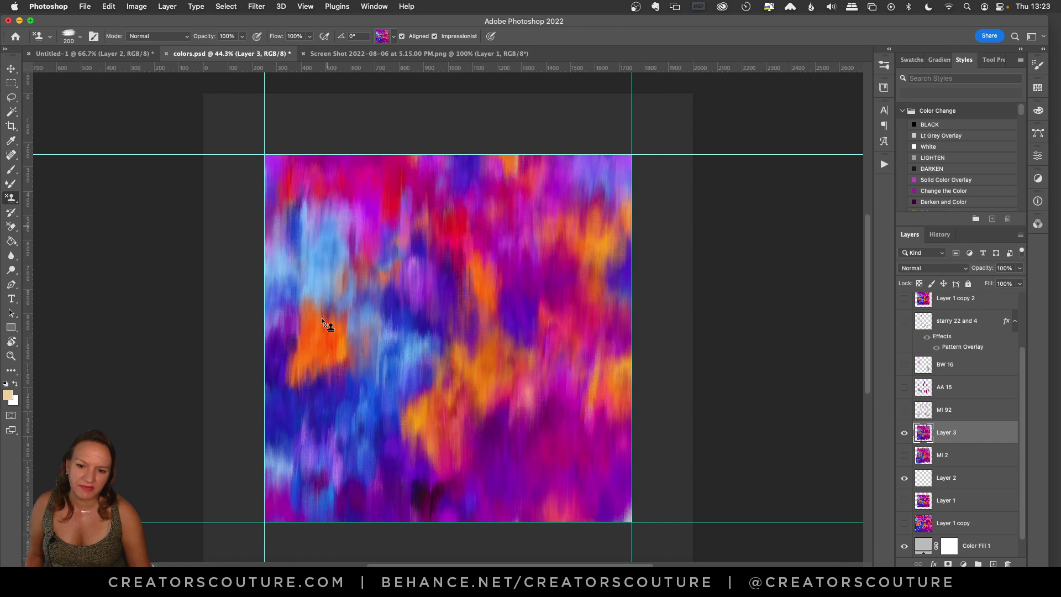
pyautogui.moveTo(338, 275)
pyautogui.mouseDown()
pyautogui.moveTo(326, 202)
pyautogui.moveTo(318, 289)
pyautogui.moveTo(326, 196)
pyautogui.moveTo(319, 268)
pyautogui.moveTo(327, 226)
pyautogui.moveTo(315, 252)
pyautogui.moveTo(276, 166)
pyautogui.mouseUp()
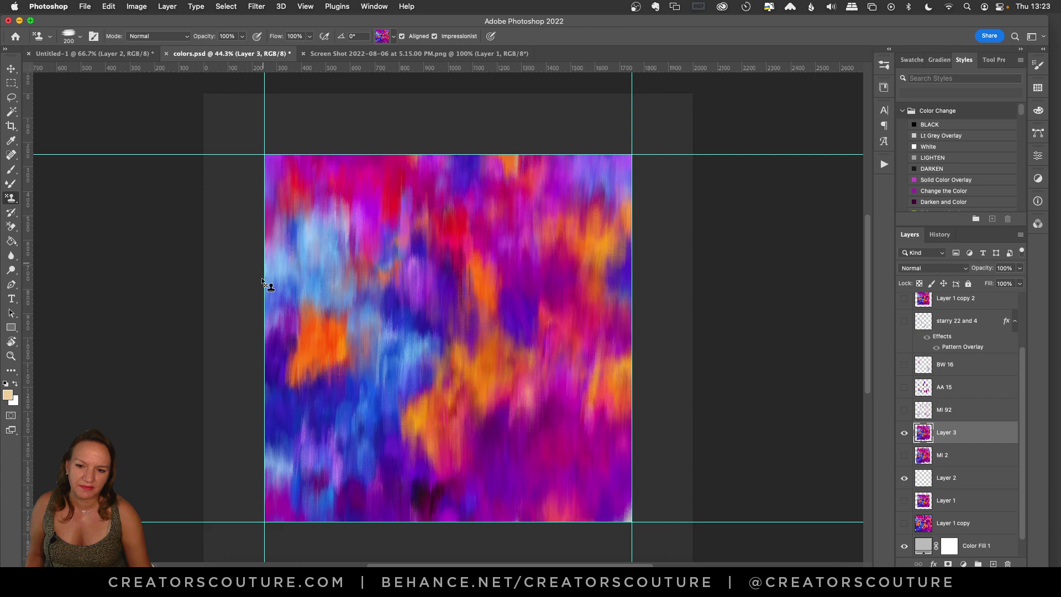
pyautogui.moveTo(404, 164)
pyautogui.mouseDown()
pyautogui.moveTo(390, 335)
pyautogui.moveTo(403, 198)
pyautogui.moveTo(407, 360)
pyautogui.moveTo(433, 271)
pyautogui.moveTo(445, 366)
pyautogui.moveTo(466, 268)
pyautogui.moveTo(471, 393)
pyautogui.moveTo(523, 370)
pyautogui.moveTo(509, 265)
pyautogui.moveTo(512, 351)
pyautogui.moveTo(533, 293)
pyautogui.moveTo(526, 399)
pyautogui.moveTo(542, 393)
pyautogui.moveTo(551, 292)
pyautogui.moveTo(545, 365)
pyautogui.moveTo(552, 379)
pyautogui.moveTo(565, 328)
pyautogui.moveTo(561, 423)
pyautogui.moveTo(576, 320)
pyautogui.moveTo(597, 383)
pyautogui.mouseUp()
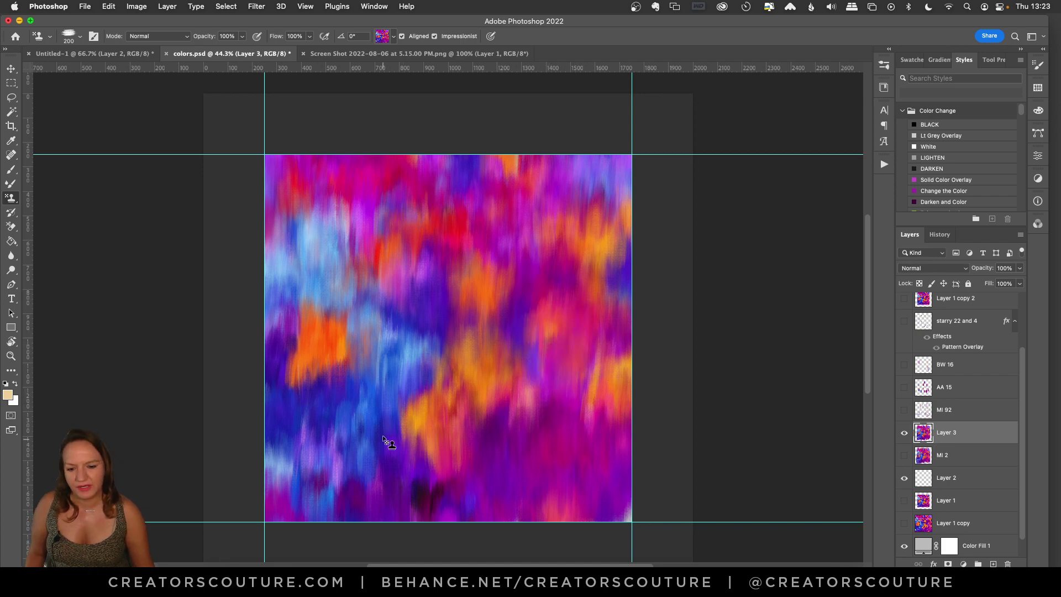
pyautogui.moveTo(386, 443)
pyautogui.mouseDown()
pyautogui.moveTo(388, 506)
pyautogui.moveTo(389, 396)
pyautogui.moveTo(374, 494)
pyautogui.moveTo(360, 511)
pyautogui.moveTo(352, 416)
pyautogui.moveTo(339, 504)
pyautogui.moveTo(310, 459)
pyautogui.moveTo(305, 528)
pyautogui.moveTo(283, 480)
pyautogui.mouseUp()
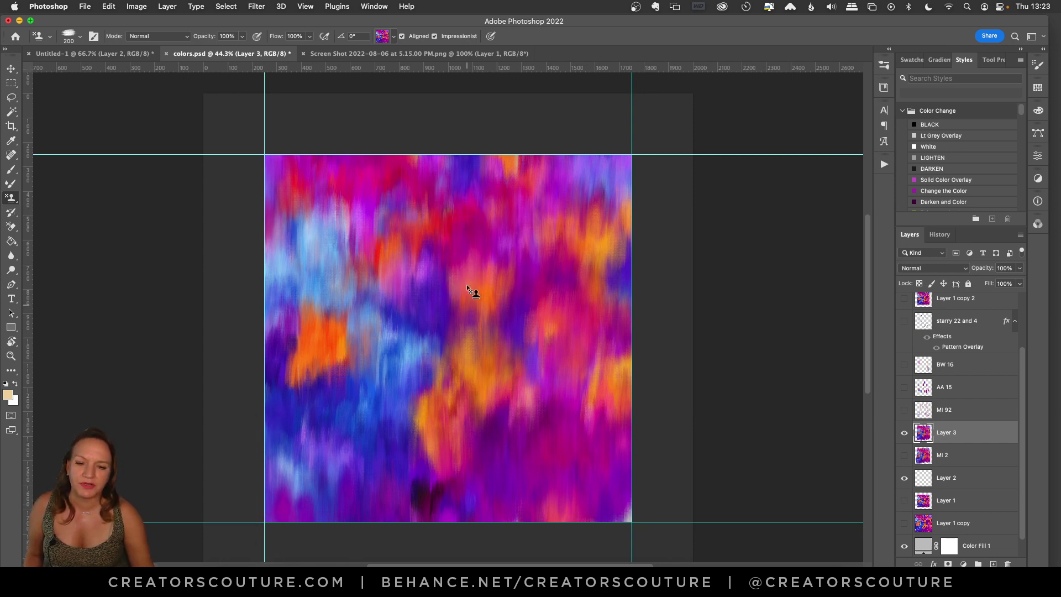
pyautogui.moveTo(483, 210)
pyautogui.mouseDown()
pyautogui.moveTo(485, 305)
pyautogui.moveTo(499, 166)
pyautogui.moveTo(498, 241)
pyautogui.moveTo(518, 151)
pyautogui.moveTo(530, 277)
pyautogui.moveTo(553, 192)
pyautogui.moveTo(556, 302)
pyautogui.moveTo(570, 252)
pyautogui.moveTo(574, 314)
pyautogui.moveTo(586, 316)
pyautogui.moveTo(620, 226)
pyautogui.moveTo(625, 325)
pyautogui.mouseUp()
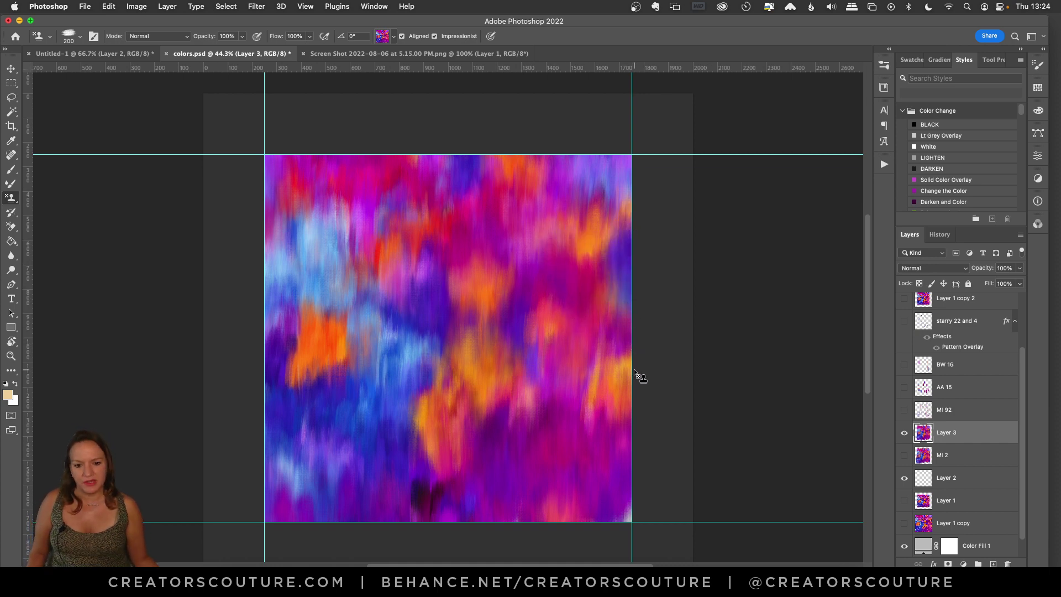
# - Compare the painting with and without Layer 1 copy 2, leaving it hidden
pyautogui.scroll(1, 1026, 363)
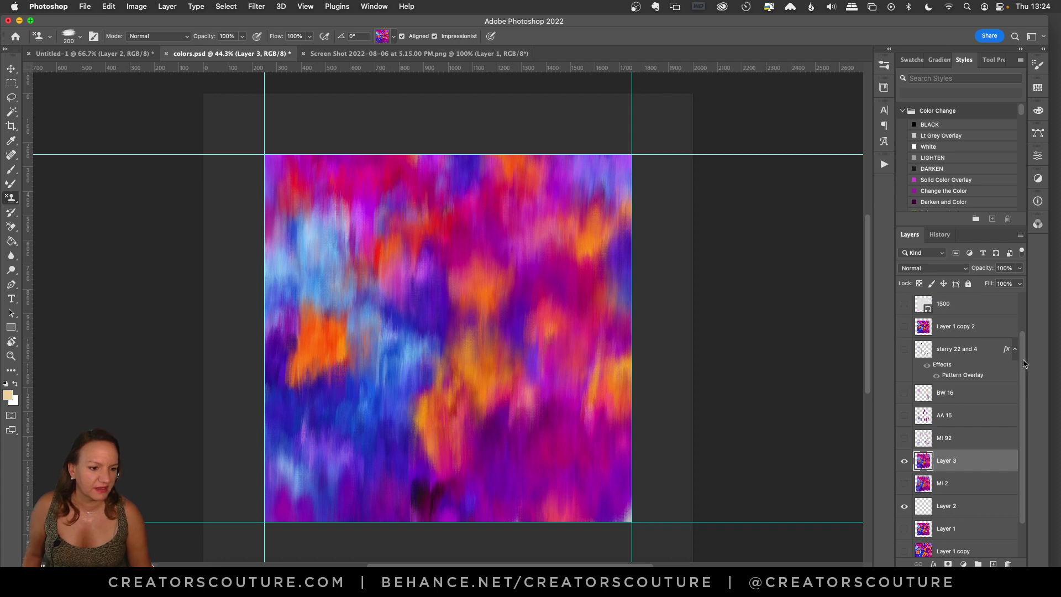
pyautogui.click(905, 327)
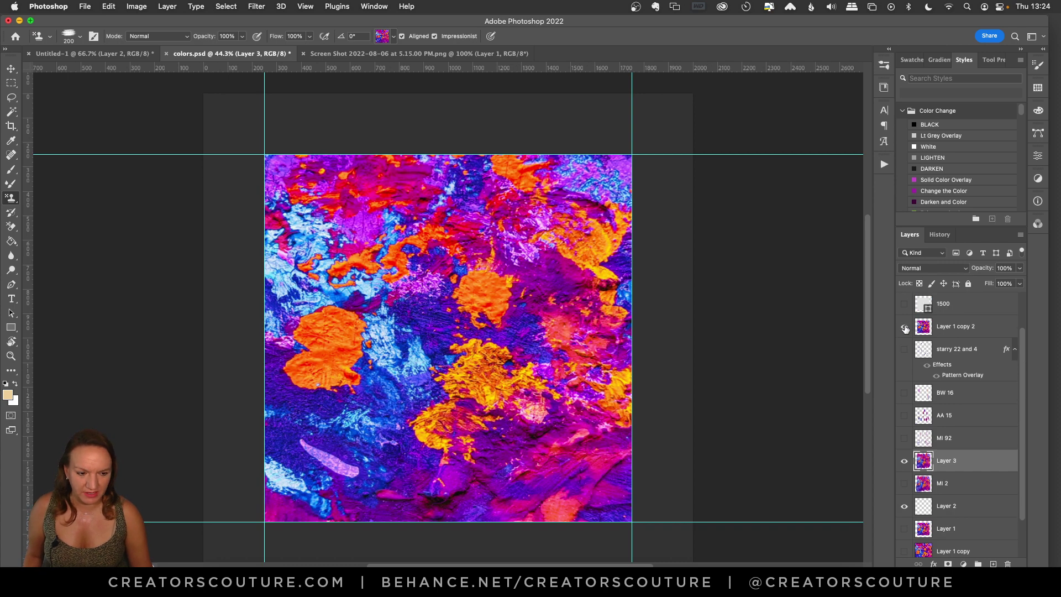
pyautogui.click(905, 327)
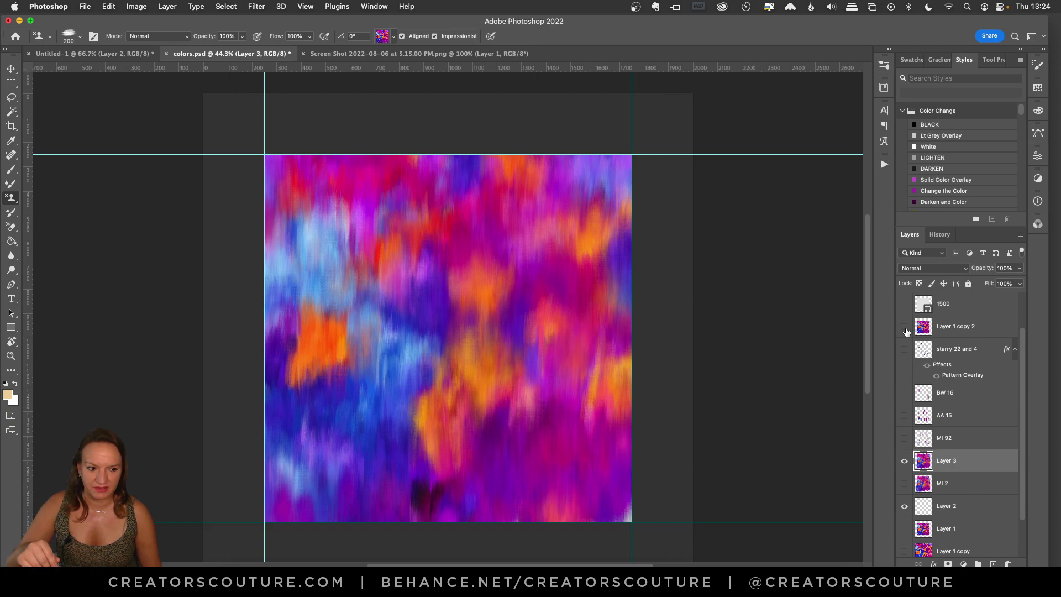
pyautogui.click(905, 328)
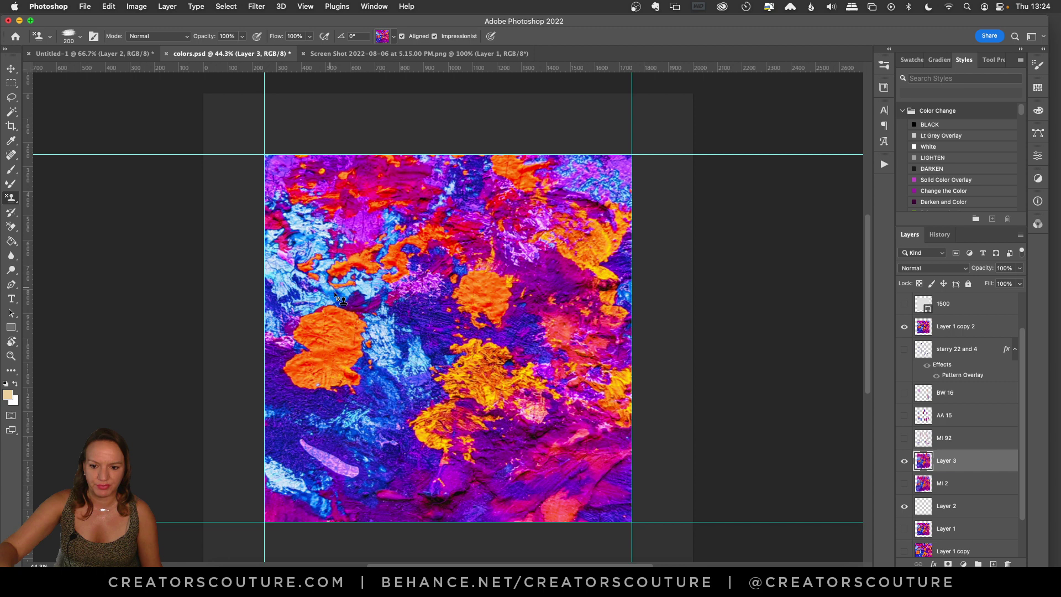
pyautogui.click(905, 327)
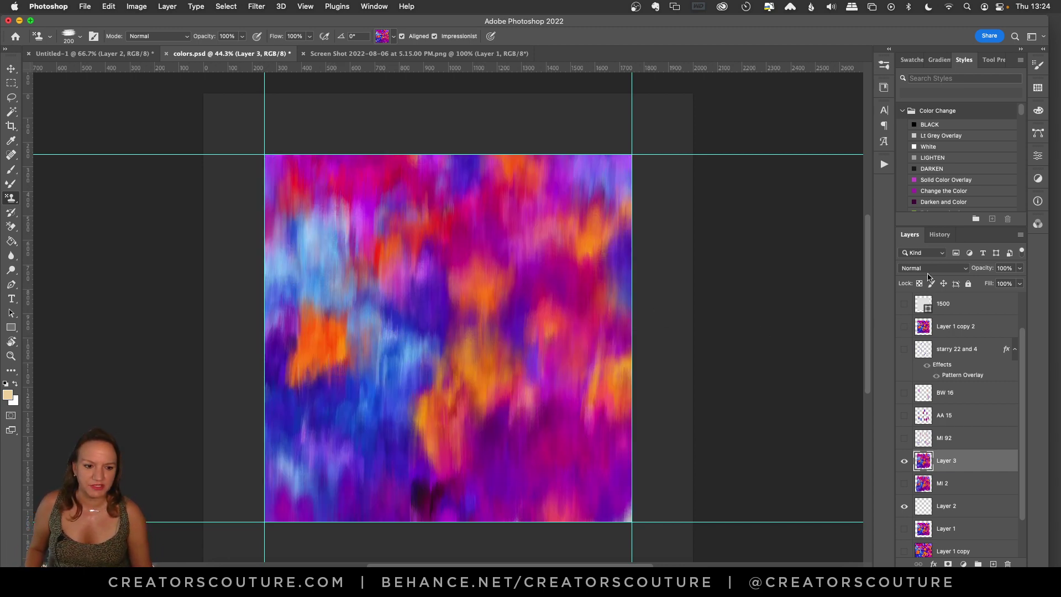
pyautogui.click(903, 328)
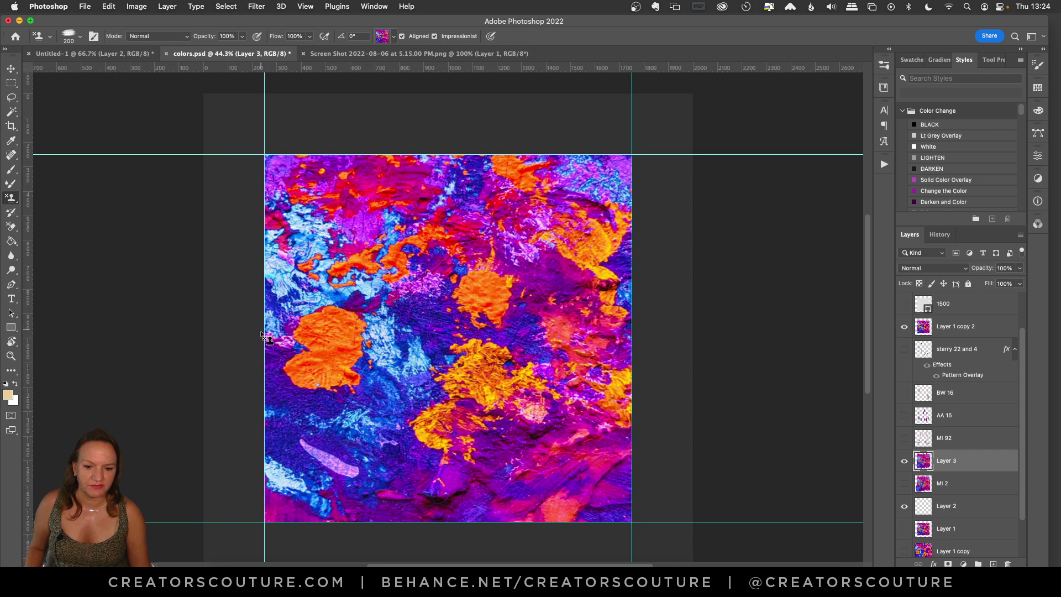
pyautogui.click(904, 327)
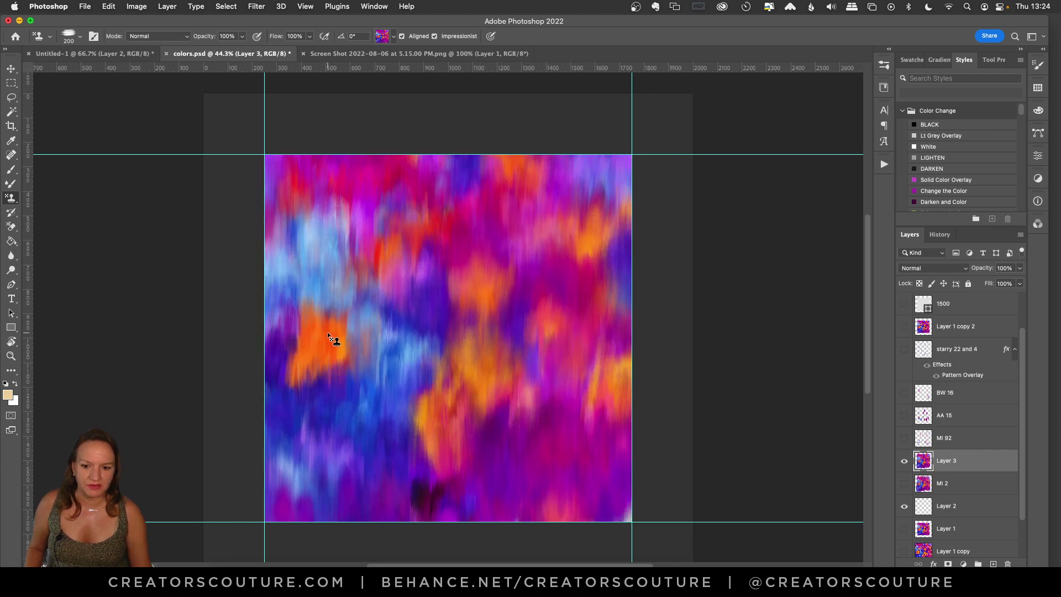
# - Extend the left orange patch and soften the dark bottom area, then recheck against Layer 1 copy 2
pyautogui.moveTo(327, 332)
pyautogui.mouseDown()
pyautogui.moveTo(335, 434)
pyautogui.moveTo(349, 315)
pyautogui.moveTo(337, 446)
pyautogui.moveTo(334, 380)
pyautogui.moveTo(351, 427)
pyautogui.moveTo(374, 308)
pyautogui.moveTo(355, 513)
pyautogui.mouseUp()
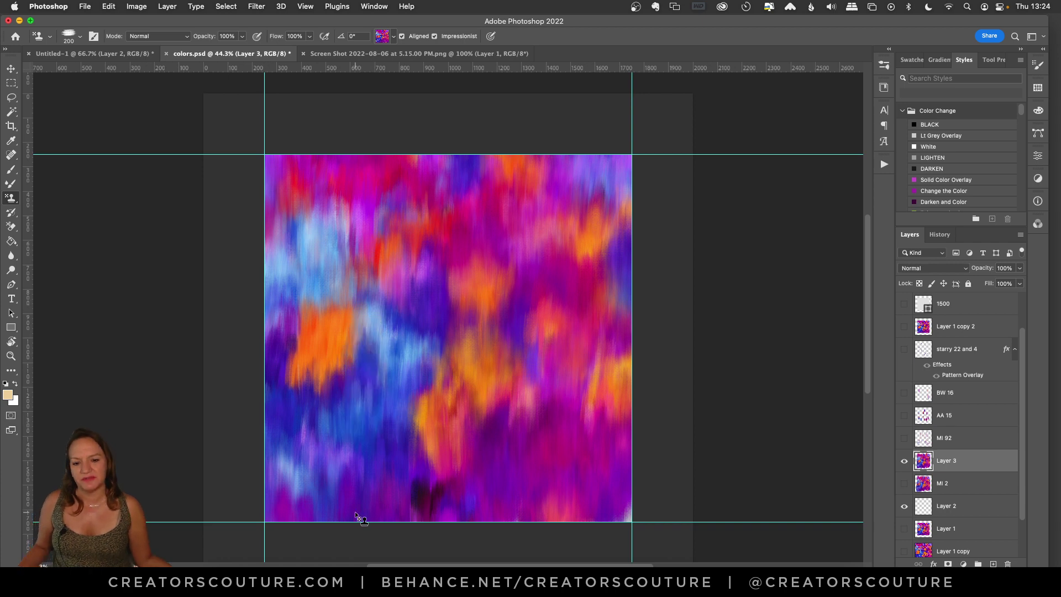
pyautogui.moveTo(450, 465)
pyautogui.mouseDown()
pyautogui.moveTo(421, 503)
pyautogui.moveTo(423, 541)
pyautogui.moveTo(432, 468)
pyautogui.moveTo(443, 537)
pyautogui.moveTo(457, 471)
pyautogui.moveTo(438, 536)
pyautogui.moveTo(446, 501)
pyautogui.moveTo(444, 529)
pyautogui.mouseUp()
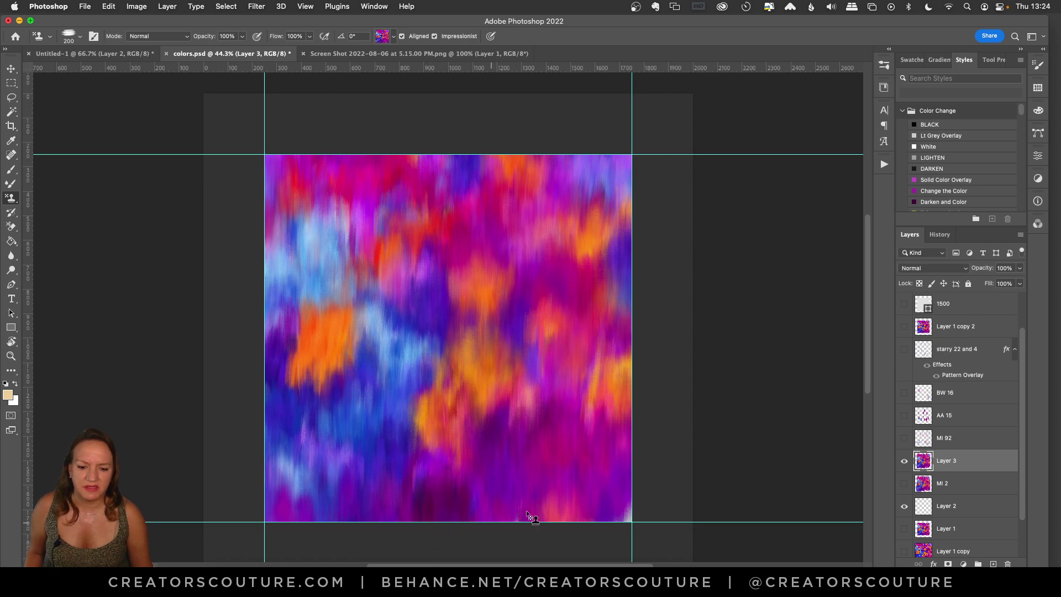
pyautogui.click(906, 327)
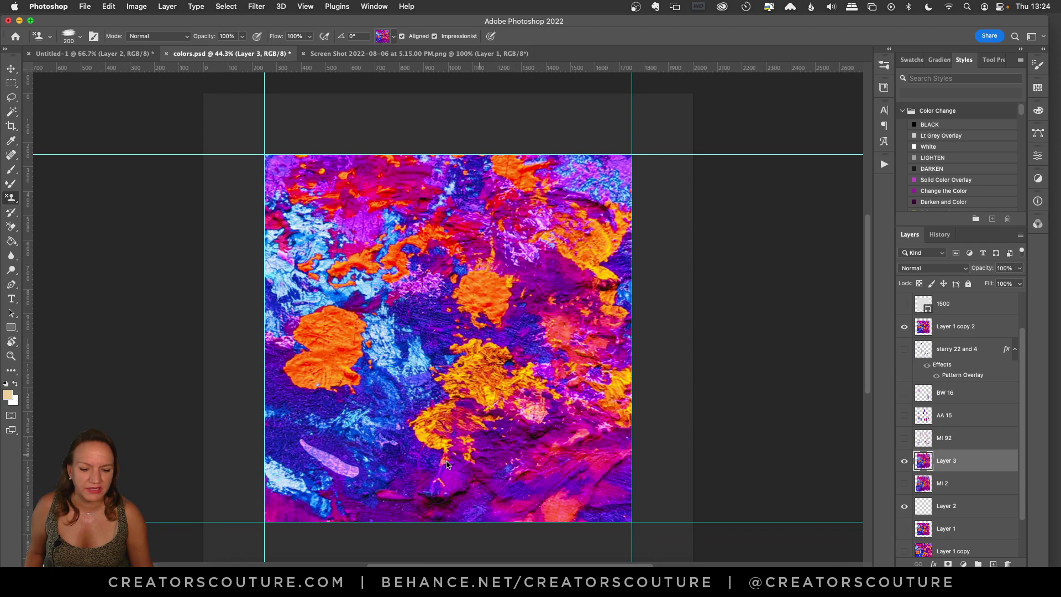
pyautogui.click(907, 327)
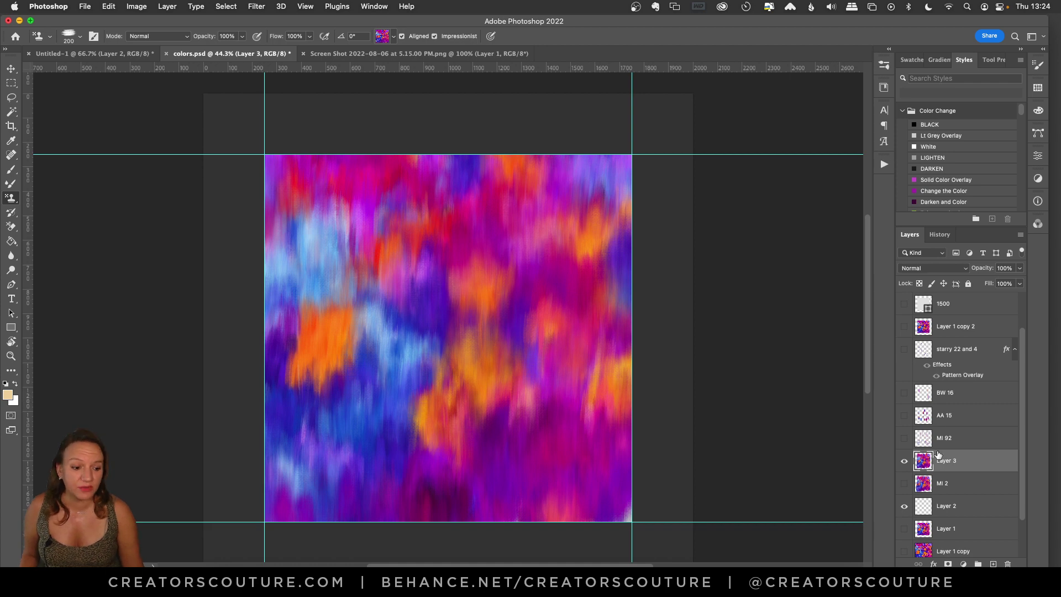
# - Check the MI 92 dash-mark layer, then hide it again
pyautogui.click(905, 439)
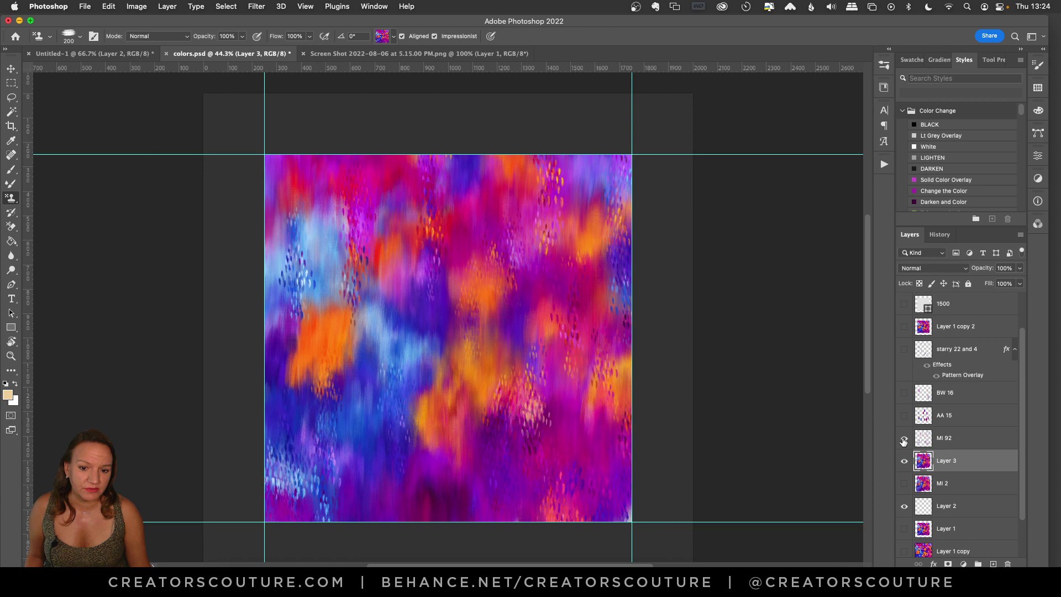
pyautogui.click(904, 440)
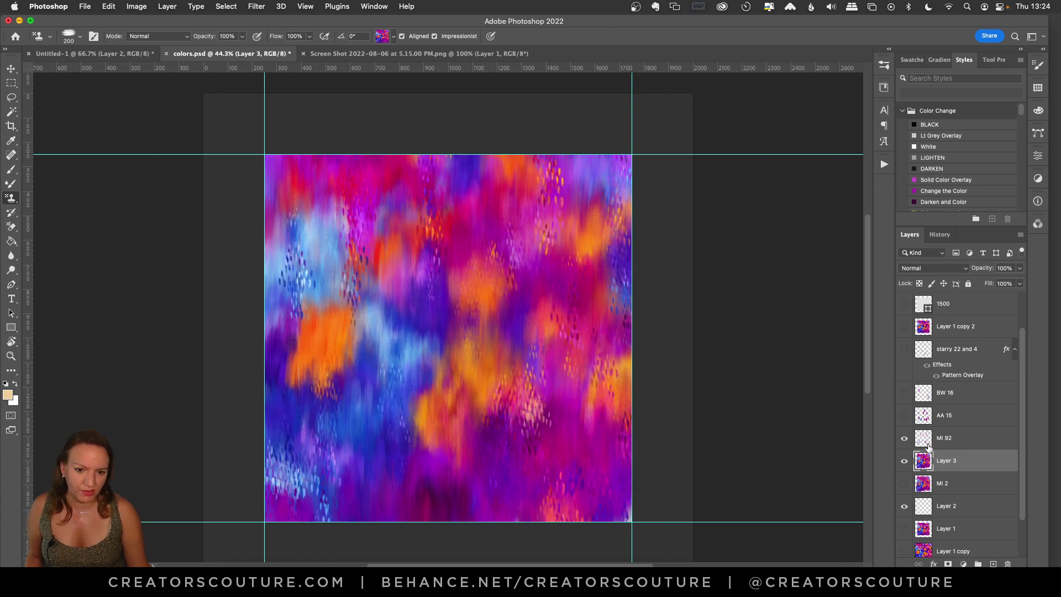
pyautogui.click(900, 439)
# - Zoom the canvas view to 50% and return to the Clone Stamp tool
pyautogui.click(10, 357)
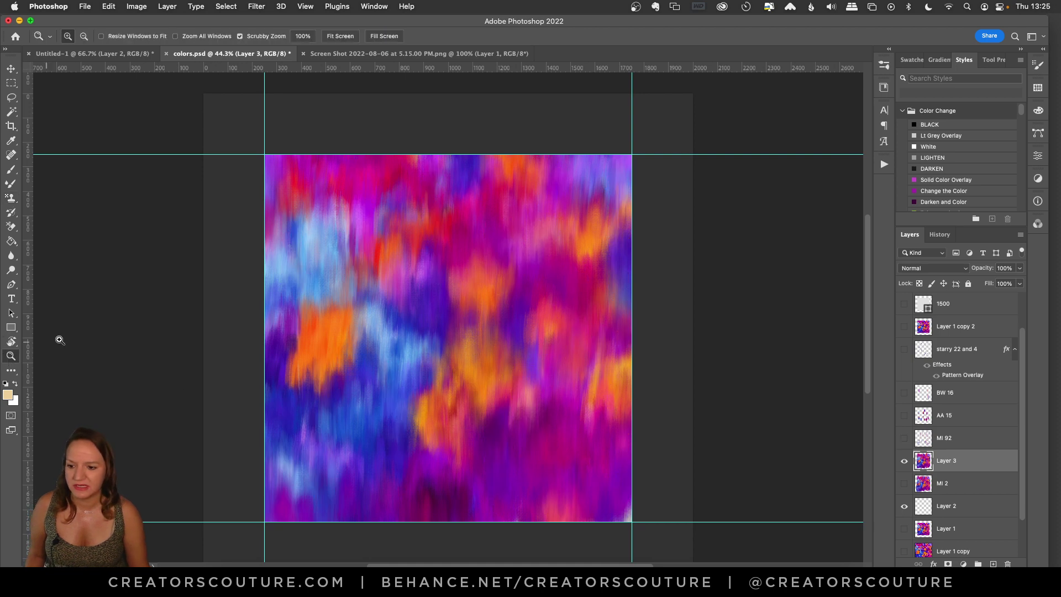
pyautogui.click(472, 390)
pyautogui.scroll(-3, 746, 289)
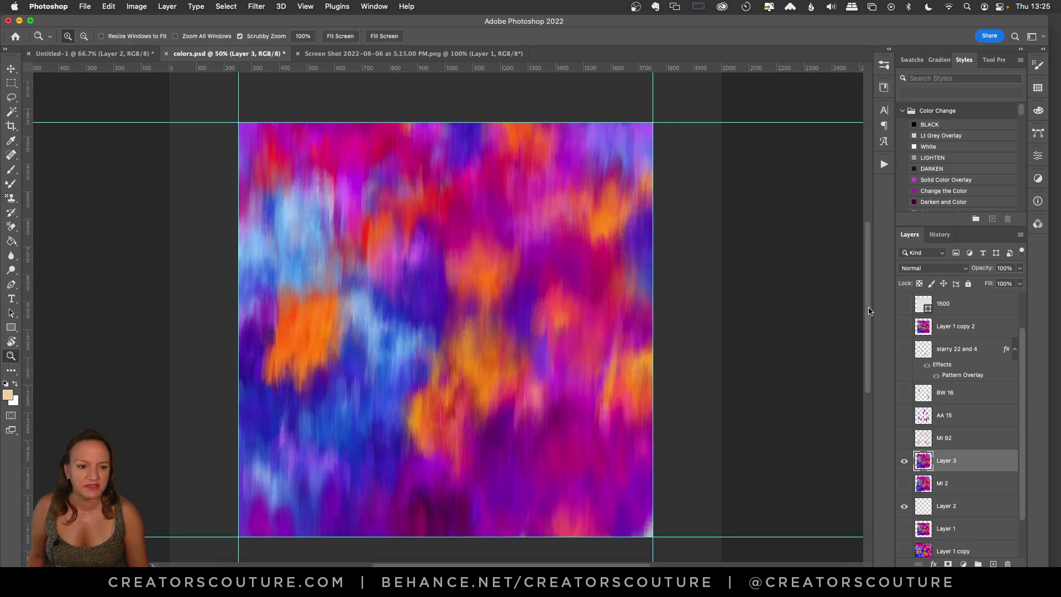
pyautogui.click(10, 198)
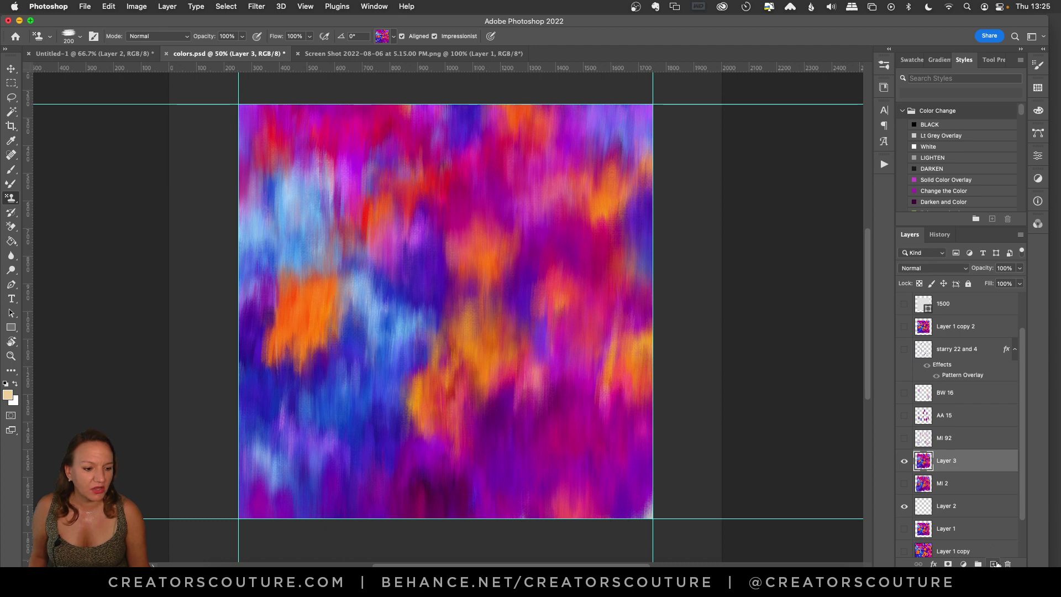
# - Add an empty Layer 4 and pick impressionist brush 92 at 155 px
pyautogui.click(994, 563)
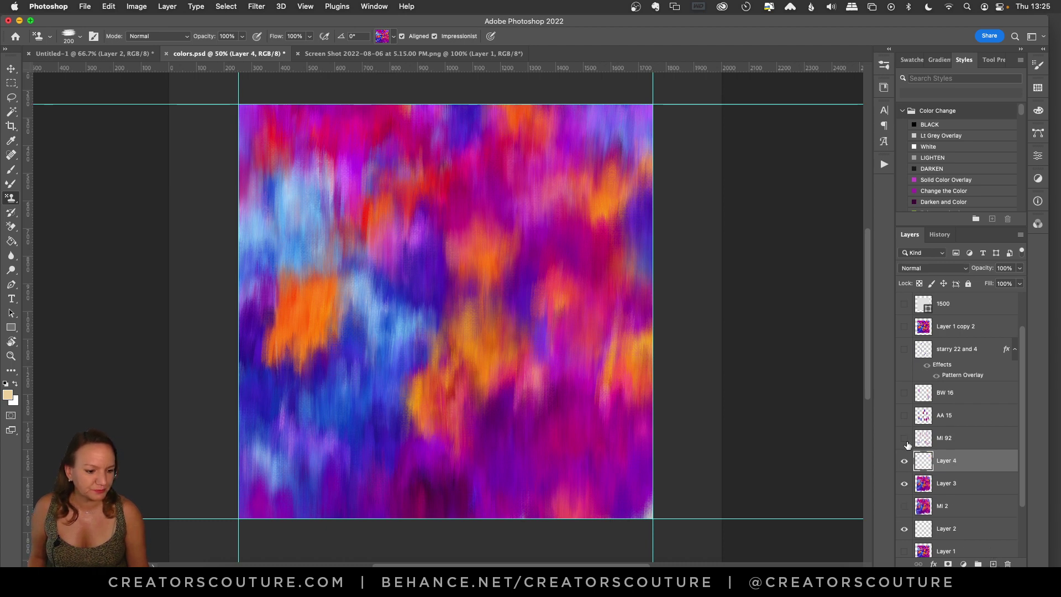
pyautogui.click(885, 66)
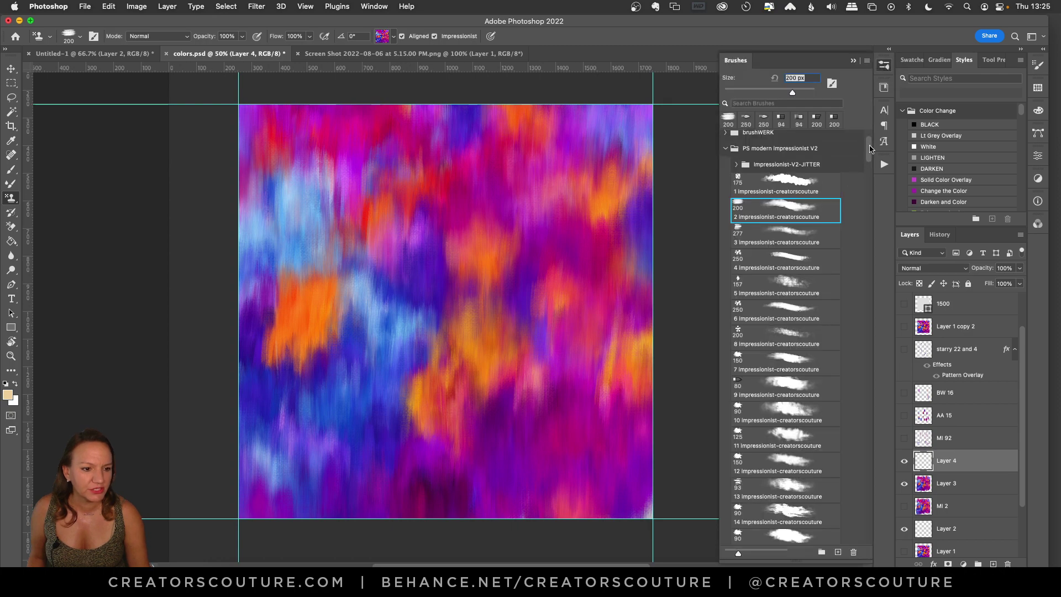
pyautogui.moveTo(871, 148); pyautogui.dragTo(844, 242)
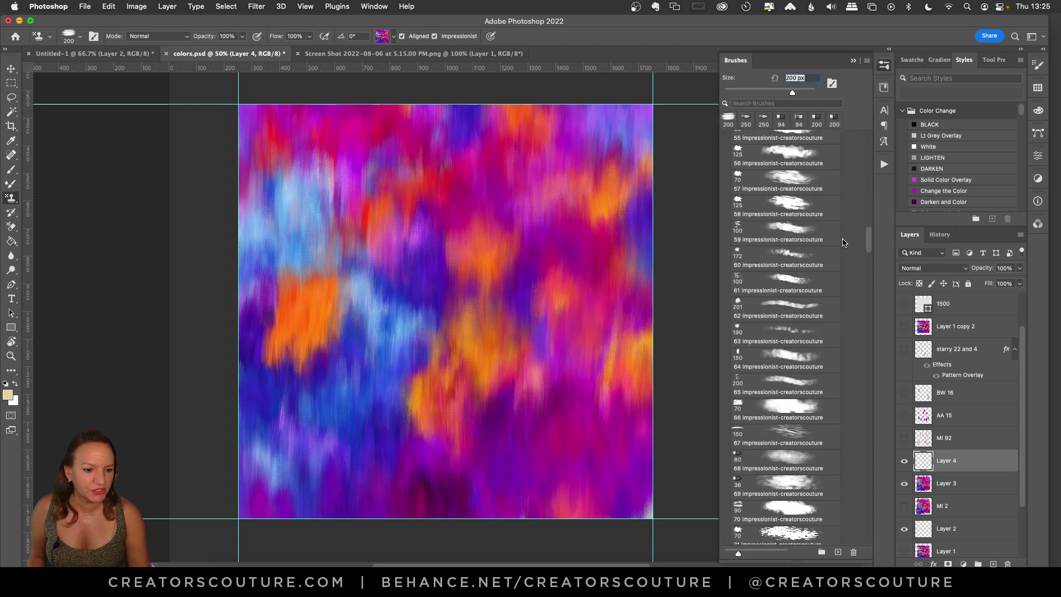
pyautogui.scroll(-15, 844, 243)
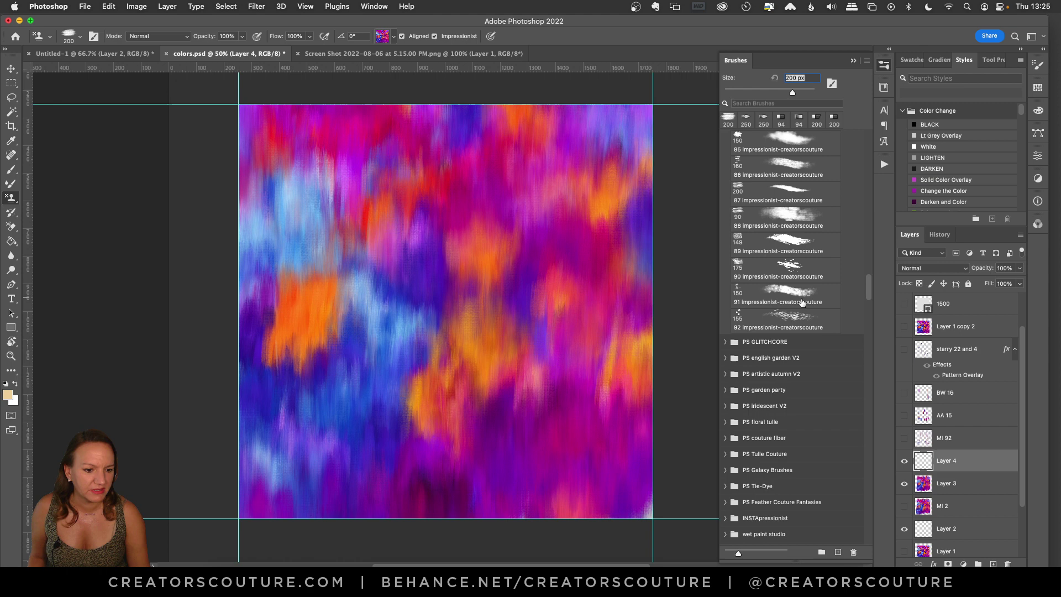
pyautogui.click(796, 311)
pyautogui.click(884, 65)
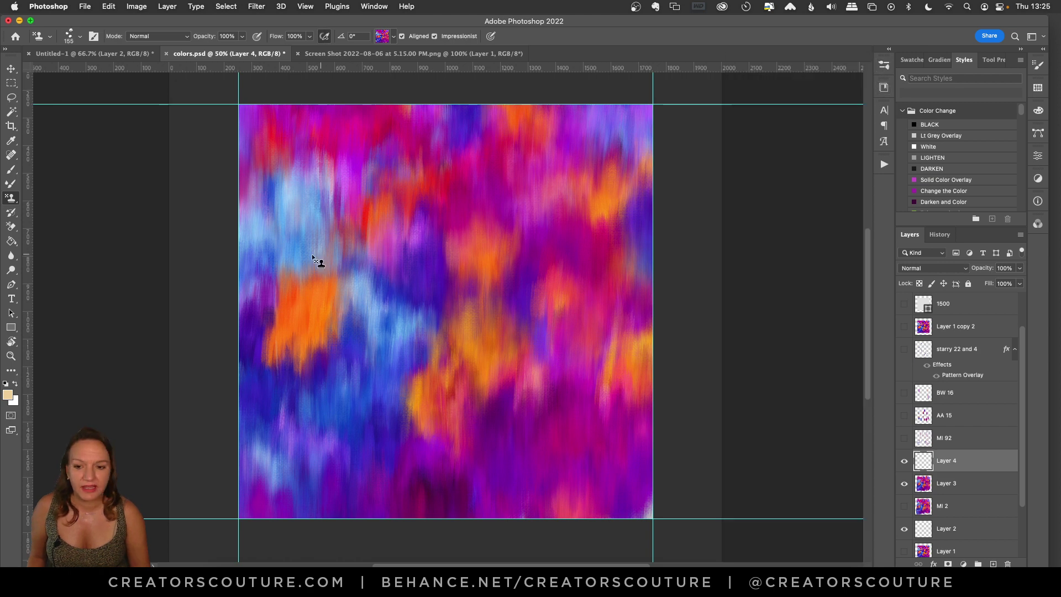
# - Stamp dab clusters across the upper left, lower left, centre and upper middle
pyautogui.click(282, 278)
pyautogui.click(269, 205)
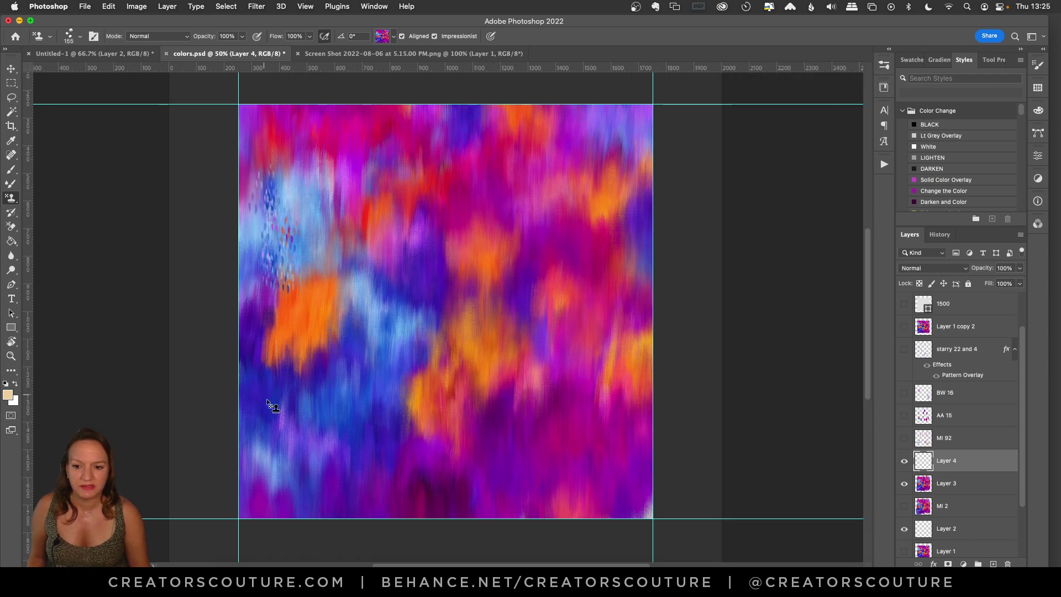
pyautogui.click(295, 470)
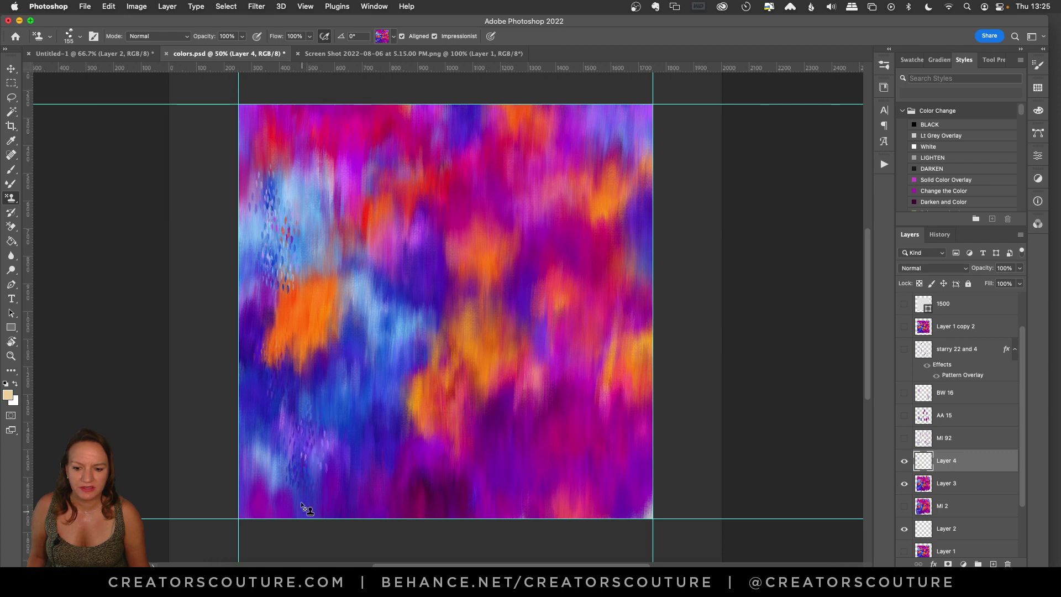
pyautogui.click(329, 145)
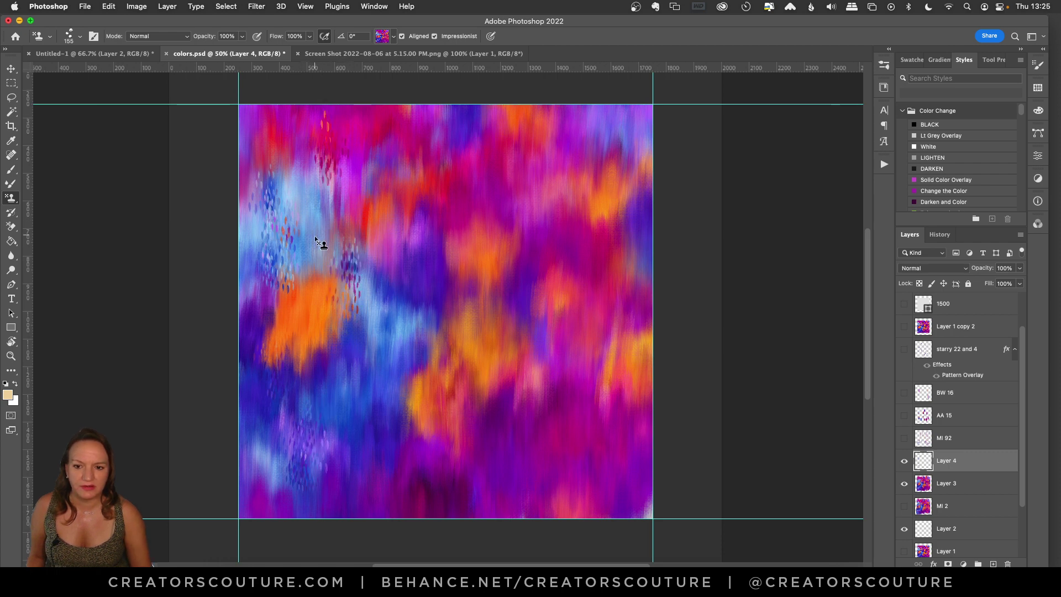
pyautogui.click(412, 230)
pyautogui.click(413, 399)
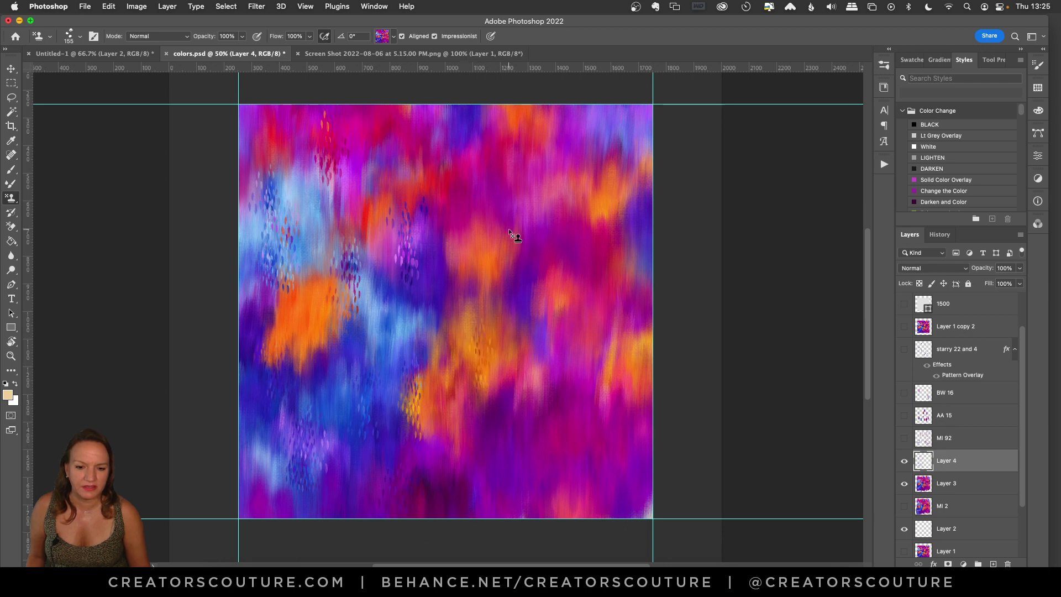
pyautogui.click(465, 181)
# - Stamp dotted marks down the centre, the right side, the top-left edge and the lower-left area
pyautogui.moveTo(503, 187); pyautogui.dragTo(517, 213)
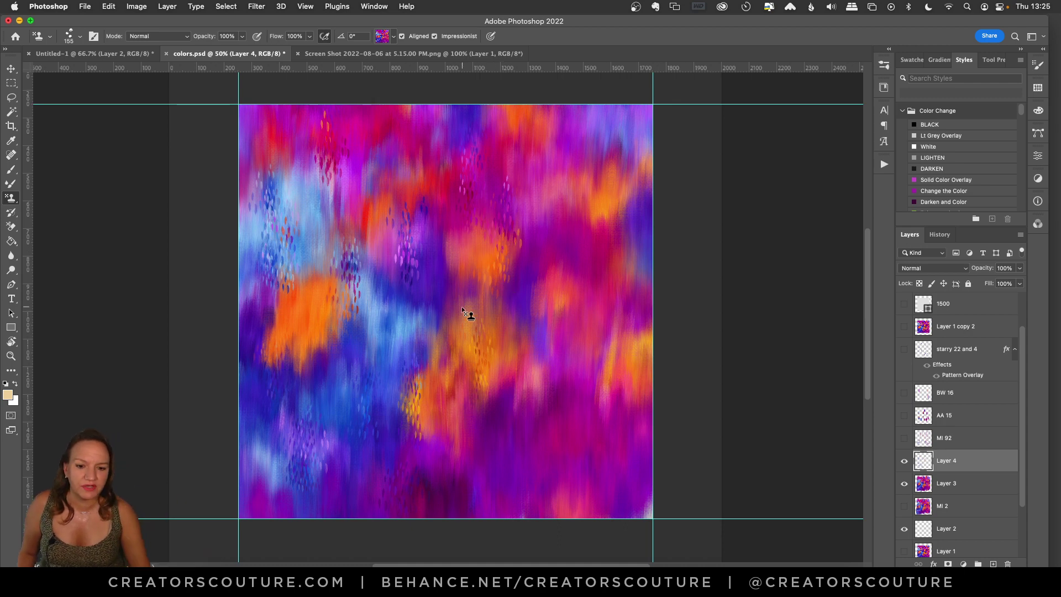
pyautogui.moveTo(534, 106); pyautogui.dragTo(534, 153)
pyautogui.moveTo(617, 175); pyautogui.dragTo(617, 238)
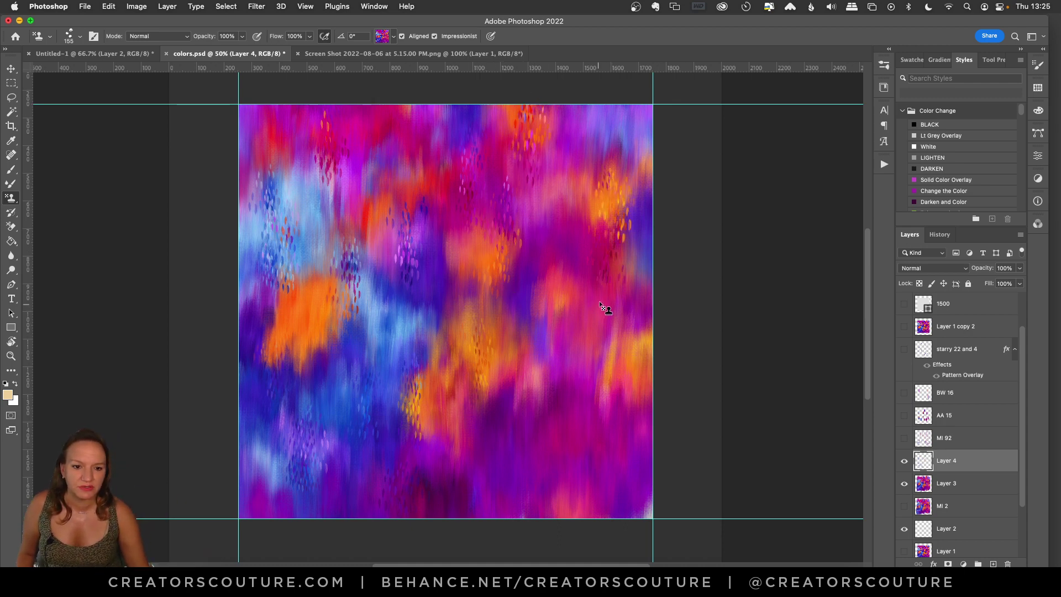
pyautogui.moveTo(604, 284); pyautogui.dragTo(603, 353)
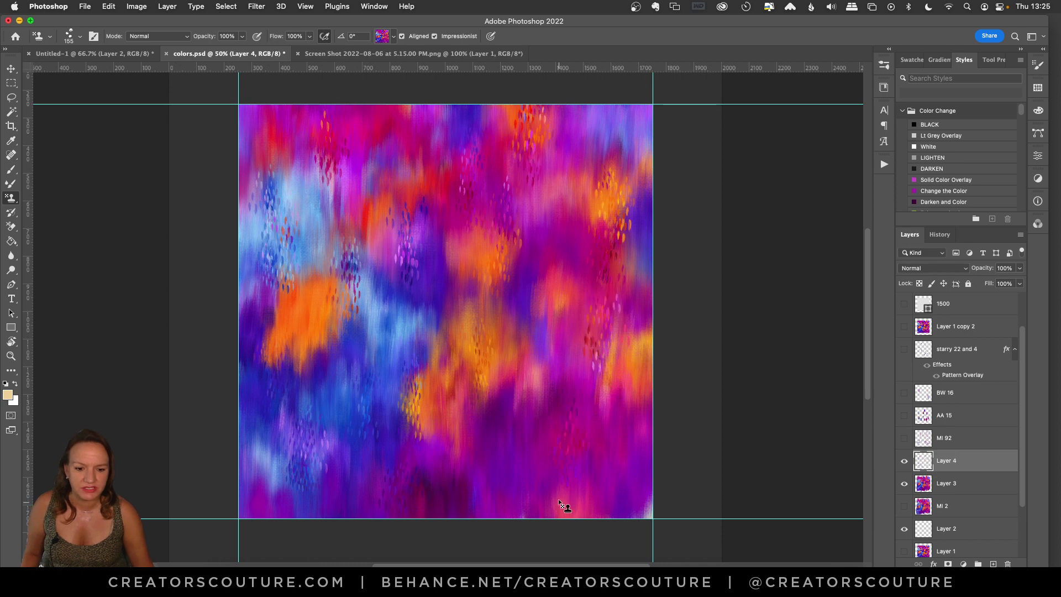
pyautogui.moveTo(458, 423); pyautogui.dragTo(458, 460)
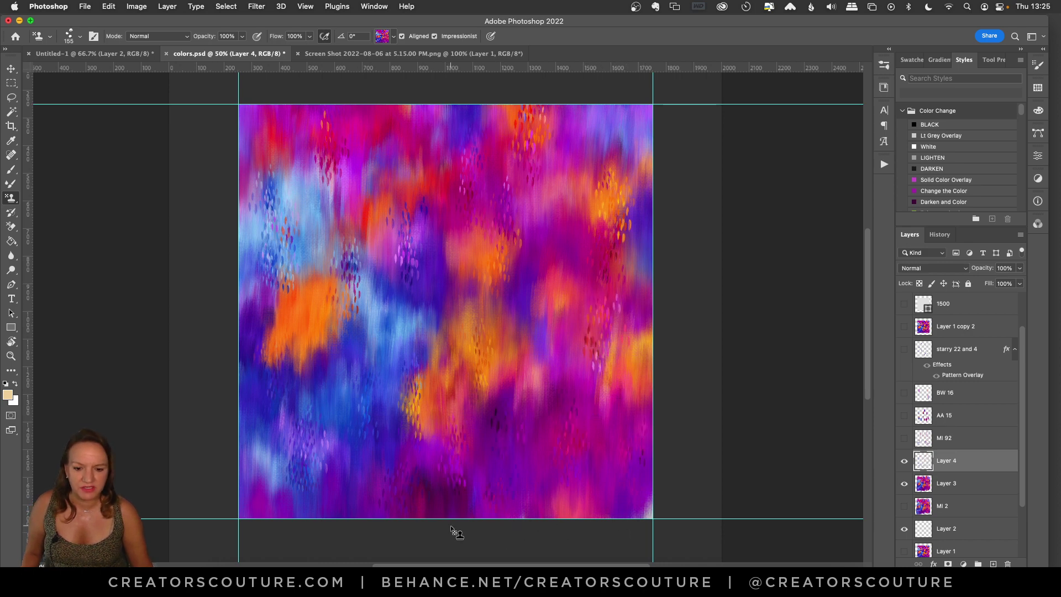
pyautogui.moveTo(254, 136); pyautogui.dragTo(244, 162)
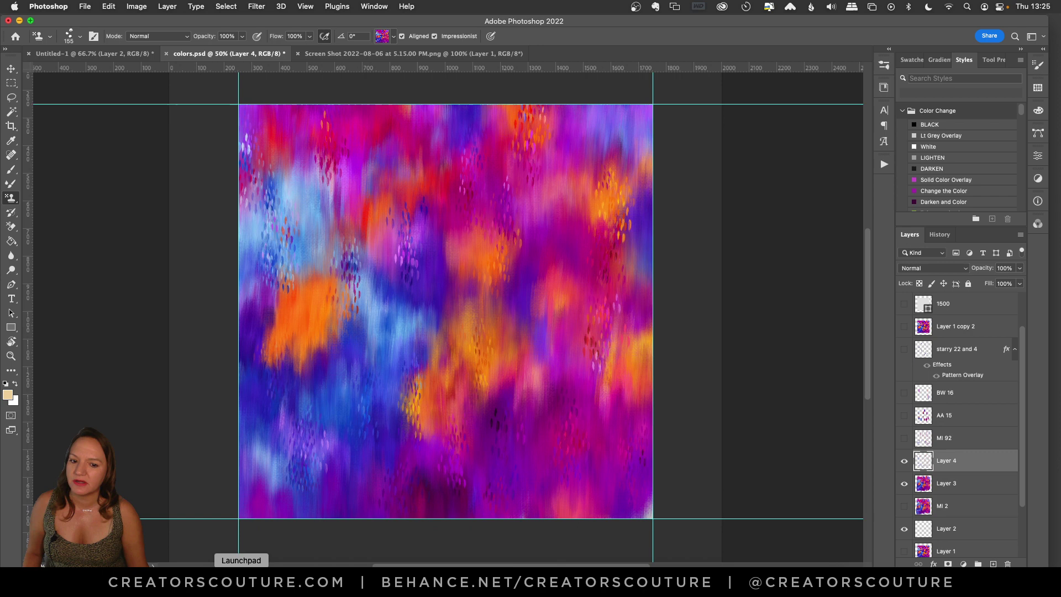
pyautogui.moveTo(281, 497)
pyautogui.mouseDown()
pyautogui.moveTo(263, 414)
pyautogui.moveTo(266, 494)
pyautogui.mouseUp()
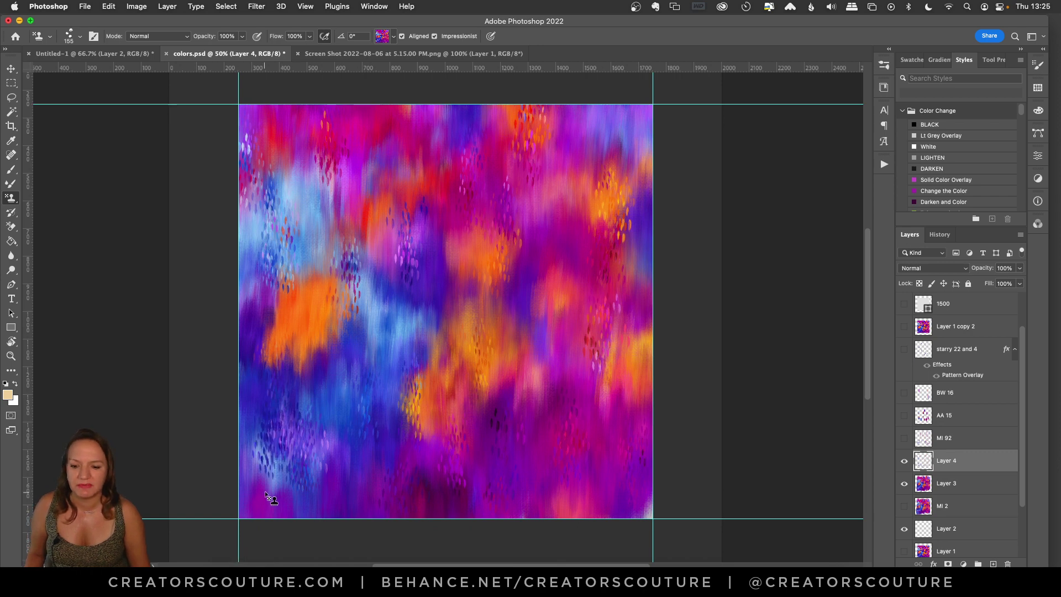
pyautogui.moveTo(631, 142); pyautogui.dragTo(619, 268)
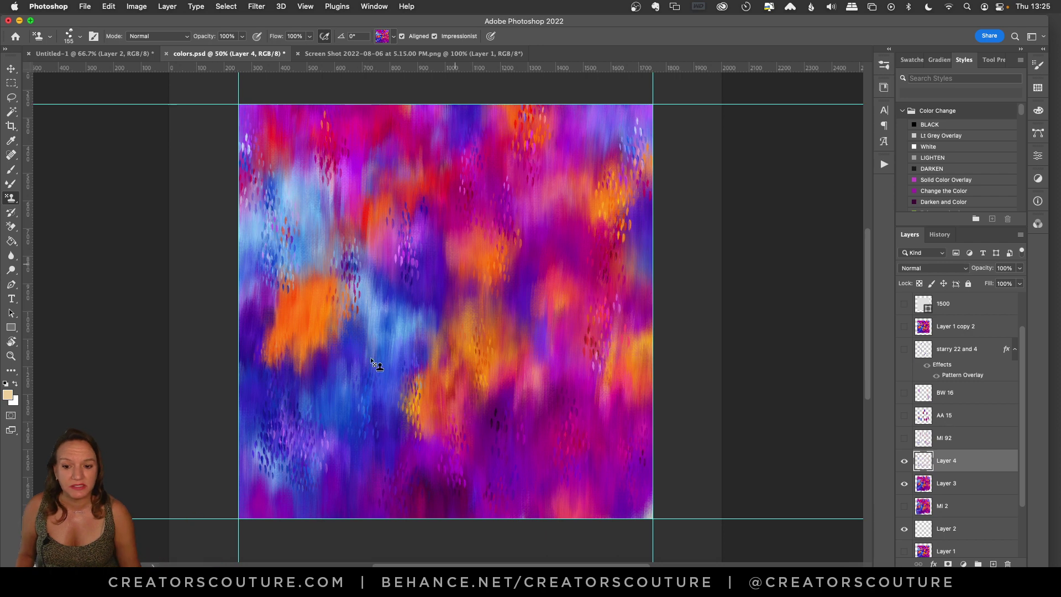
pyautogui.click(338, 272)
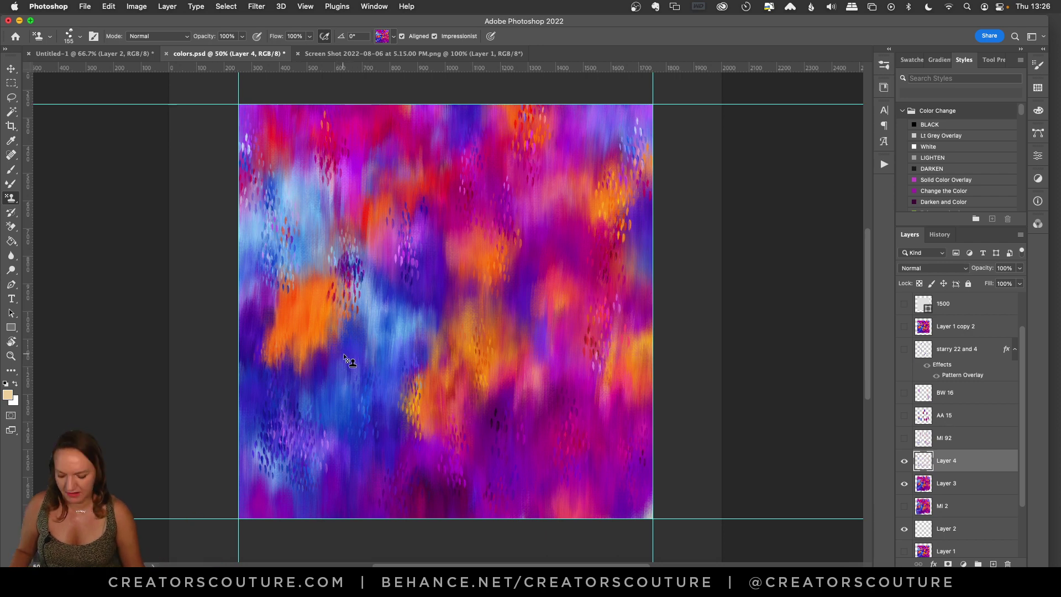
pyautogui.click(269, 338)
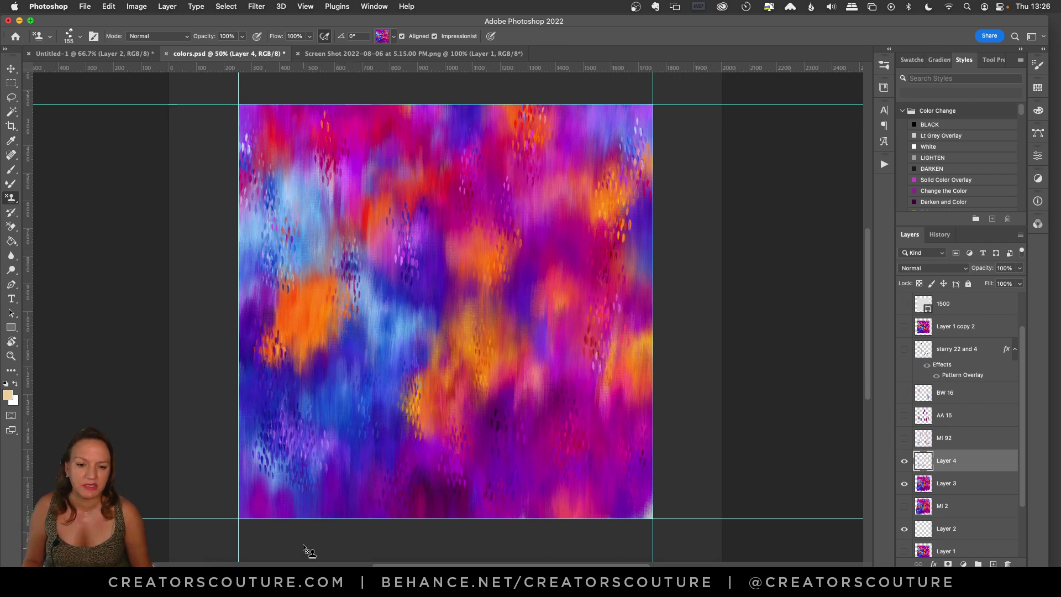
# - Undo the last four stamp strokes
pyautogui.press('super+z')
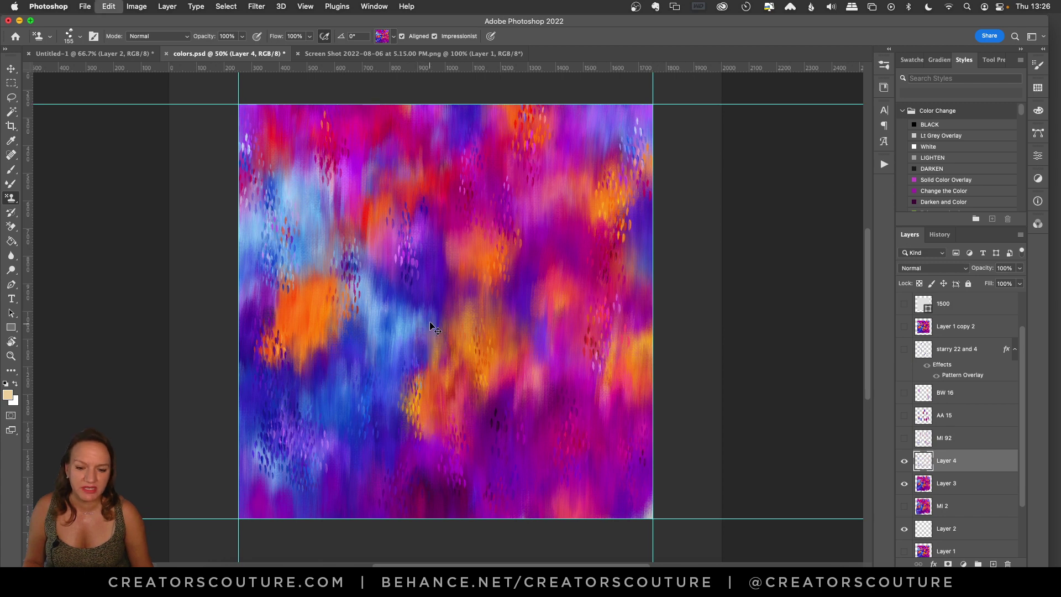
pyautogui.press('super+z')
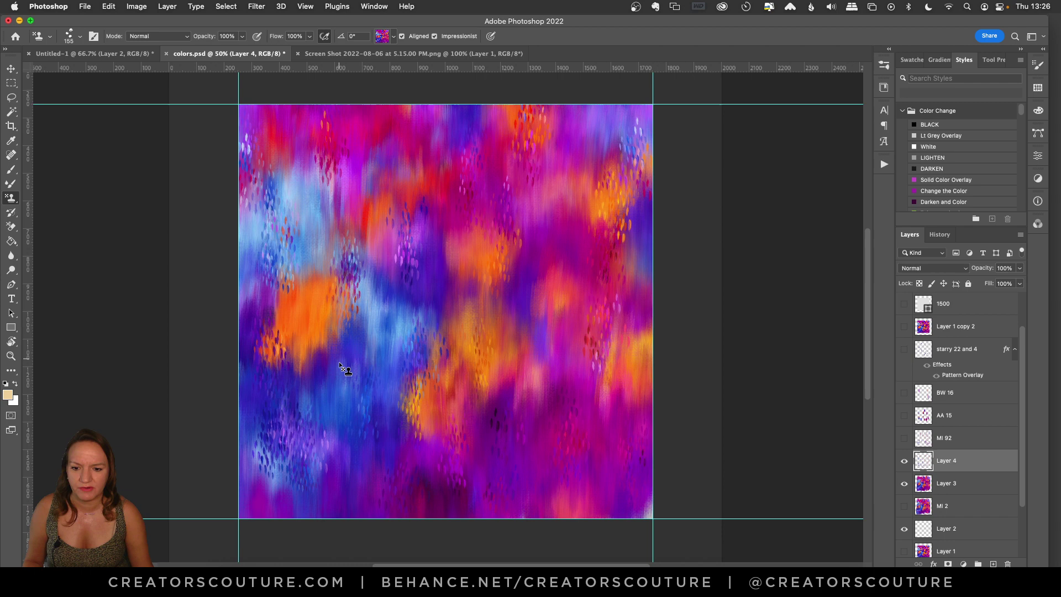
pyautogui.press('super+z')
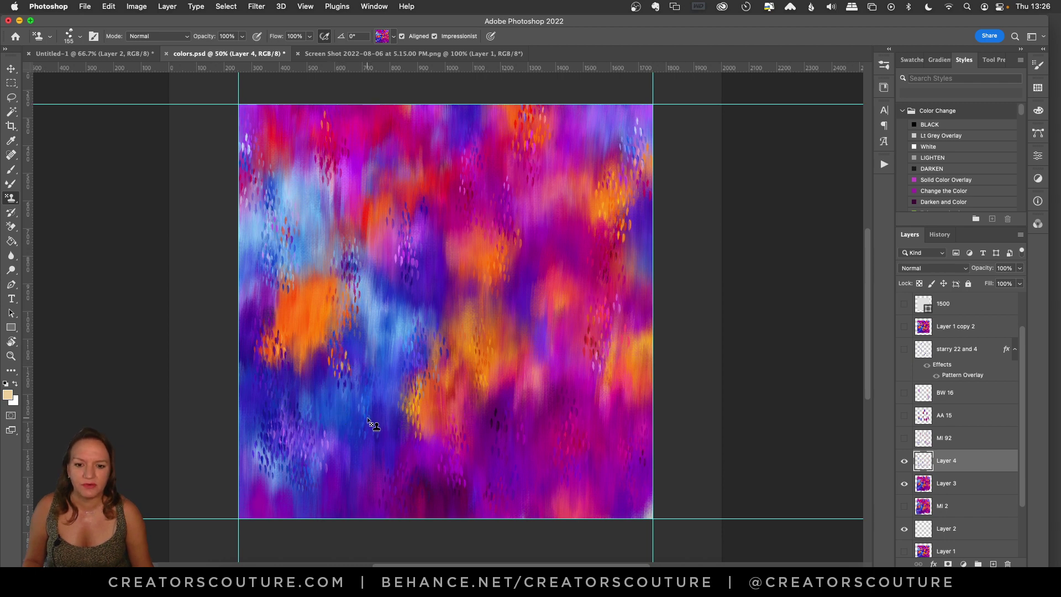
pyautogui.press('super+z')
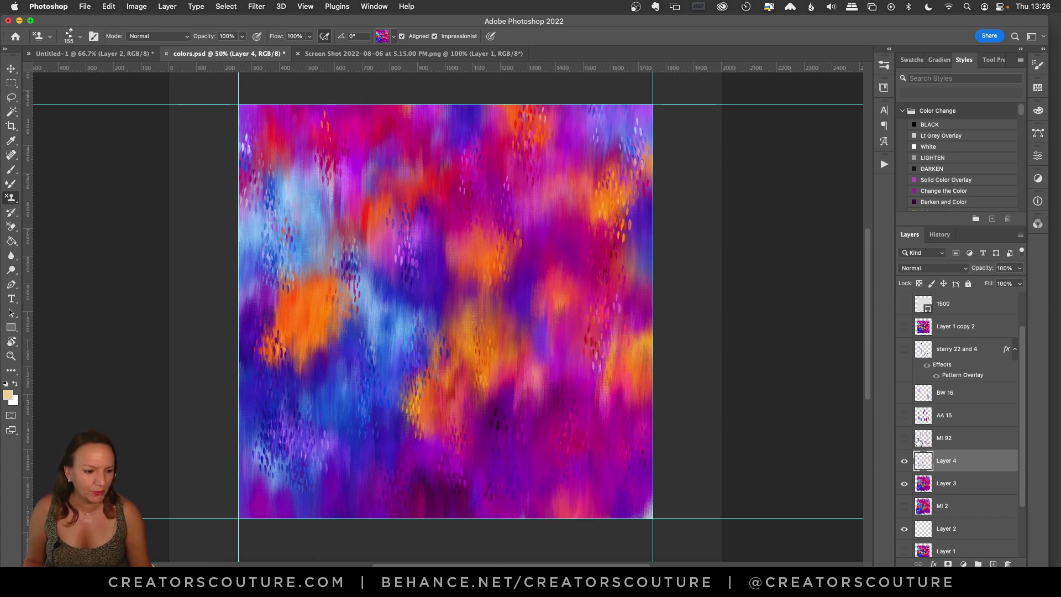
# - Compare the painting with and without AA 15, leaving that layer hidden
pyautogui.click(905, 415)
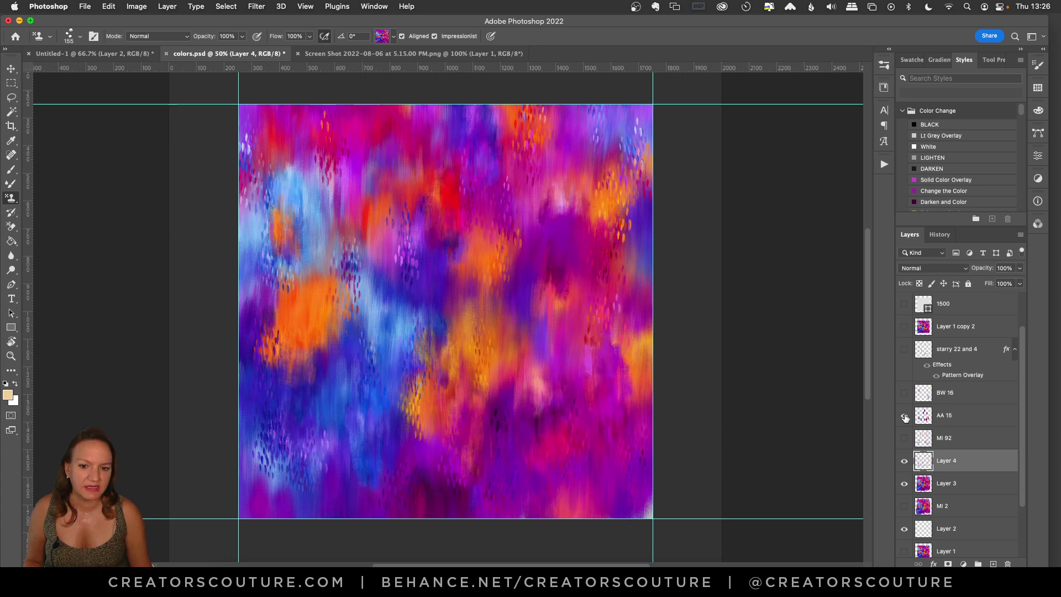
pyautogui.click(905, 416)
pyautogui.click(905, 416)
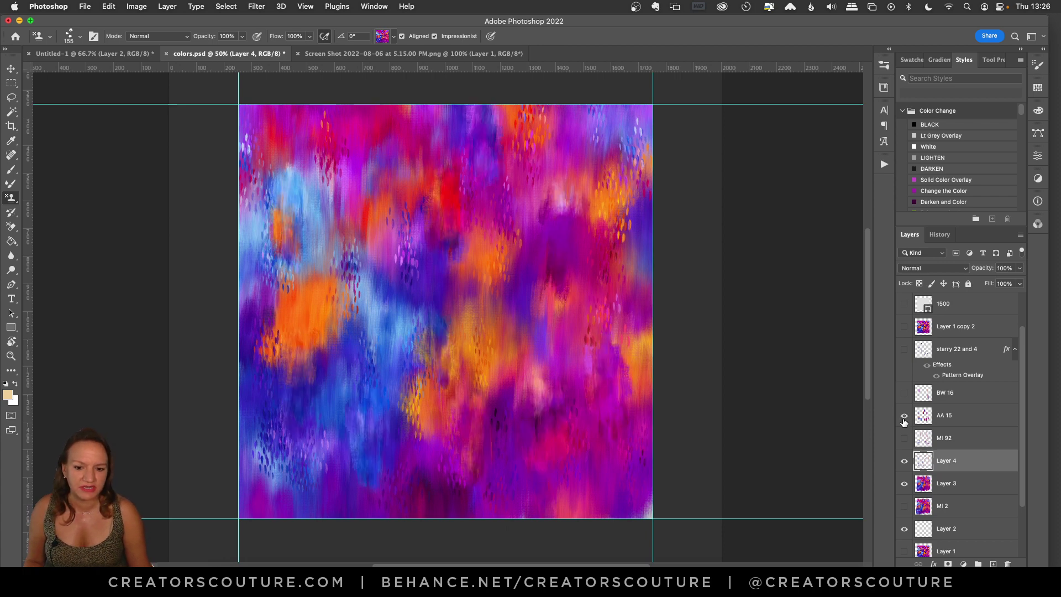
pyautogui.click(904, 417)
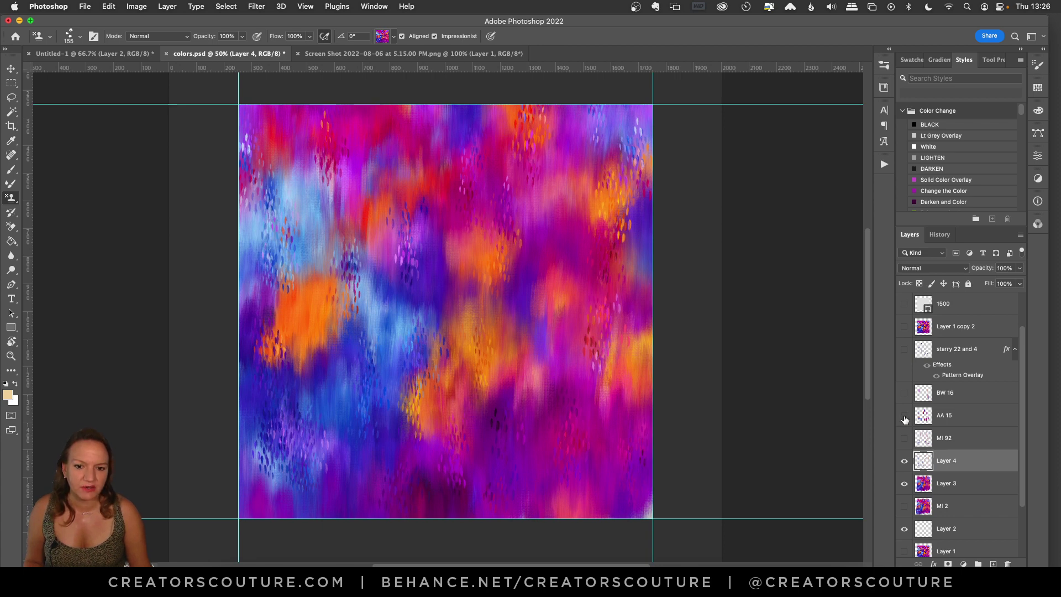
pyautogui.click(905, 416)
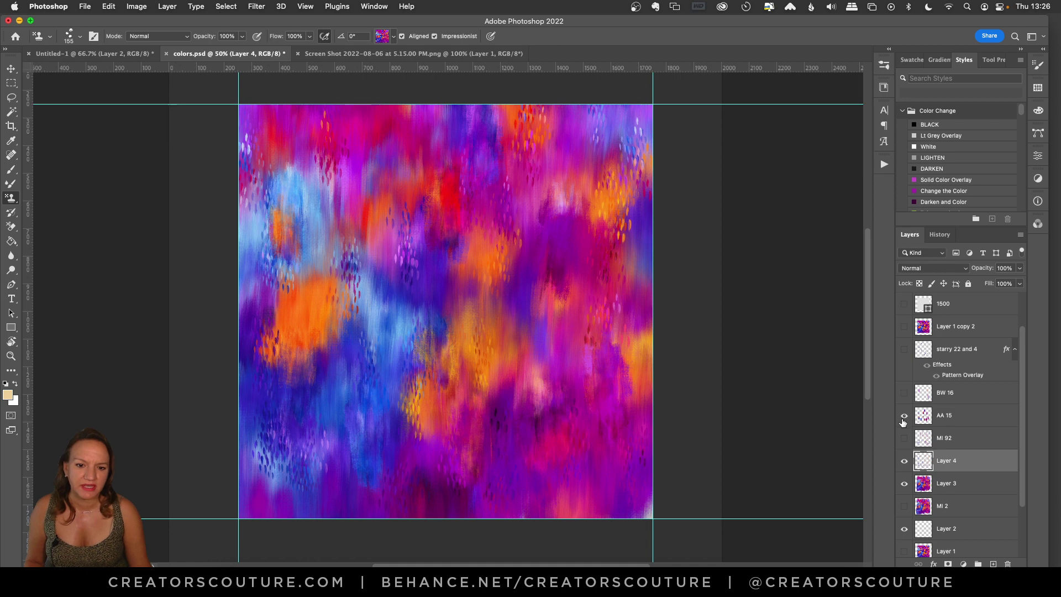
pyautogui.click(904, 417)
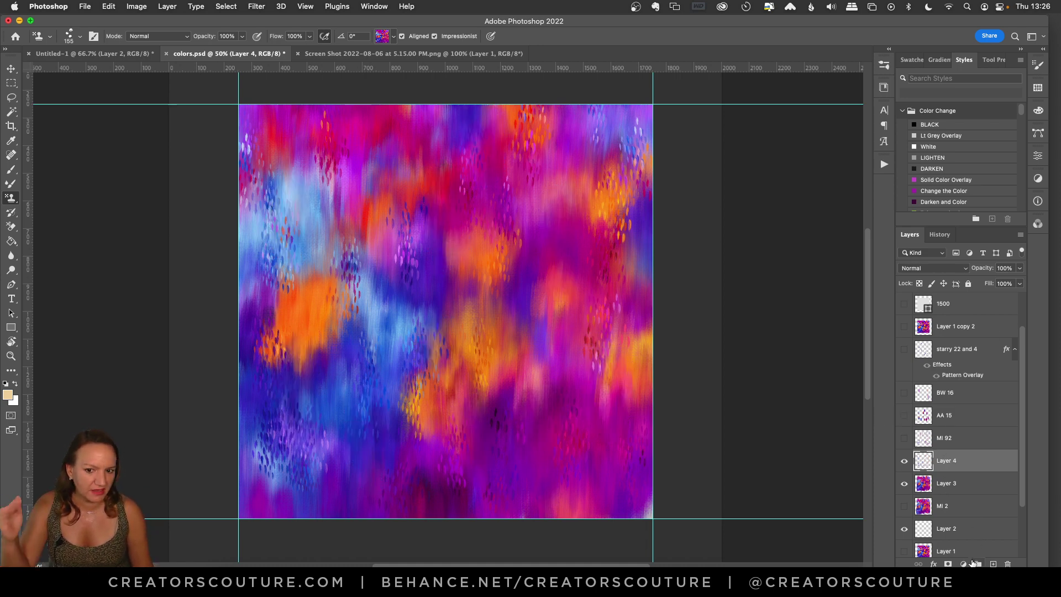
# - Add Layer 5 and choose the 15 artistic-creatorscouture brush (170 px) from PS artistic autumn V2
pyautogui.click(993, 564)
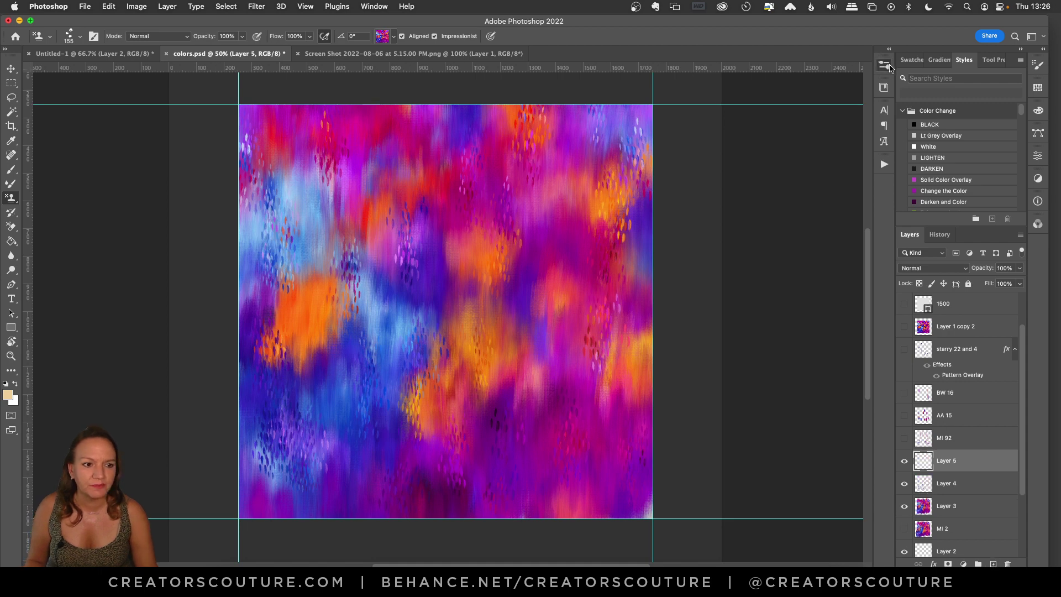
pyautogui.click(884, 64)
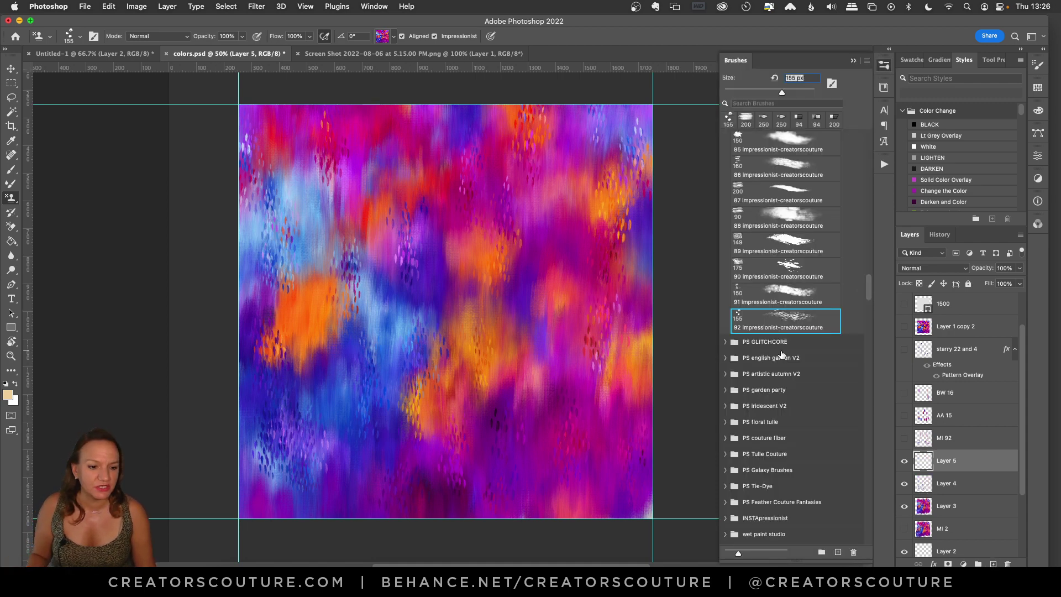
pyautogui.click(725, 374)
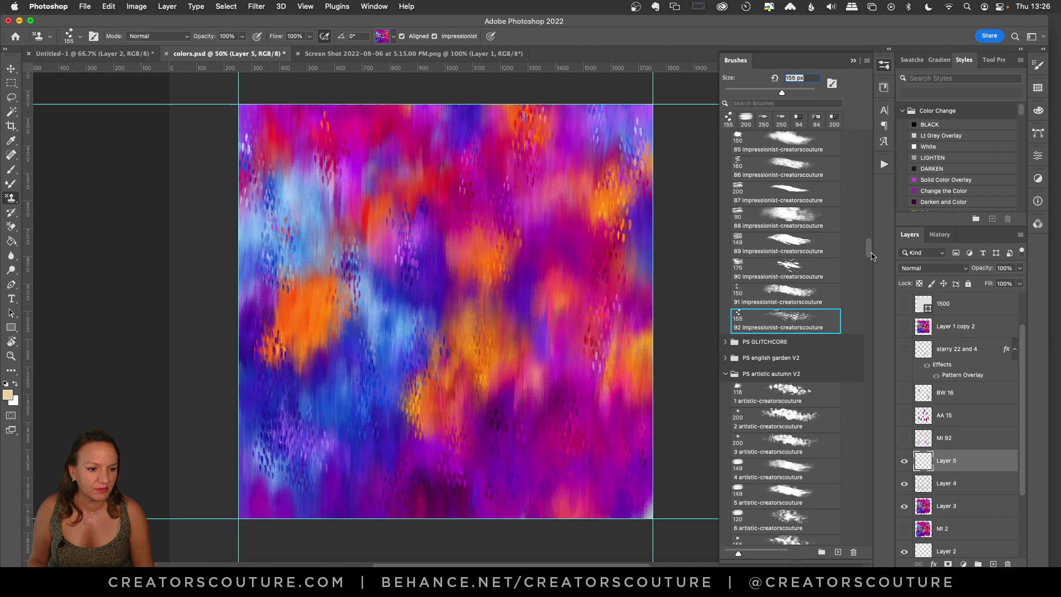
pyautogui.moveTo(871, 256); pyautogui.dragTo(863, 283)
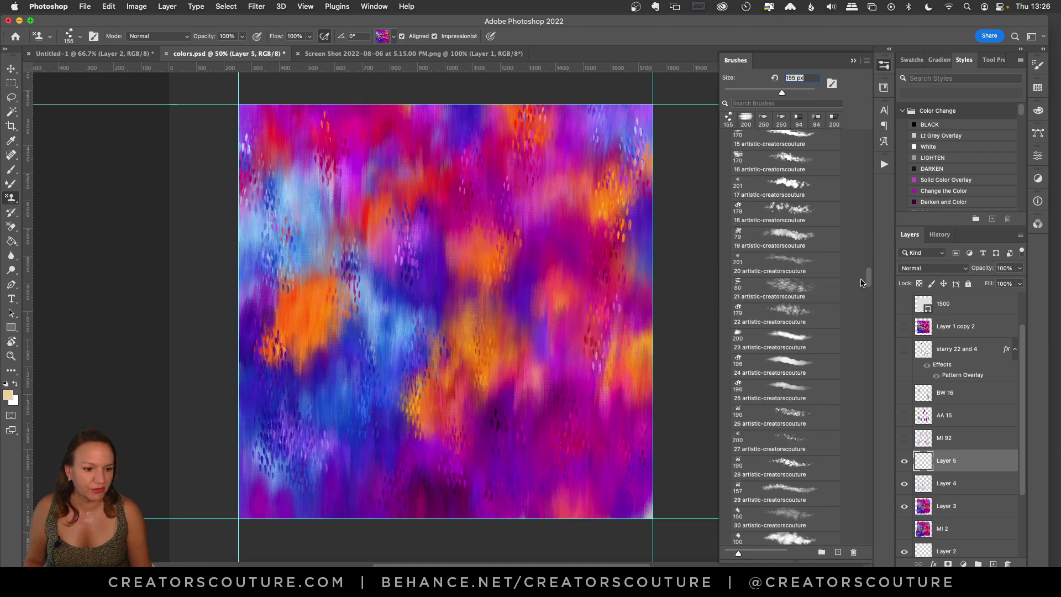
pyautogui.scroll(3, 857, 279)
pyautogui.click(785, 198)
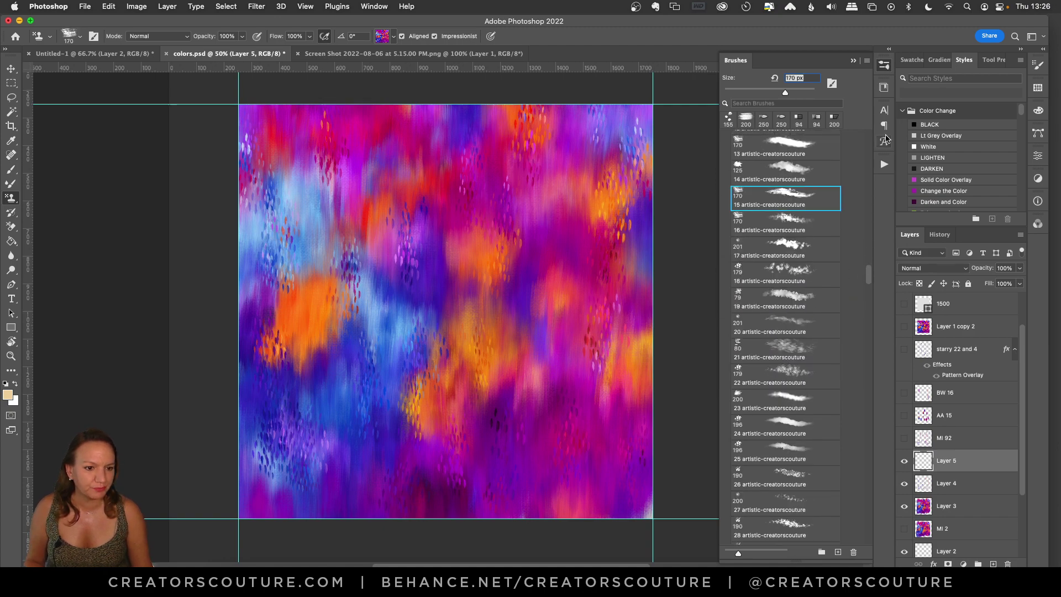
pyautogui.click(886, 66)
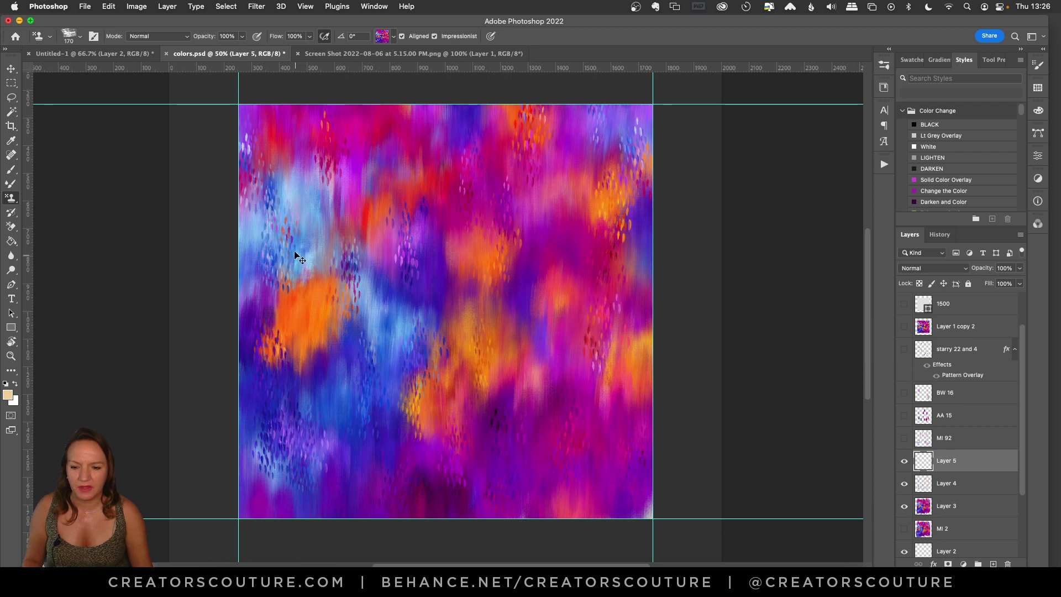
# - Stamp lighter patches in the upper left, top and right, redoing the lower-middle stroke
pyautogui.moveTo(295, 199); pyautogui.dragTo(297, 155)
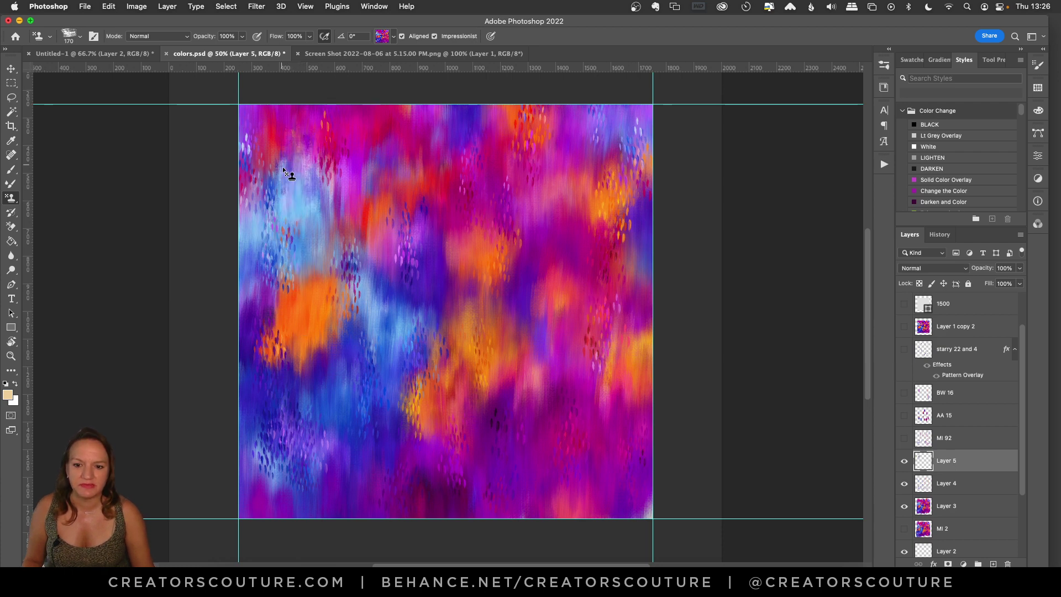
pyautogui.press('super+z')
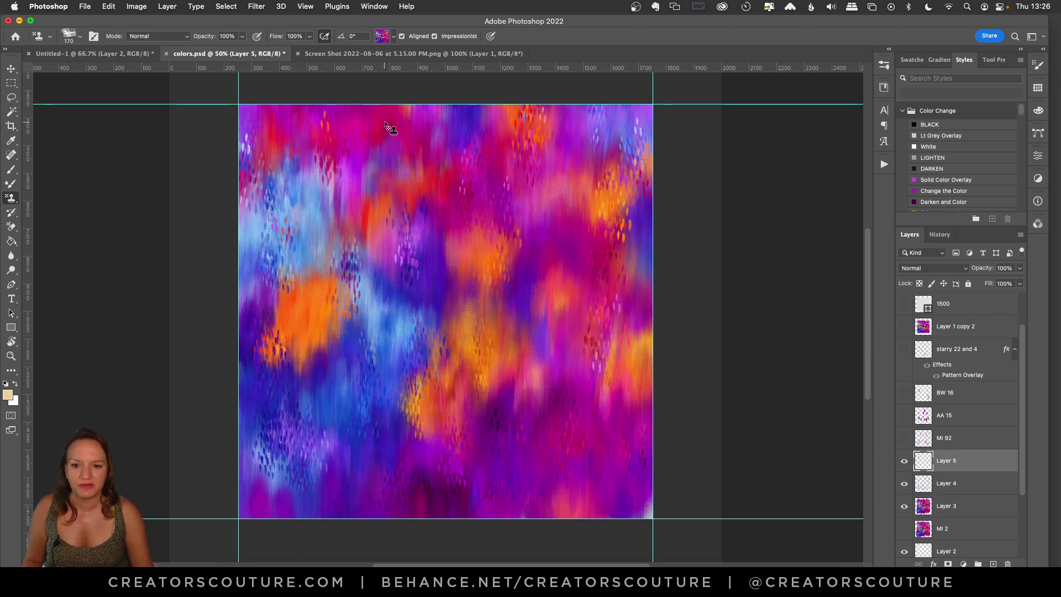
pyautogui.moveTo(381, 168); pyautogui.dragTo(385, 188)
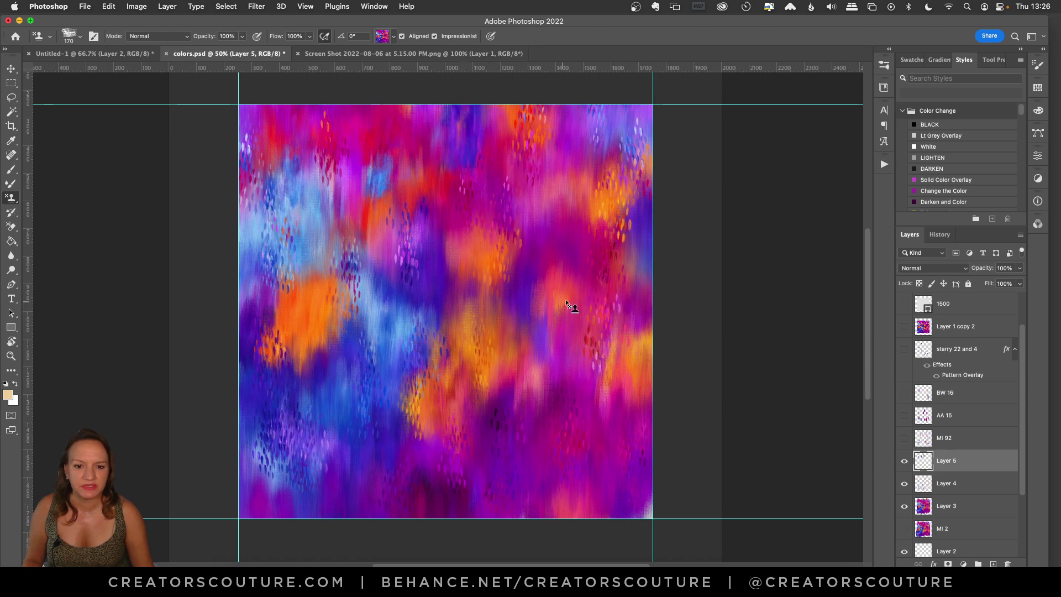
pyautogui.moveTo(559, 239); pyautogui.dragTo(561, 332)
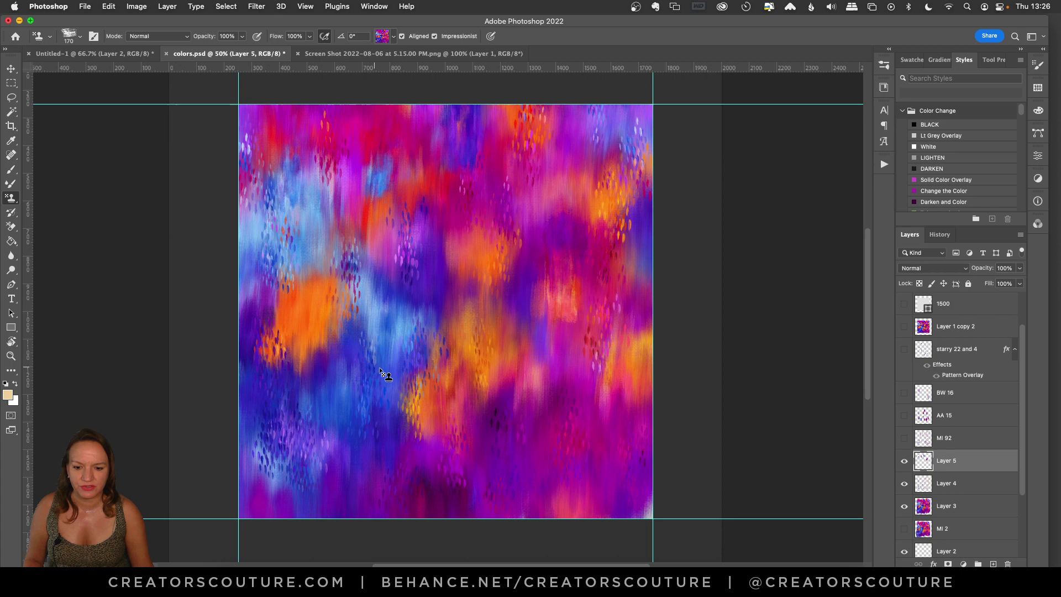
pyautogui.moveTo(392, 344); pyautogui.dragTo(387, 432)
pyautogui.press('super+z')
pyautogui.moveTo(370, 381); pyautogui.dragTo(358, 415)
# - Add vertical strokes along the bottom and lower right, a centre dab and a lower-left stroke, undoing misfires
pyautogui.moveTo(304, 393); pyautogui.dragTo(295, 459)
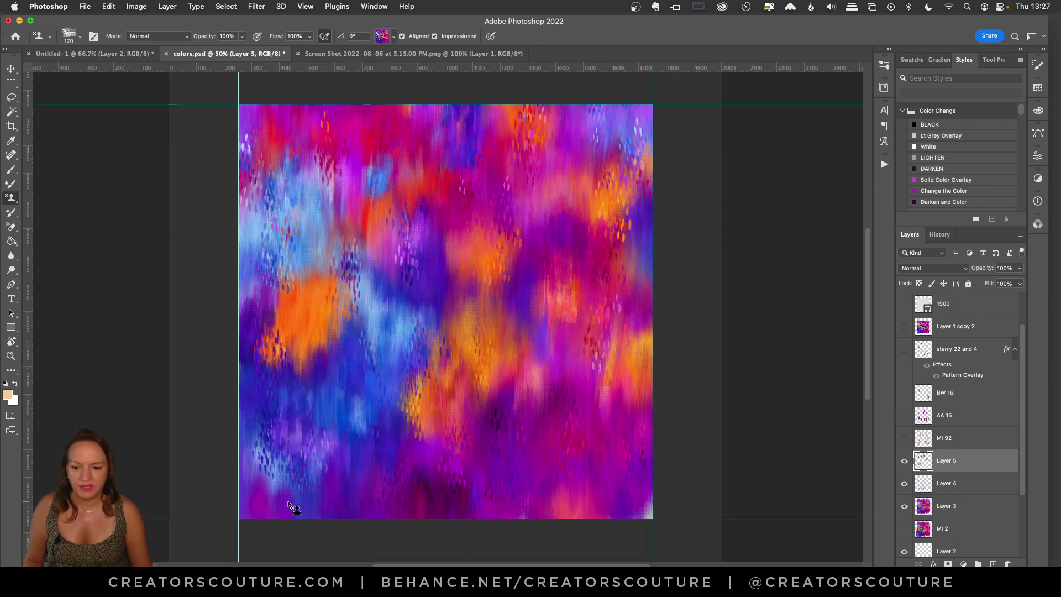
pyautogui.moveTo(496, 429); pyautogui.dragTo(497, 498)
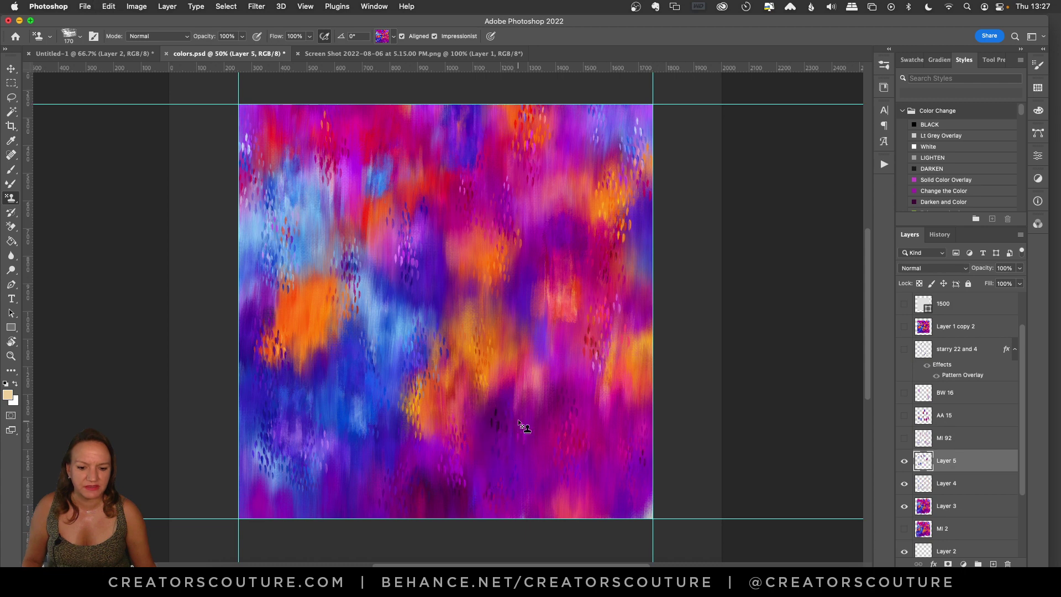
pyautogui.moveTo(519, 426); pyautogui.dragTo(510, 505)
pyautogui.moveTo(616, 380); pyautogui.dragTo(628, 486)
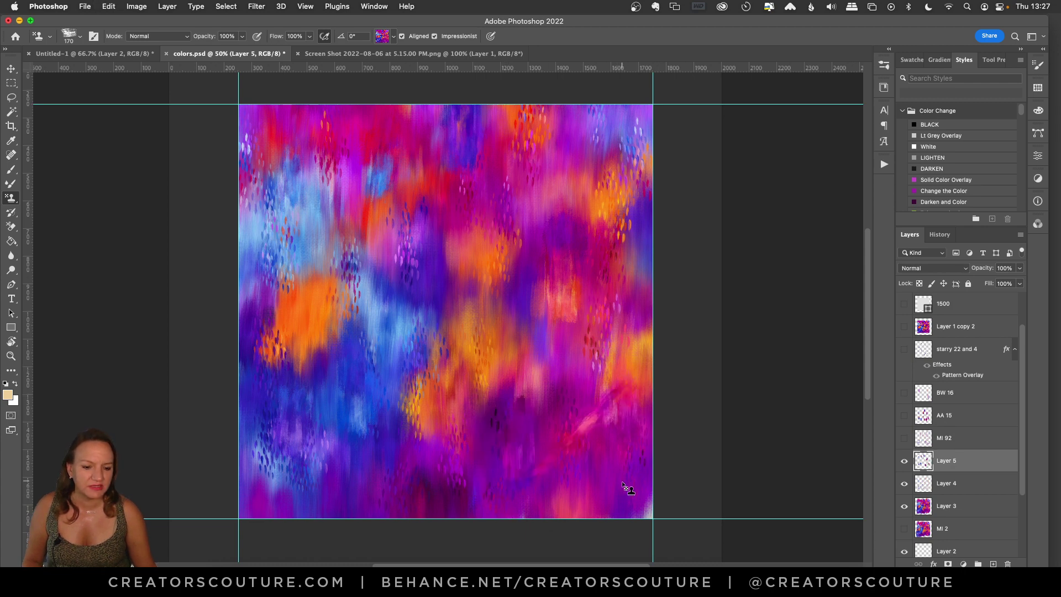
pyautogui.press('super+z')
pyautogui.moveTo(636, 386); pyautogui.dragTo(629, 481)
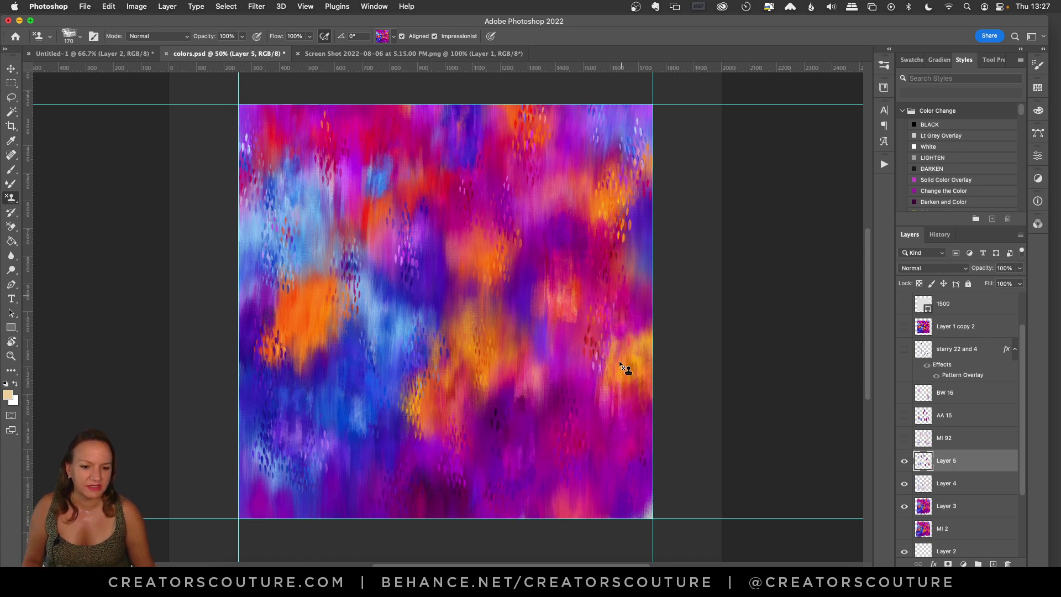
pyautogui.moveTo(630, 202)
pyautogui.mouseDown()
pyautogui.moveTo(644, 260)
pyautogui.moveTo(629, 248)
pyautogui.mouseUp()
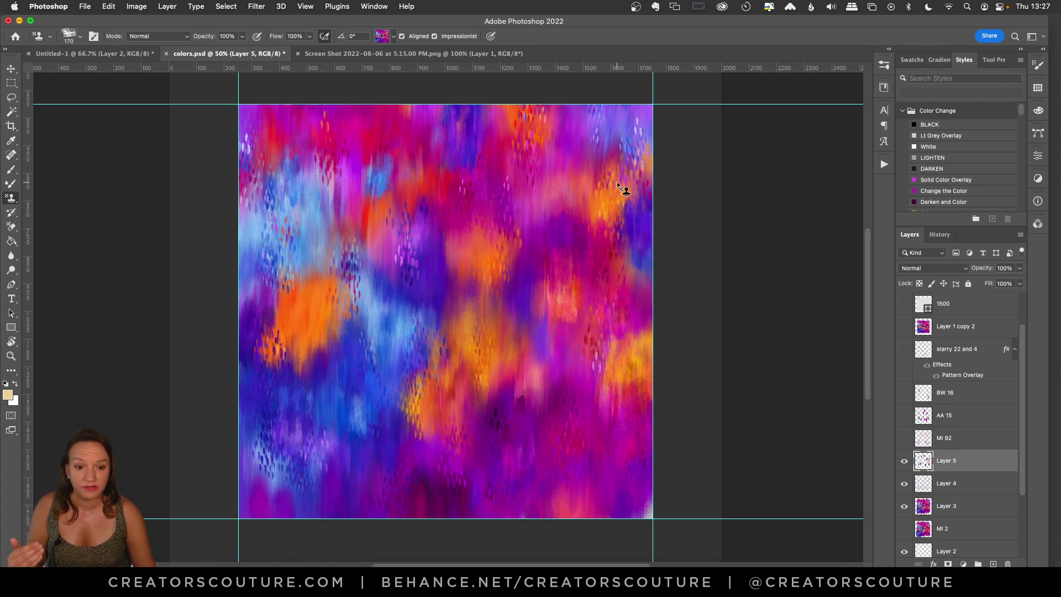
pyautogui.press('super+z')
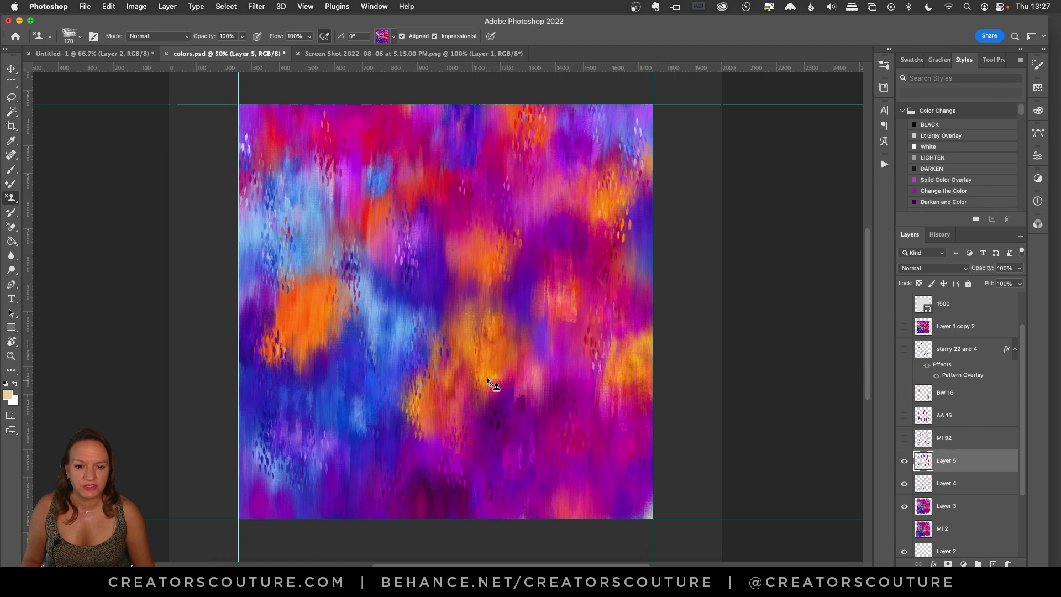
pyautogui.moveTo(411, 291); pyautogui.dragTo(411, 312)
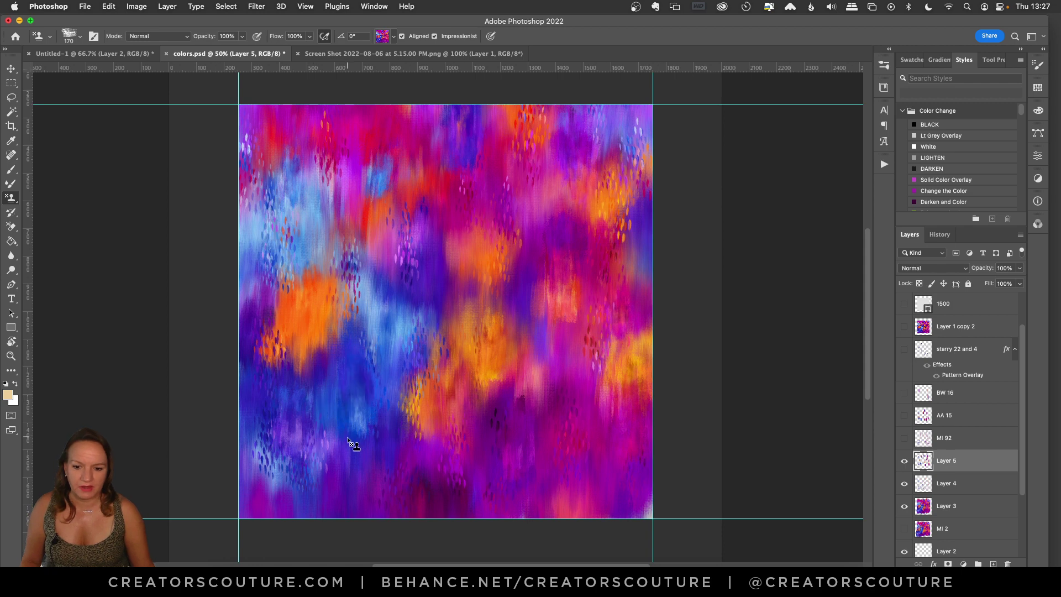
pyautogui.moveTo(354, 377); pyautogui.dragTo(354, 460)
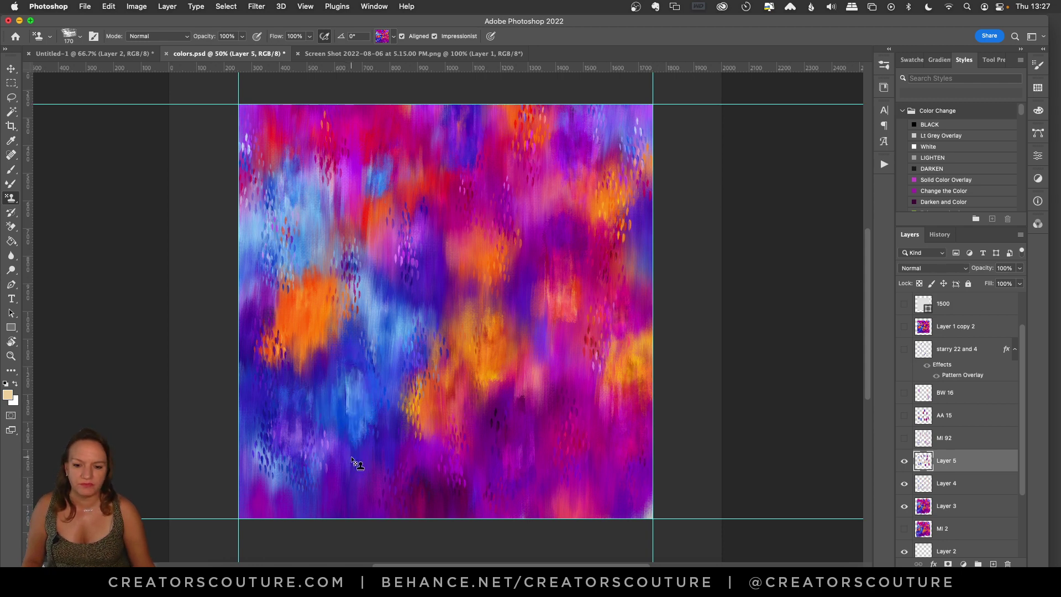
# - Compare the painting with and without the BW 16 streaks, selecting that layer and leaving it hidden
pyautogui.click(905, 393)
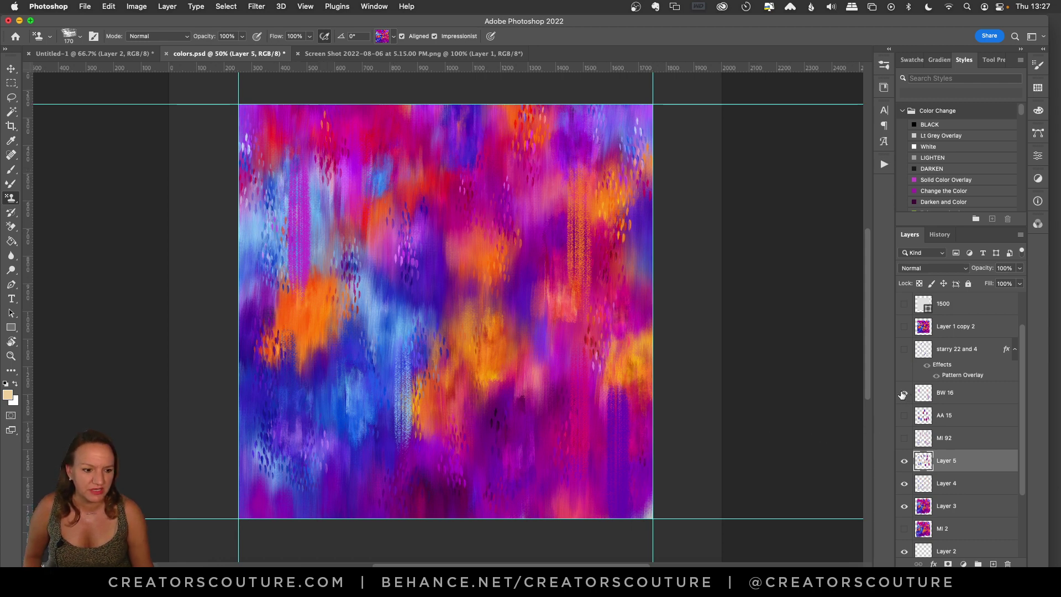
pyautogui.click(904, 393)
pyautogui.click(907, 393)
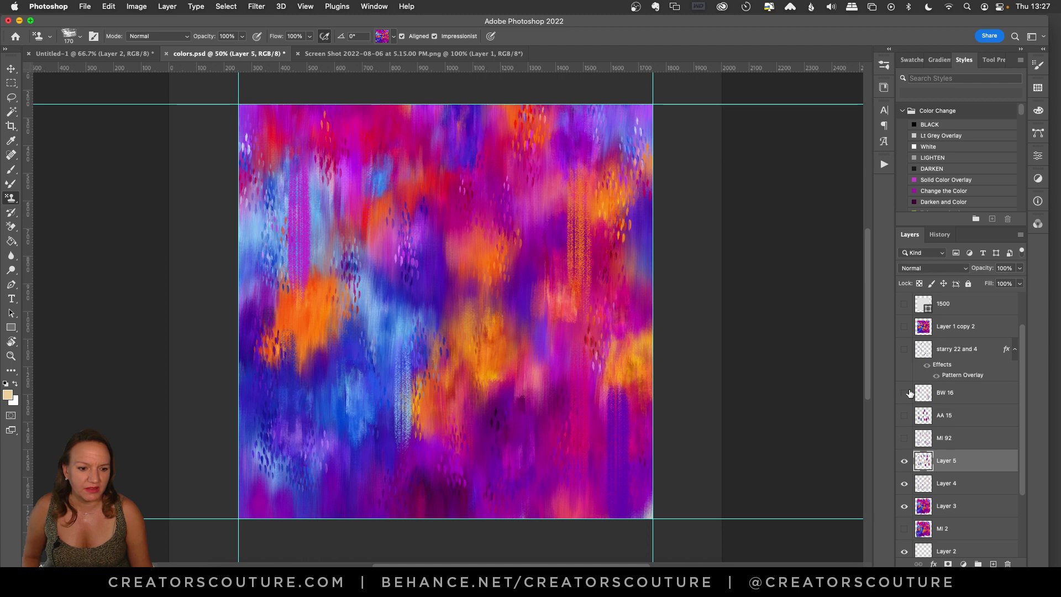
pyautogui.click(907, 394)
pyautogui.click(907, 394)
pyautogui.click(906, 393)
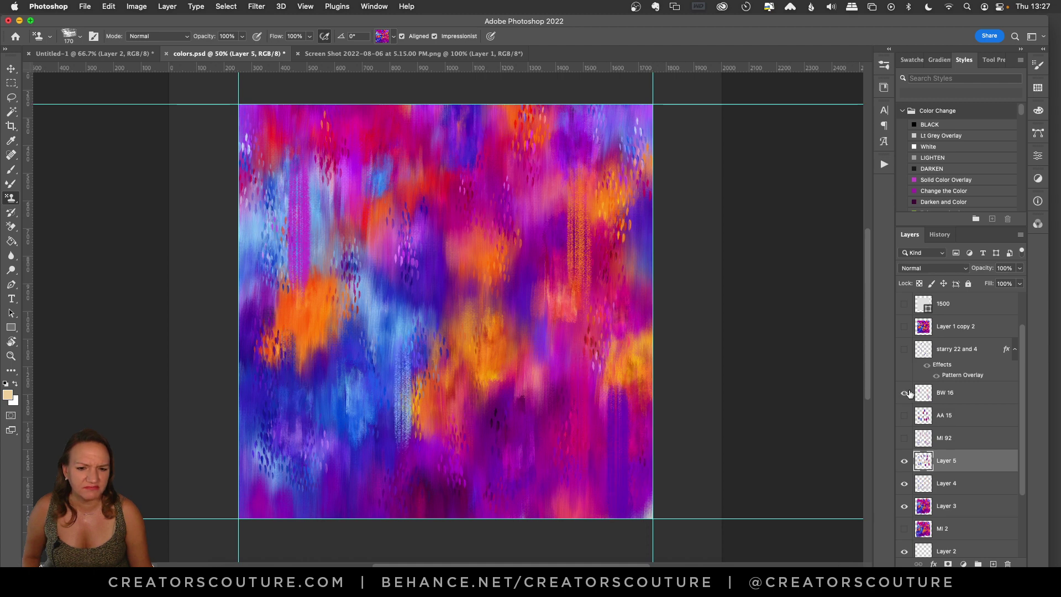
pyautogui.click(906, 394)
pyautogui.click(906, 394)
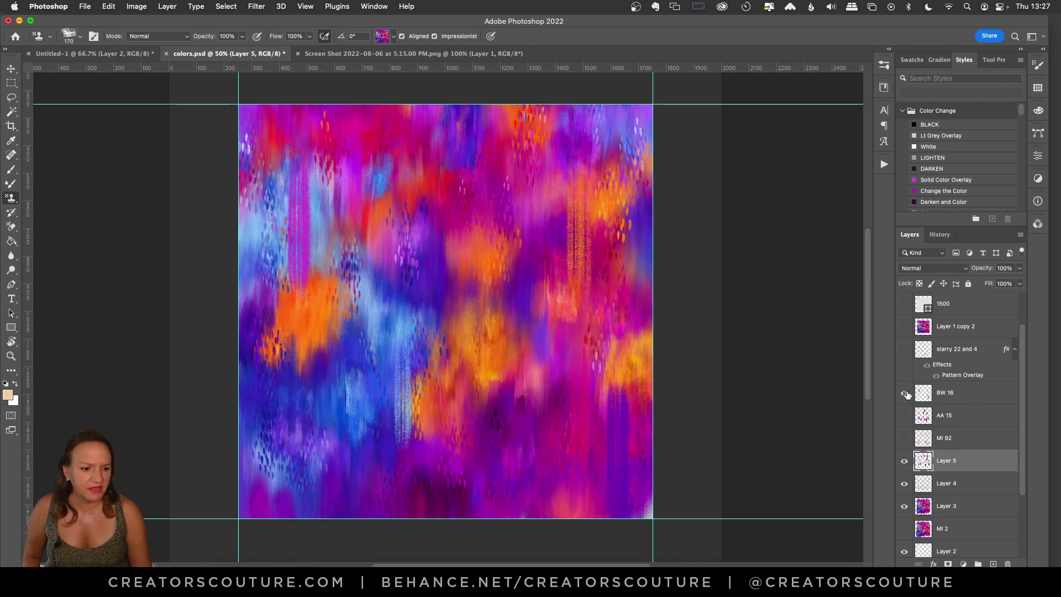
pyautogui.click(951, 395)
pyautogui.click(907, 394)
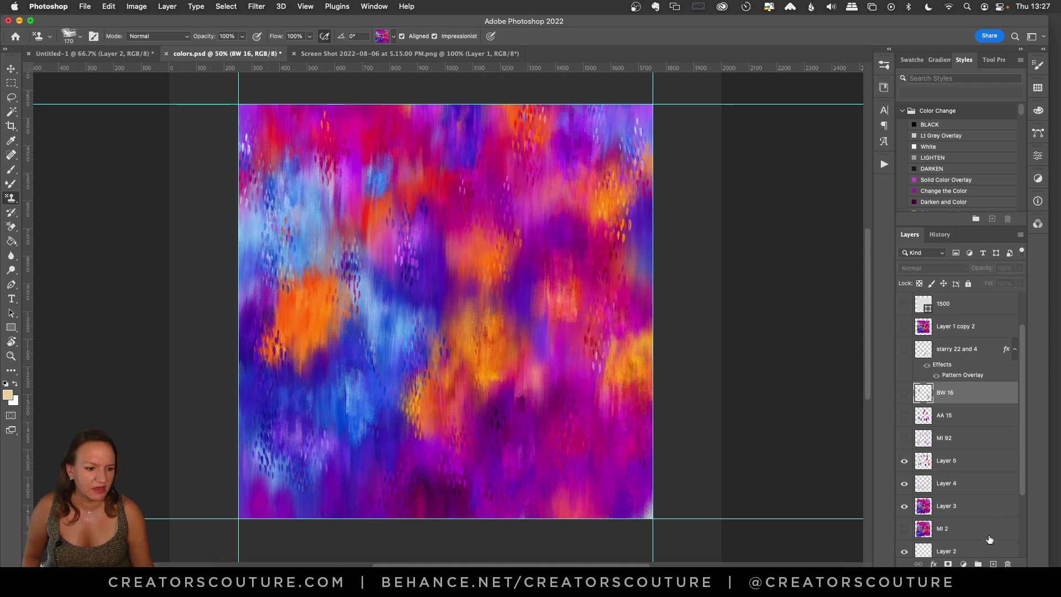
# - Add Layer 6 and choose the BW dry 16 brush at 150 px from the brushWERK folder
pyautogui.click(993, 564)
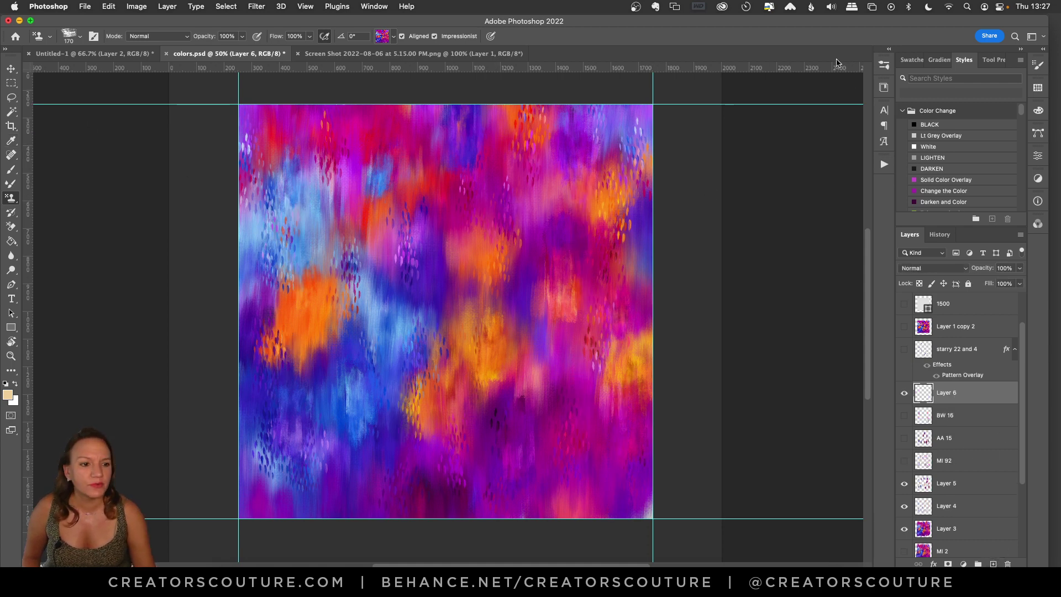
pyautogui.click(884, 65)
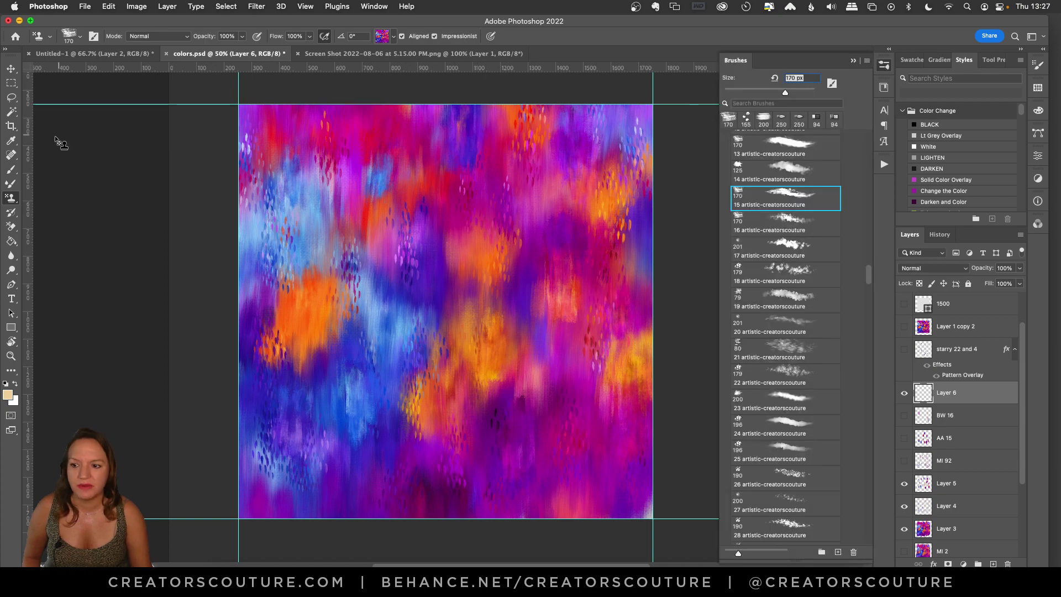
pyautogui.click(11, 172)
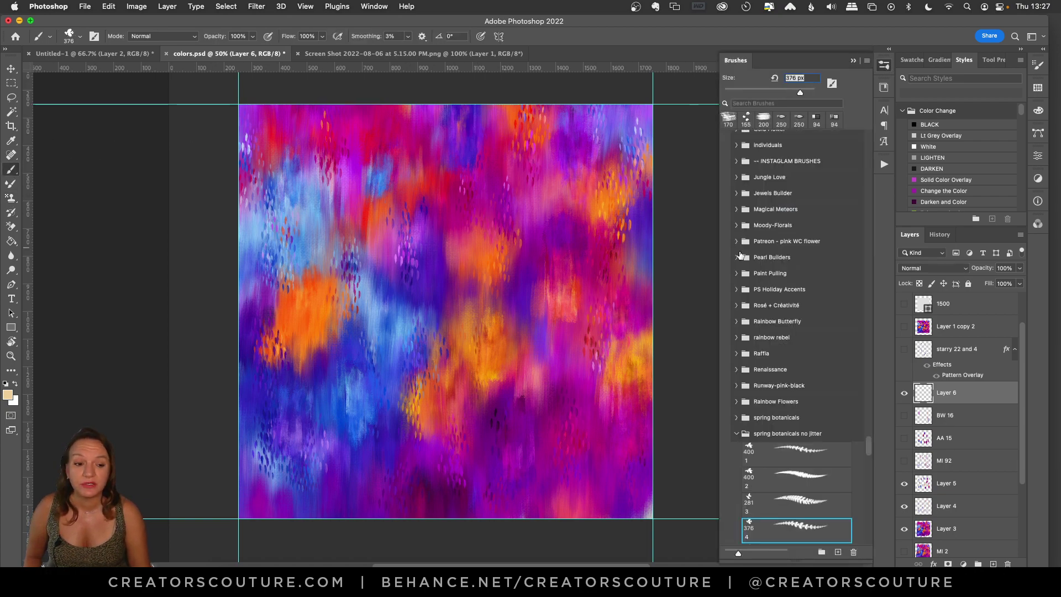
pyautogui.moveTo(869, 445); pyautogui.dragTo(869, 122)
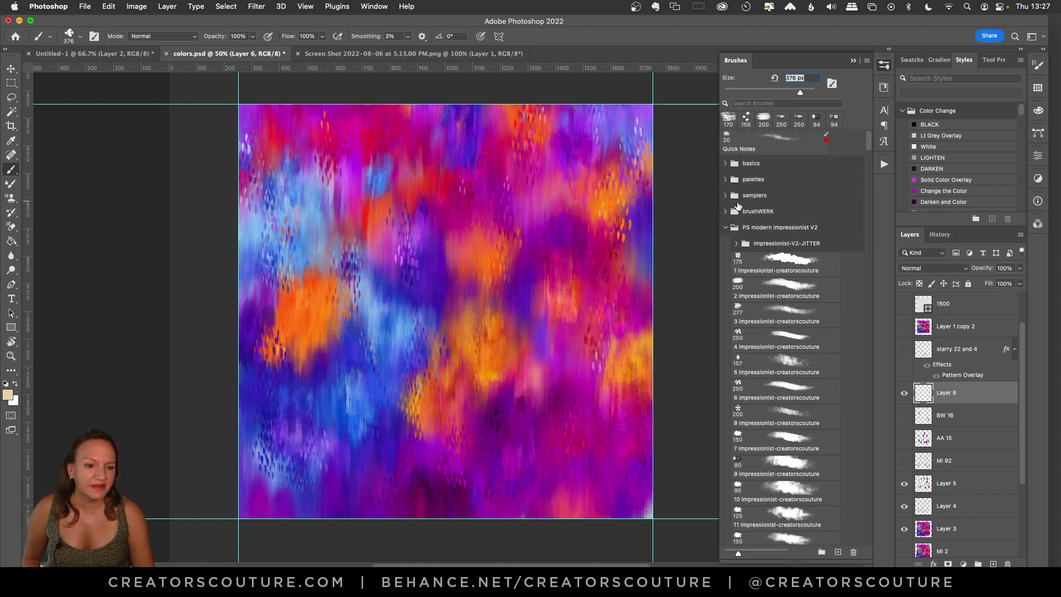
pyautogui.click(727, 228)
pyautogui.click(726, 211)
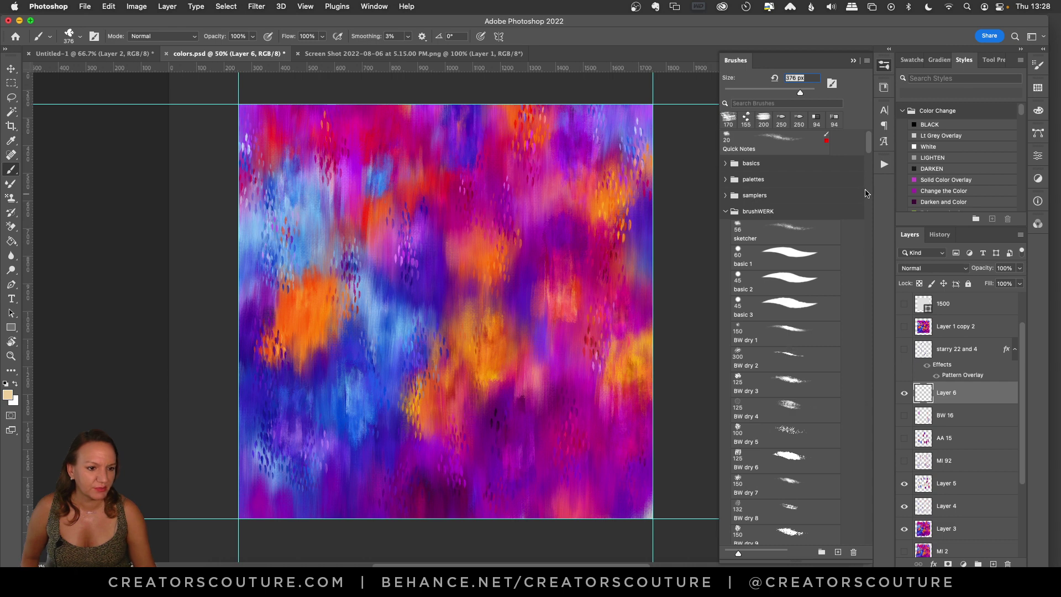
pyautogui.scroll(-10, 813, 336)
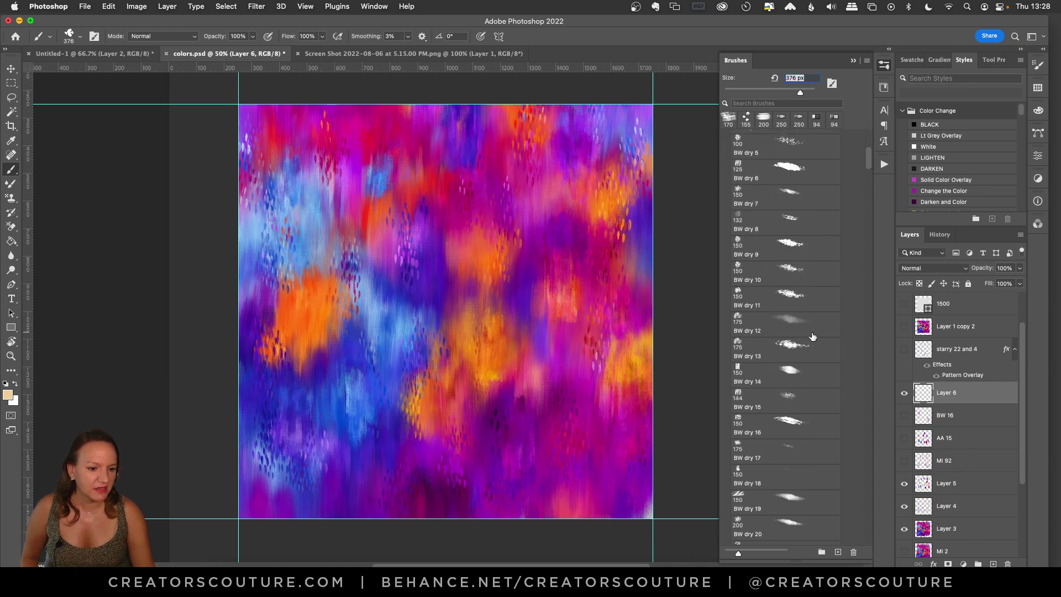
pyautogui.click(791, 425)
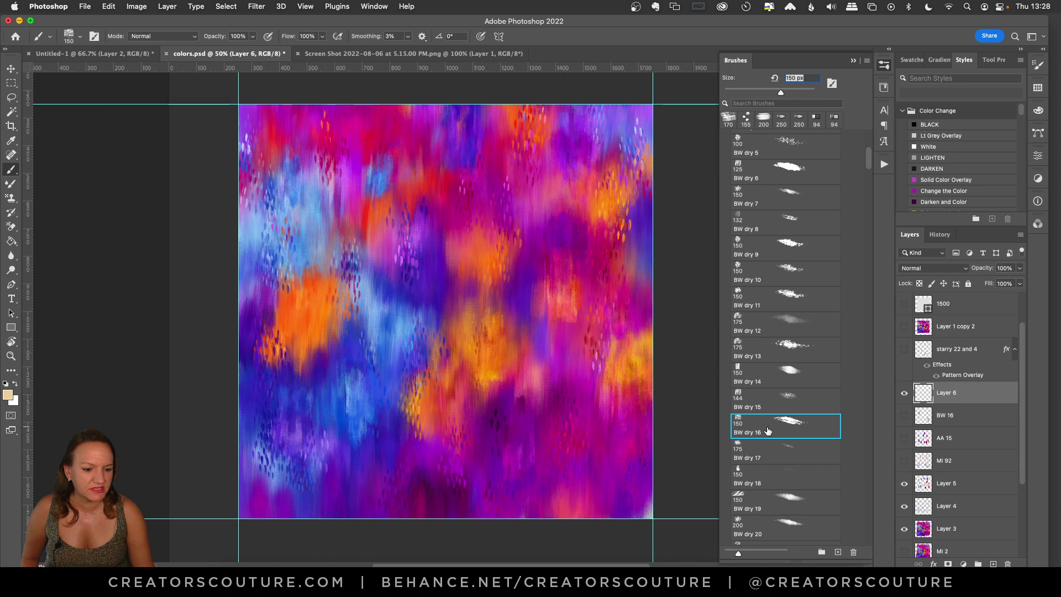
pyautogui.click(886, 66)
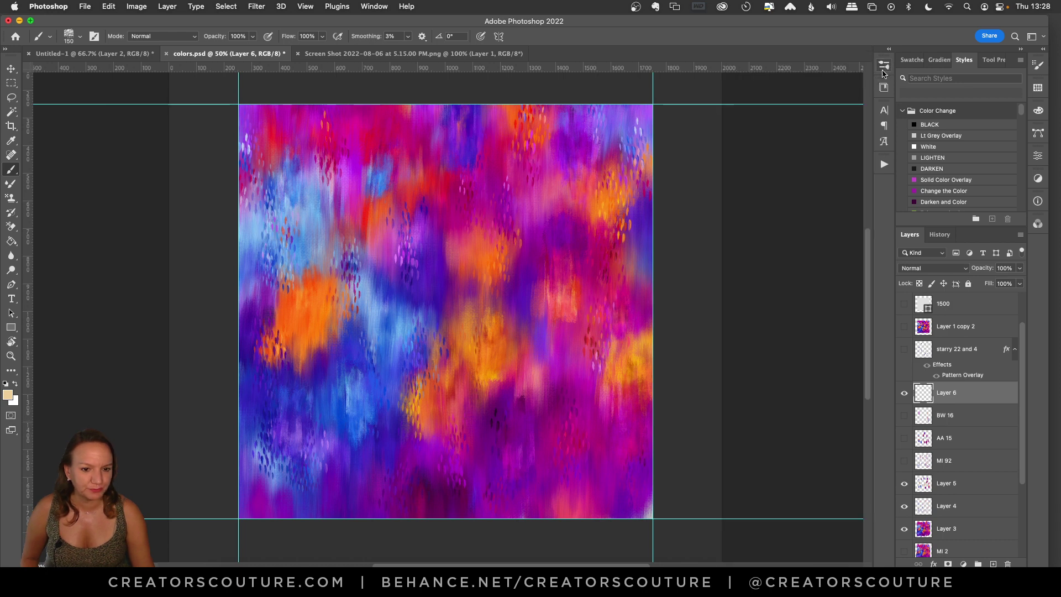
# - Paint thin vertical strokes in sampled orange in the upper middle and light blue at upper left
pyautogui.keyDown('alt'); pyautogui.click(489, 252); pyautogui.keyUp('alt')
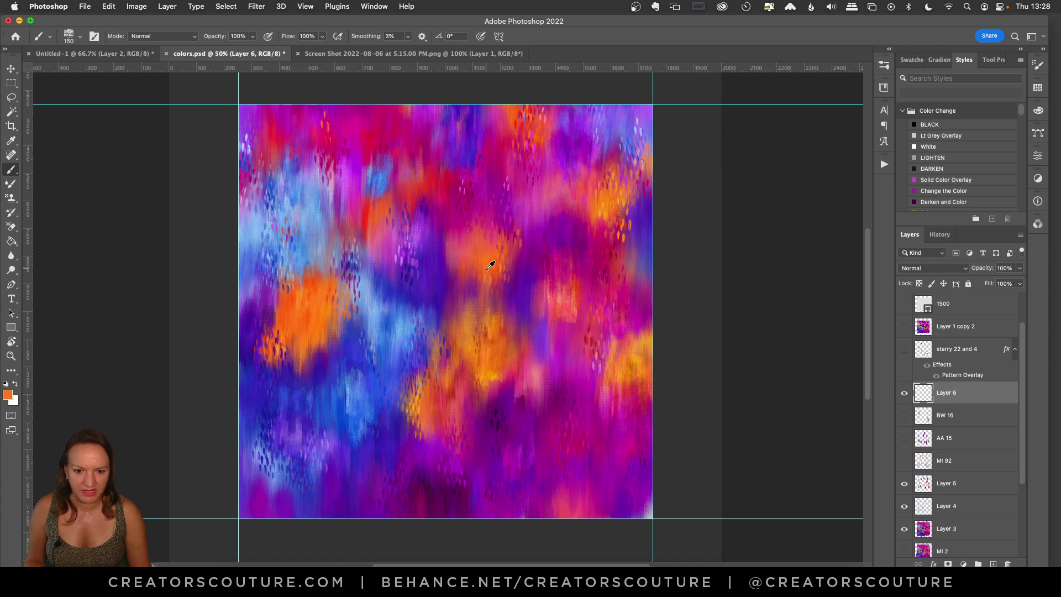
pyautogui.moveTo(529, 210); pyautogui.dragTo(525, 343)
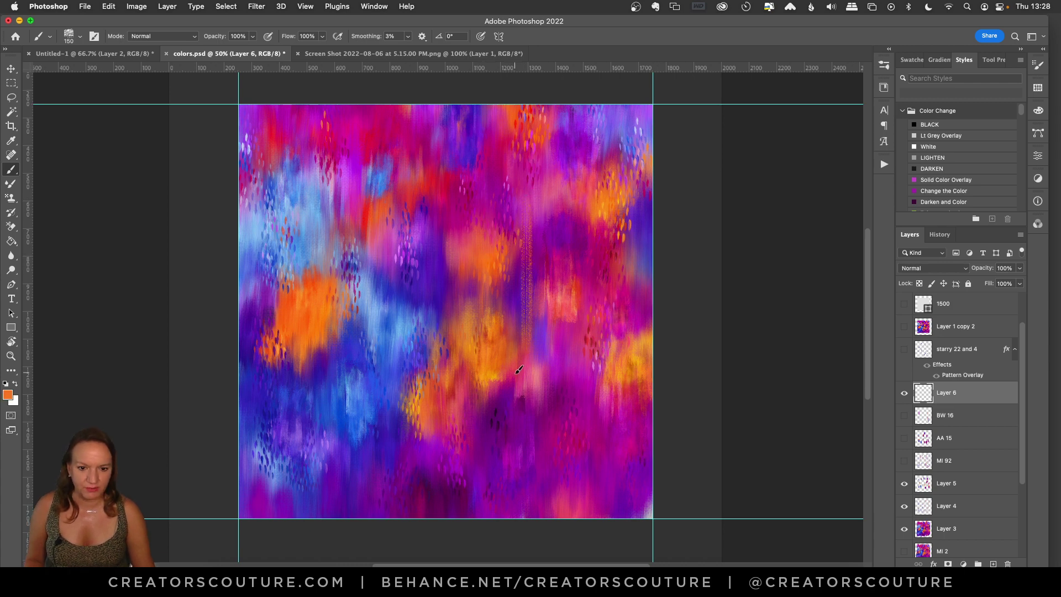
pyautogui.hotkey('ctrl', 'z')
pyautogui.moveTo(529, 189); pyautogui.dragTo(528, 284)
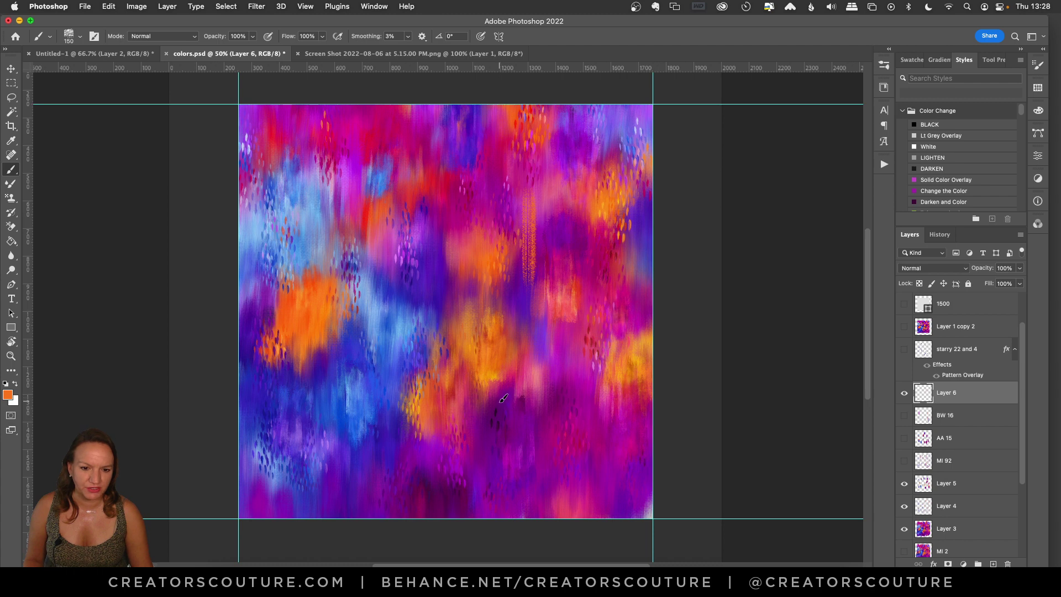
pyautogui.hotkey('ctrl', 'z')
pyautogui.moveTo(531, 224); pyautogui.dragTo(532, 314)
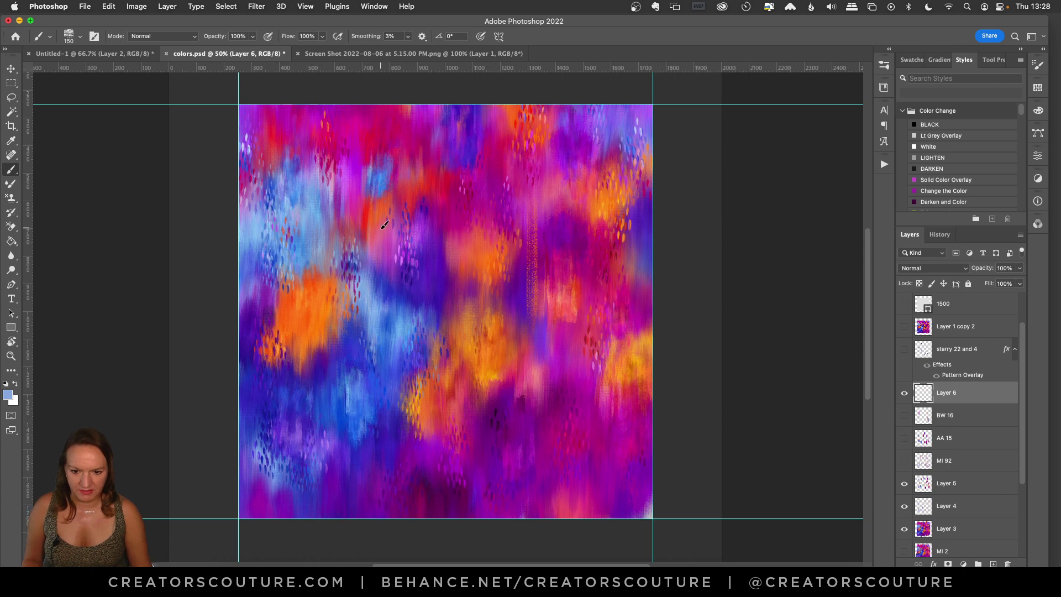
pyautogui.moveTo(384, 225); pyautogui.dragTo(380, 383)
pyautogui.hotkey('ctrl', 'z')
pyautogui.moveTo(391, 215); pyautogui.dragTo(390, 353)
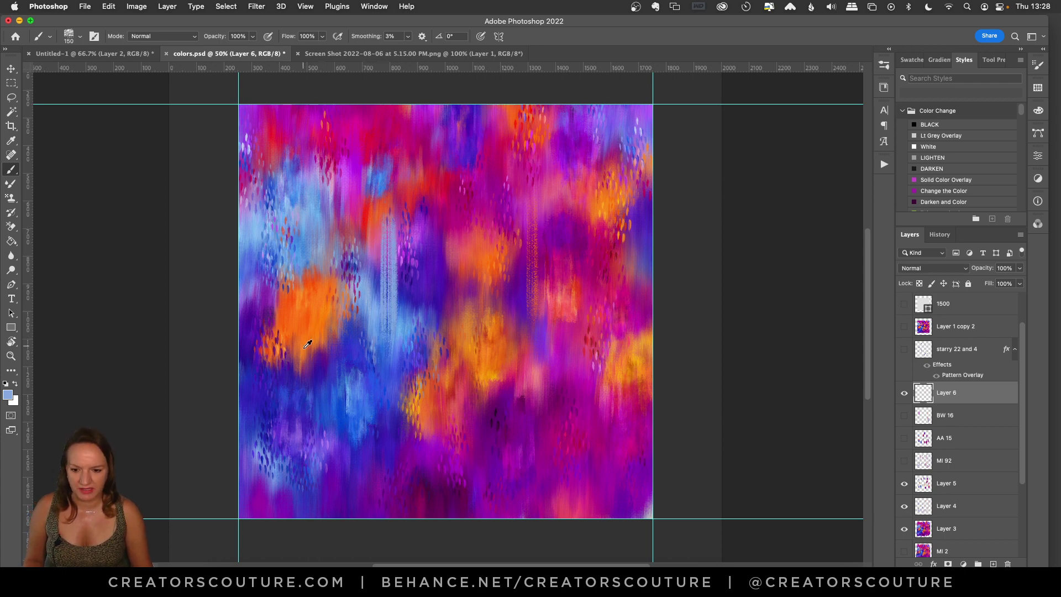
# - Sample and paint purple, magenta, and lavender-then-purple vertical strokes across the lower left, right and top
pyautogui.keyDown('alt'); pyautogui.click(308, 442); pyautogui.keyUp('alt')
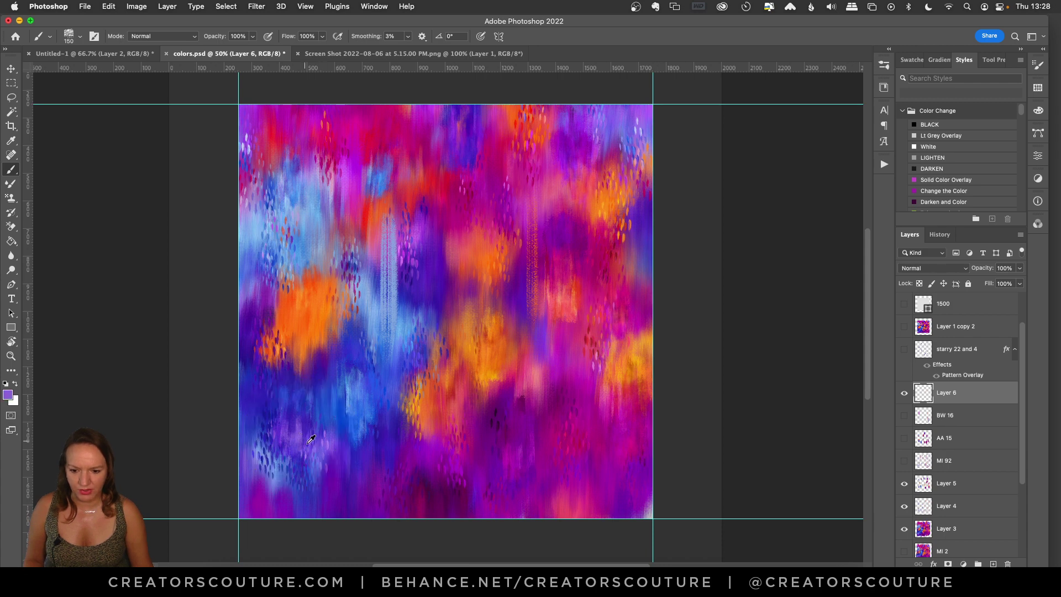
pyautogui.moveTo(330, 352); pyautogui.dragTo(325, 513)
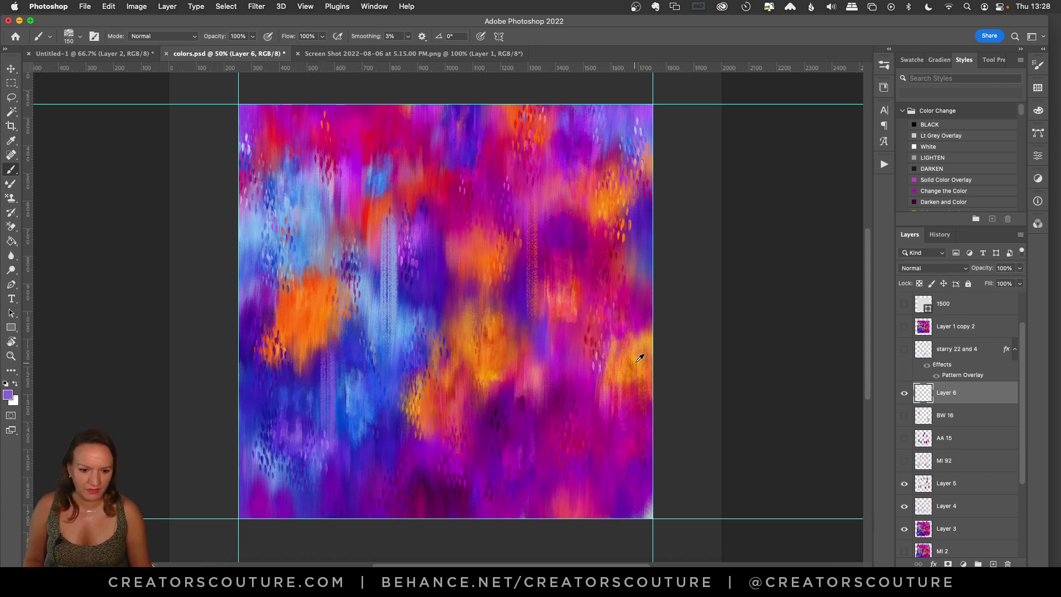
pyautogui.keyDown('alt'); pyautogui.click(625, 412); pyautogui.keyUp('alt')
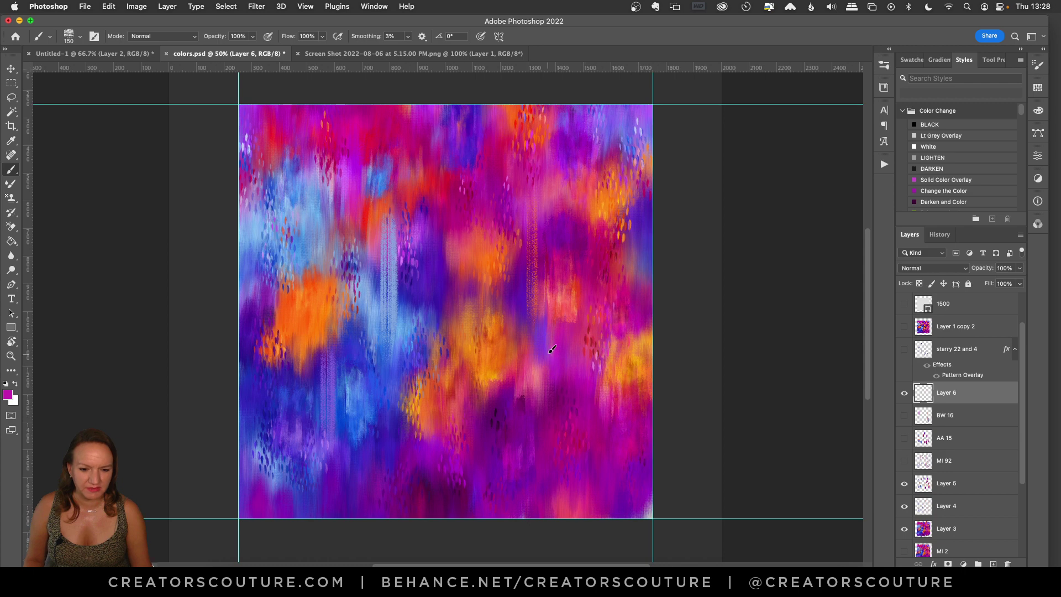
pyautogui.moveTo(552, 350); pyautogui.dragTo(550, 538)
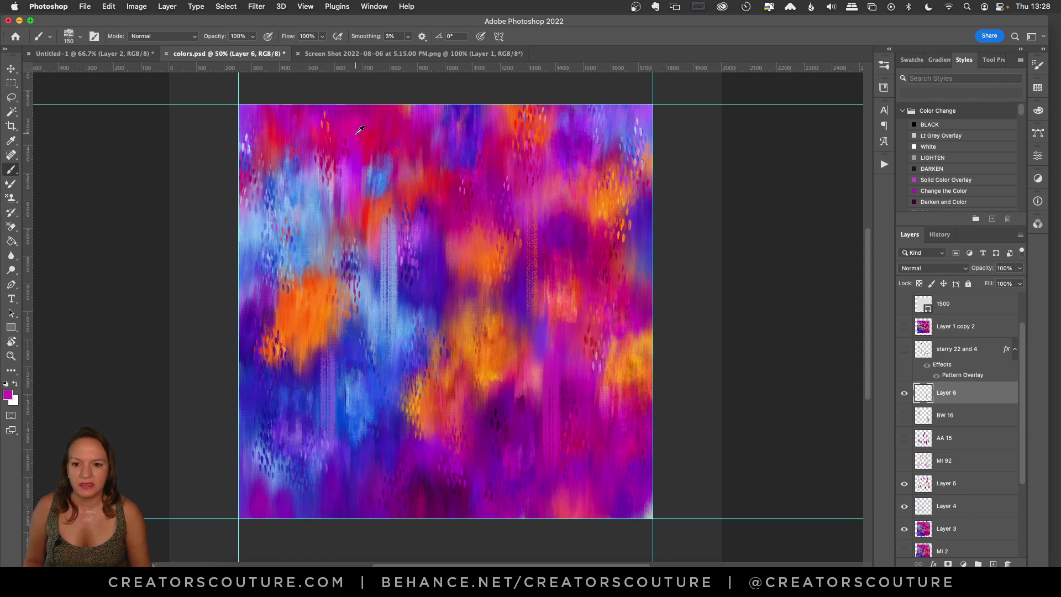
pyautogui.keyDown('alt'); pyautogui.click(306, 178); pyautogui.keyUp('alt')
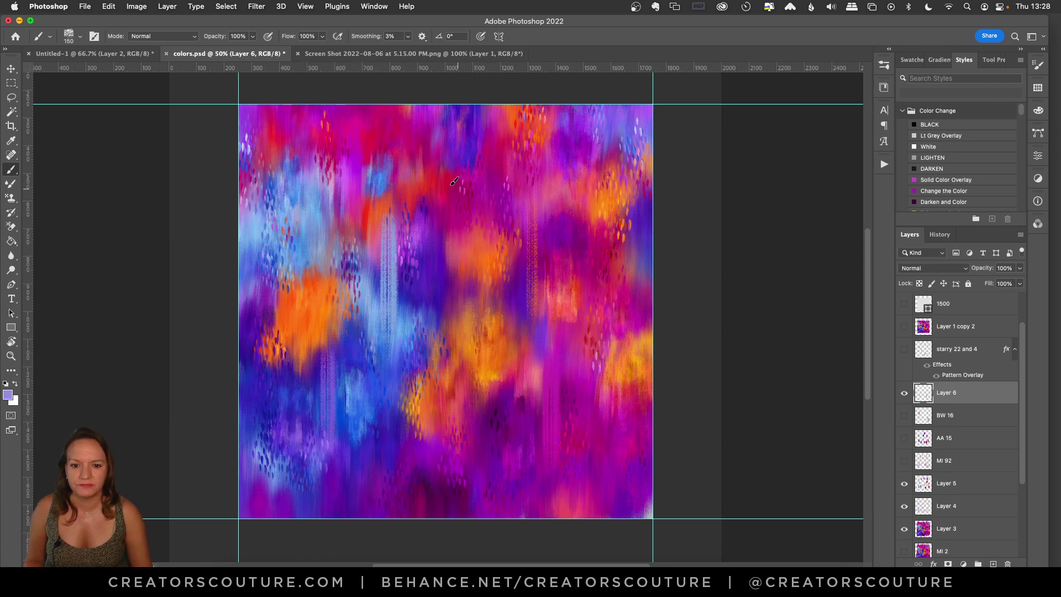
pyautogui.moveTo(475, 114); pyautogui.dragTo(472, 216)
pyautogui.moveTo(478, 120); pyautogui.dragTo(474, 232)
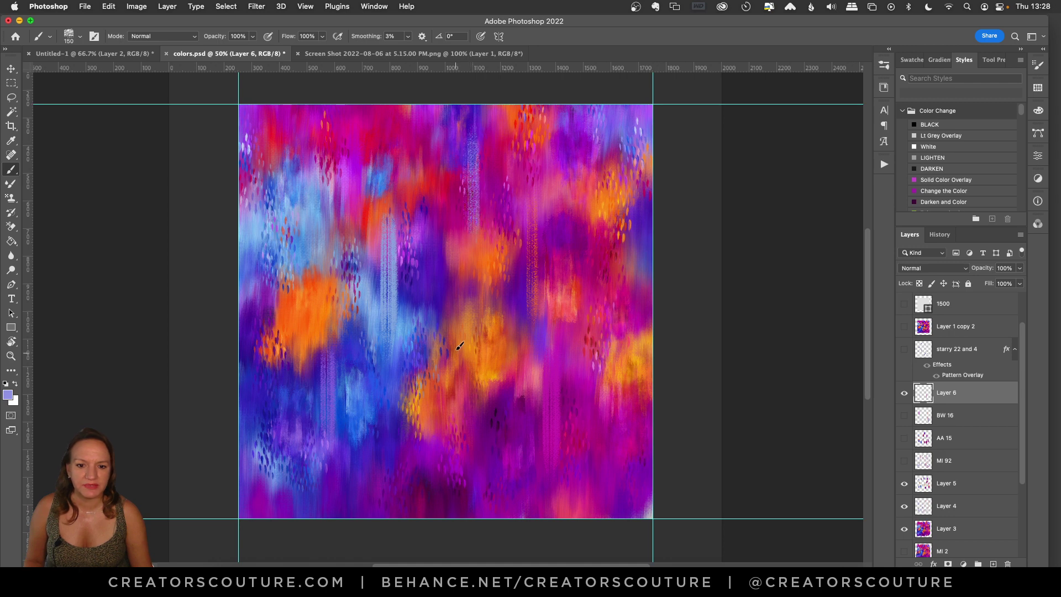
pyautogui.keyDown('alt'); pyautogui.click(481, 118); pyautogui.keyUp('alt')
pyautogui.moveTo(473, 110); pyautogui.dragTo(470, 244)
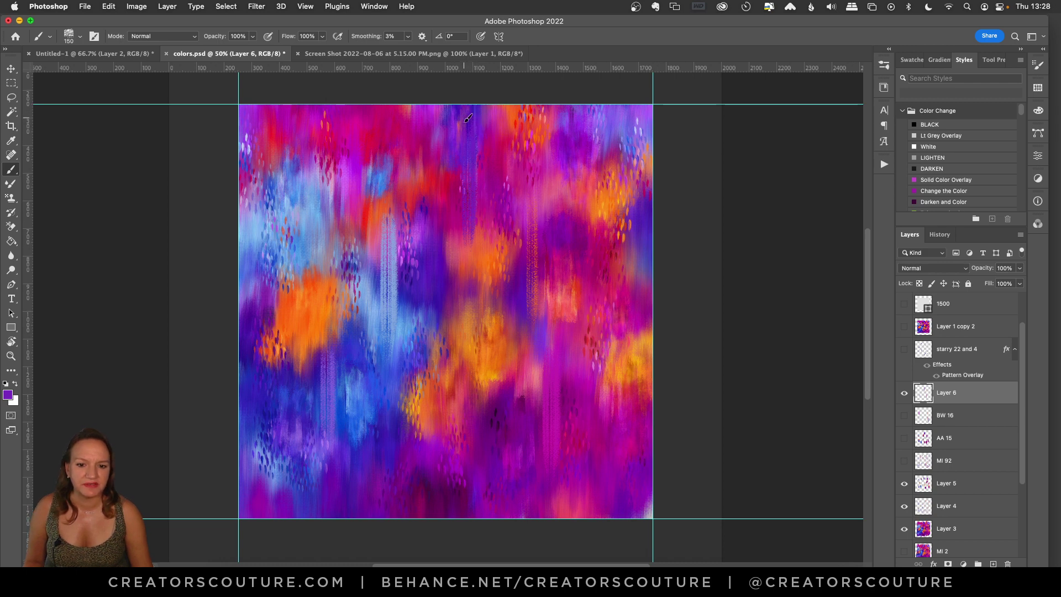
# - Add a light blue stroke in the upper left and an orange centre stroke, then show Layer 6
pyautogui.keyDown('alt'); pyautogui.click(626, 131); pyautogui.keyUp('alt')
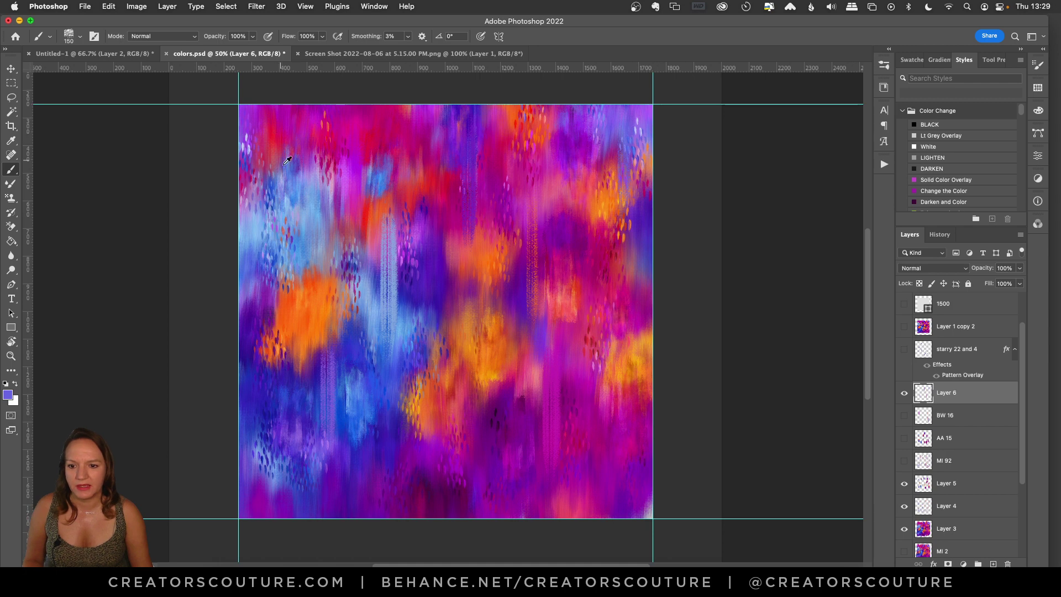
pyautogui.keyDown('alt'); pyautogui.click(289, 198); pyautogui.keyUp('alt')
pyautogui.moveTo(302, 115); pyautogui.dragTo(304, 174)
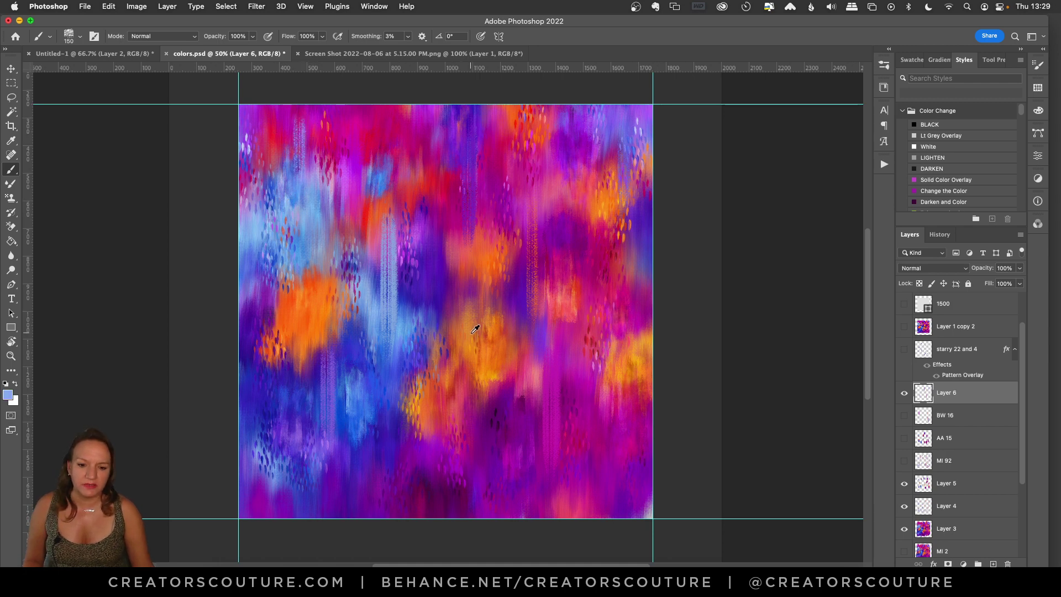
pyautogui.keyDown('alt'); pyautogui.click(475, 329); pyautogui.keyUp('alt')
pyautogui.moveTo(475, 330); pyautogui.dragTo(471, 461)
pyautogui.hotkey('ctrl', 'z')
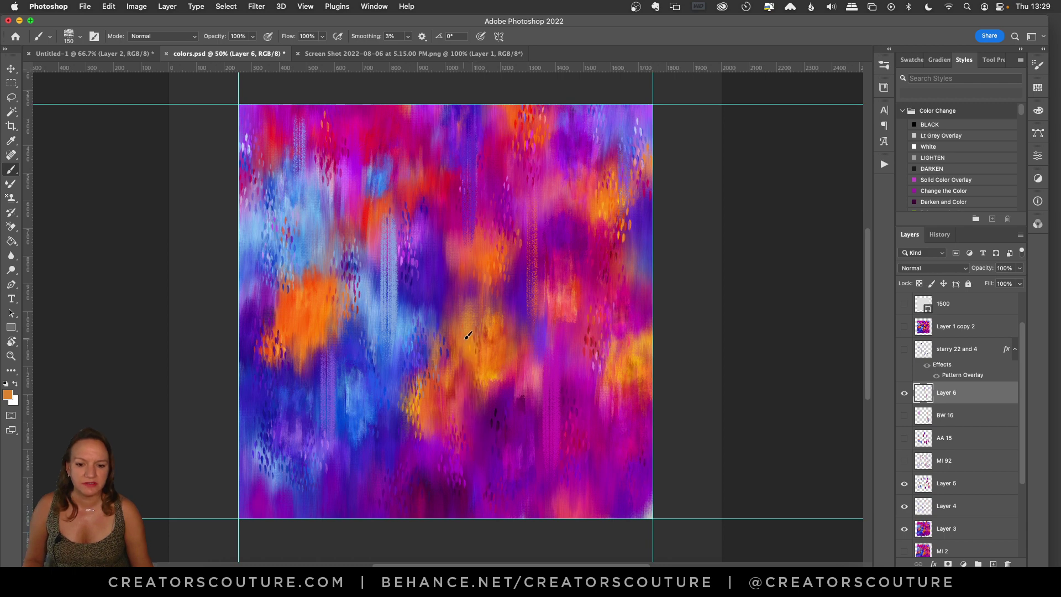
pyautogui.moveTo(472, 326); pyautogui.dragTo(471, 437)
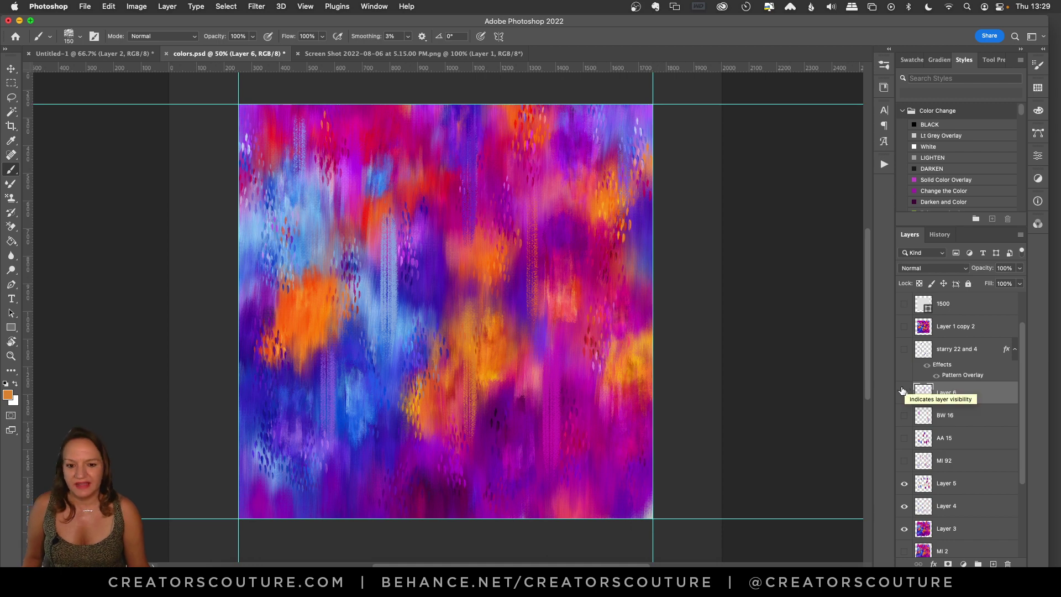
pyautogui.click(904, 393)
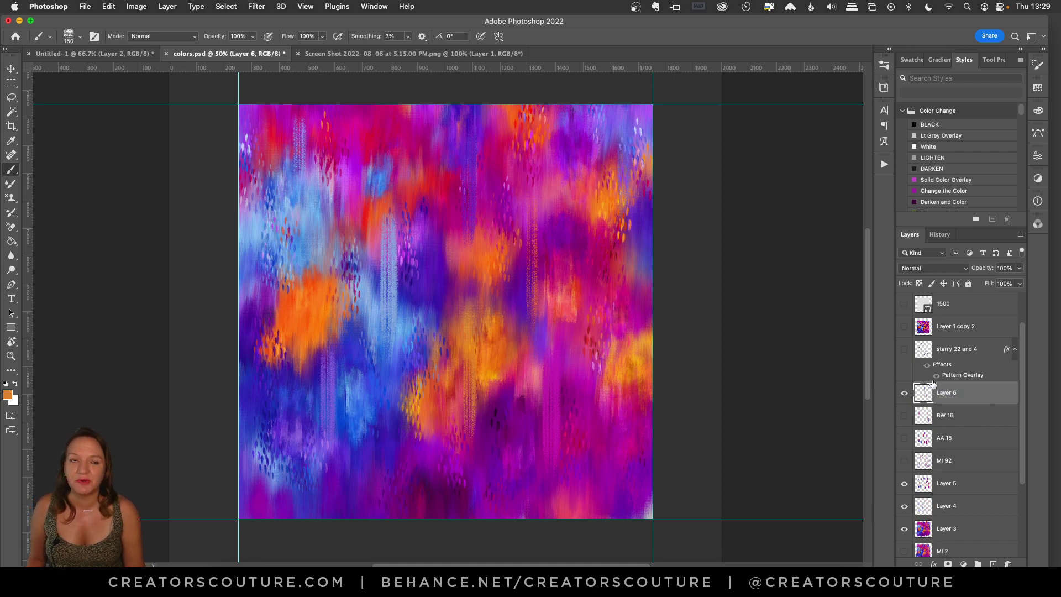
# - Inspect the starry 22 and 4 sparkle layer and its Pattern Overlay settings without changes
pyautogui.click(904, 351)
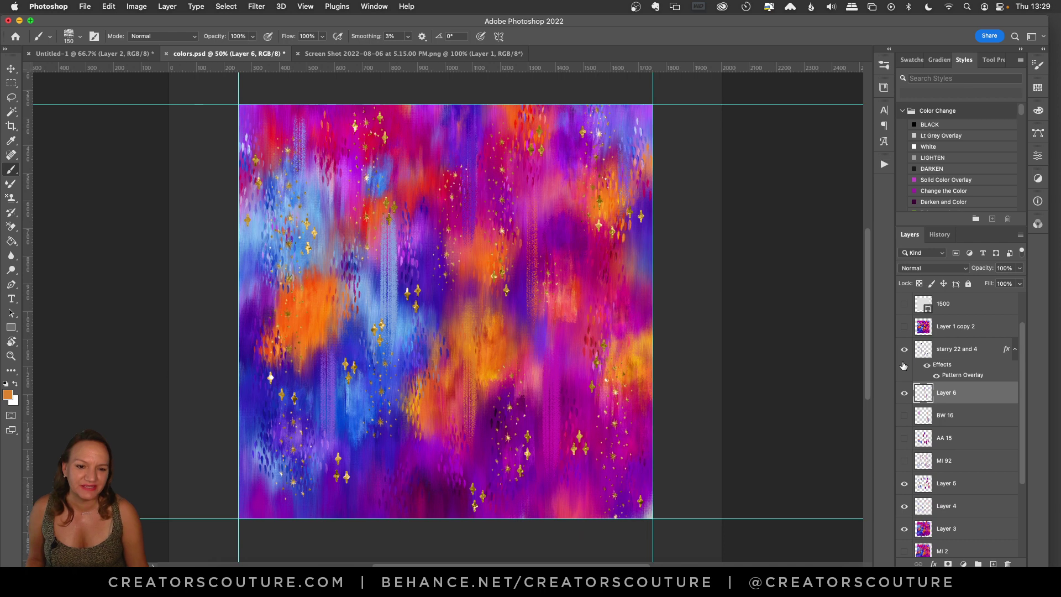
pyautogui.click(904, 350)
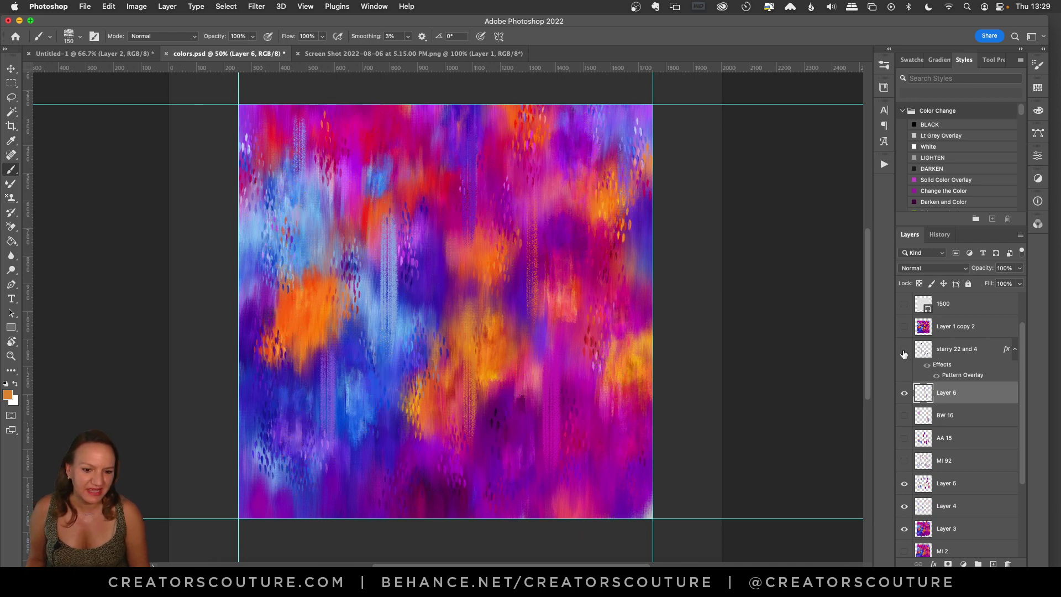
pyautogui.click(904, 350)
pyautogui.click(958, 352)
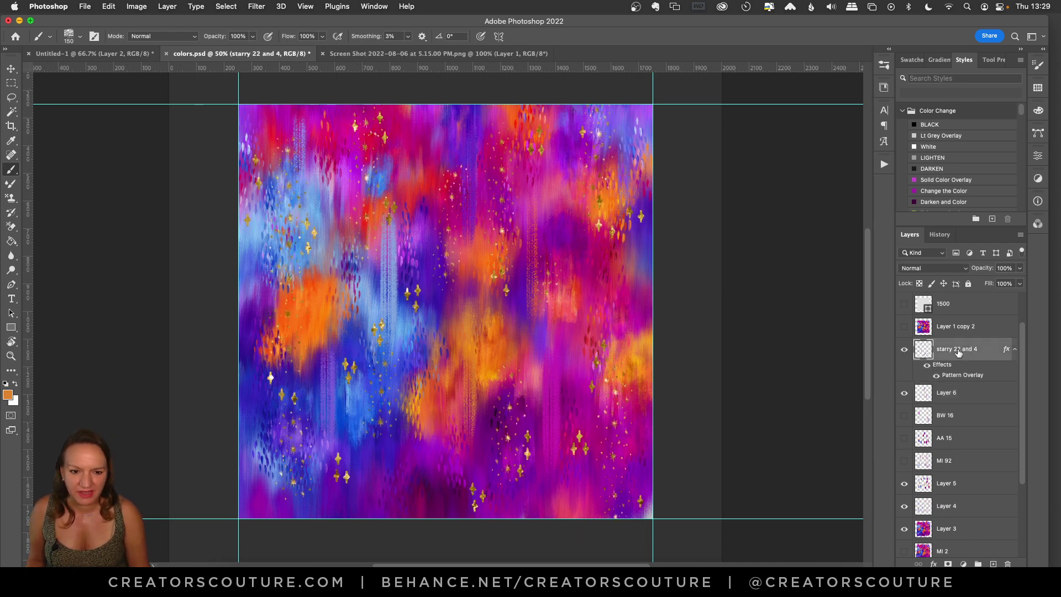
pyautogui.doubleClick(946, 375)
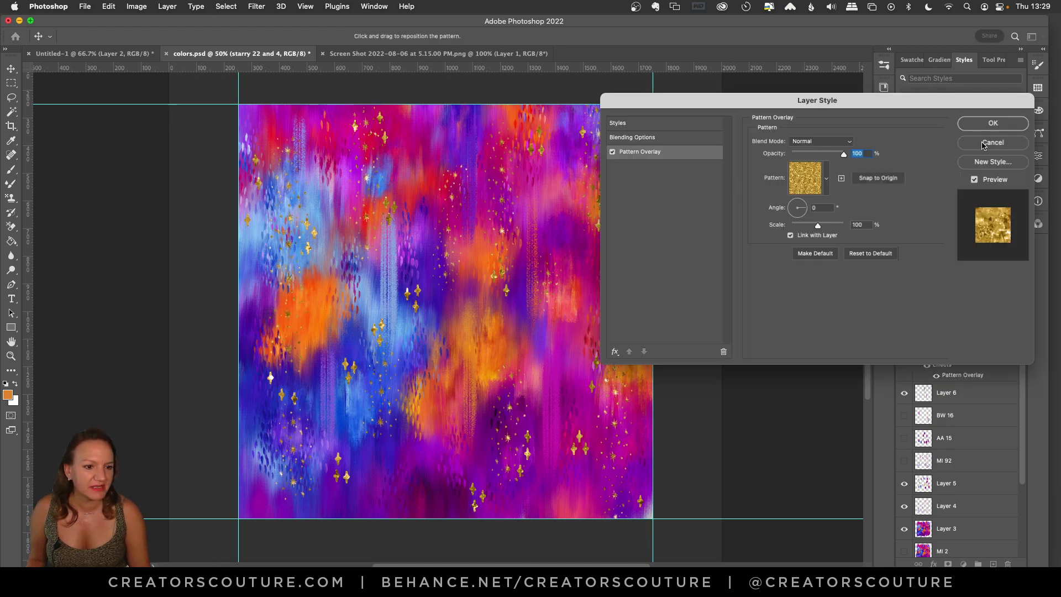
pyautogui.click(984, 144)
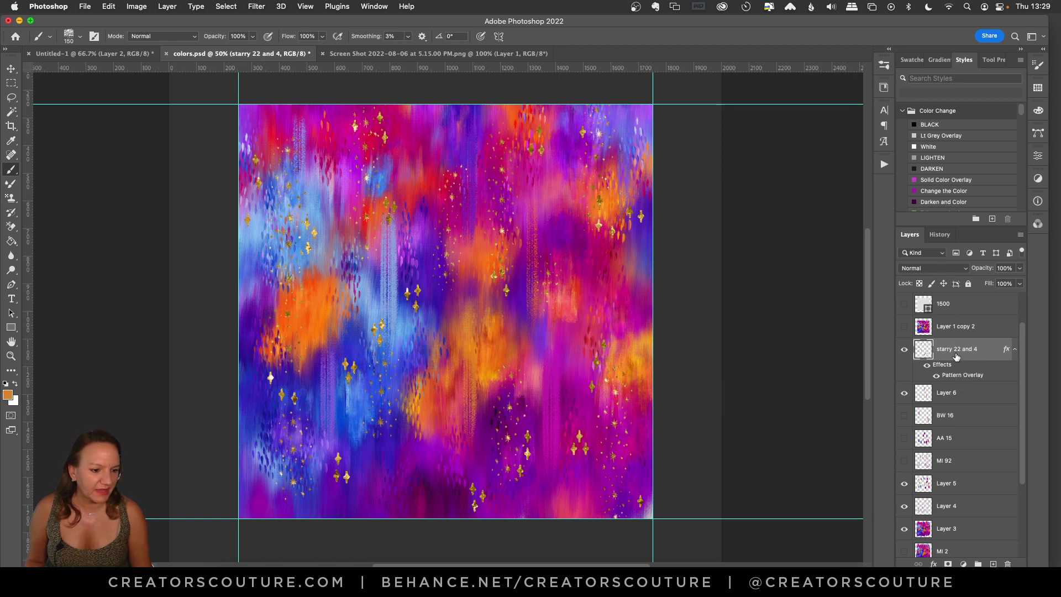
# - Duplicate and delete a copy of the sparkle layer, hide the sparkles, and add Layer 7
pyautogui.press('super+j')
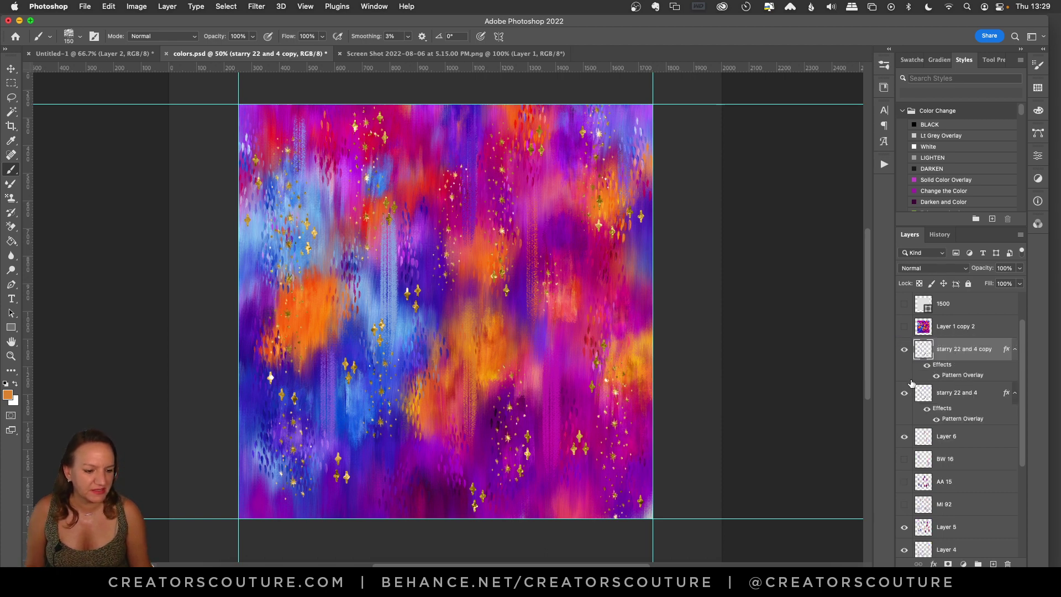
pyautogui.click(904, 392)
pyautogui.press('BackSpace')
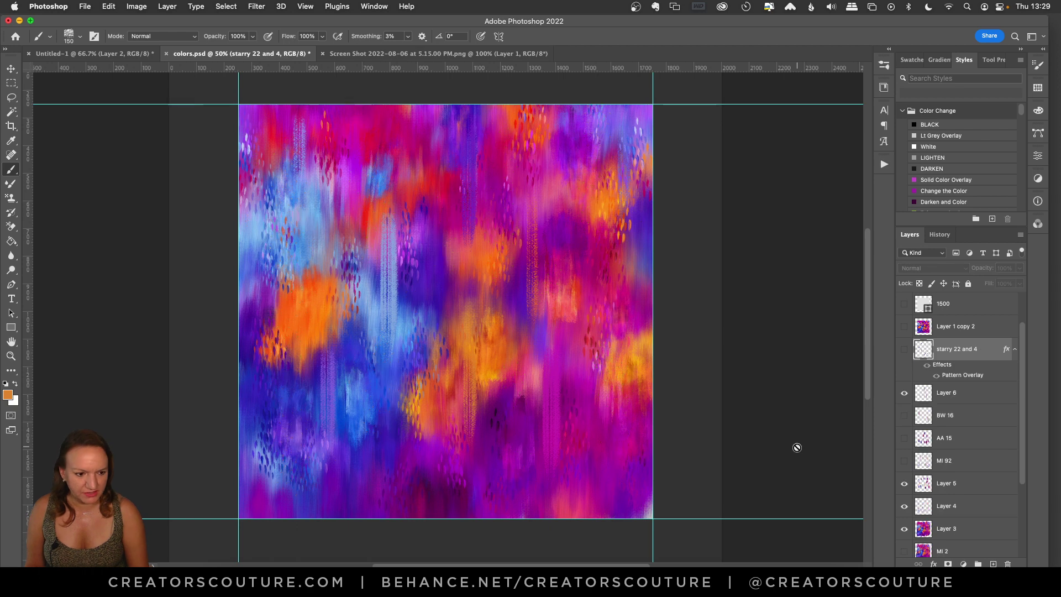
pyautogui.click(993, 563)
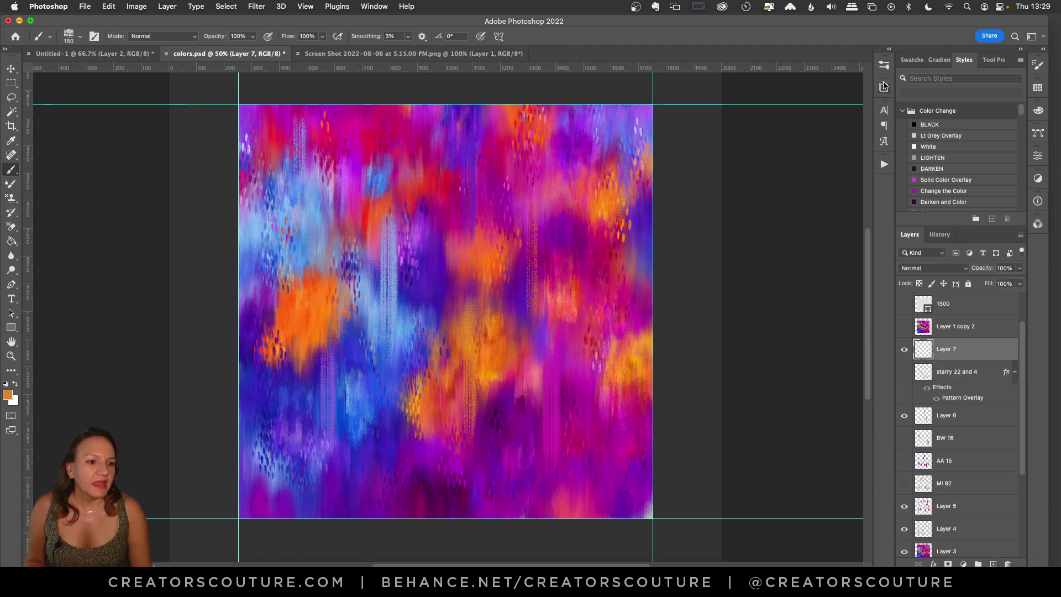
# - Apply the My Gold Essentials 'Gold 2' style to Layer 7, then toggle the starry layer's visibility
pyautogui.click(884, 88)
pyautogui.click(883, 87)
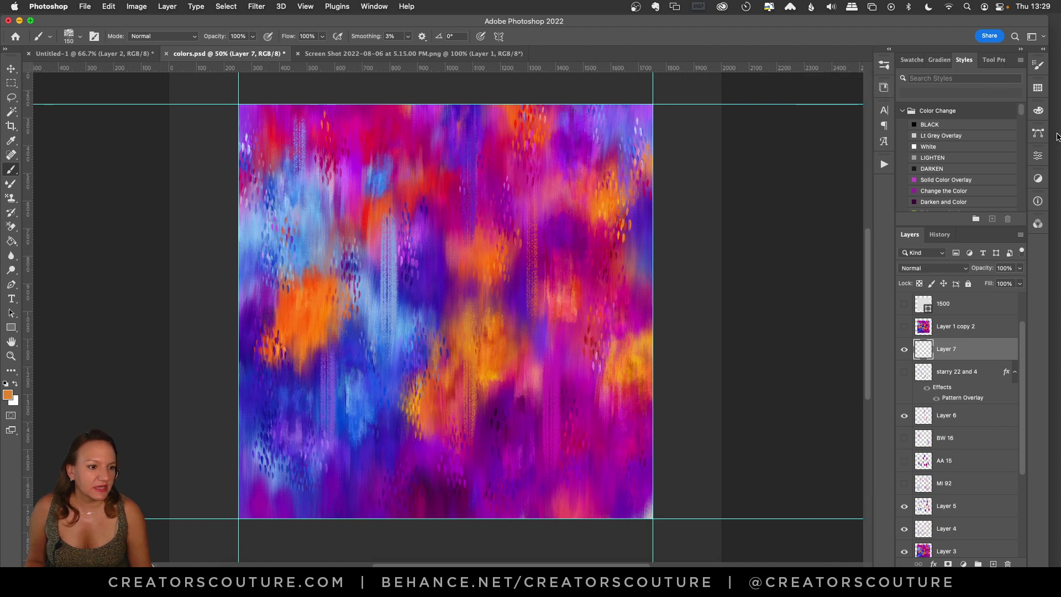
pyautogui.scroll(-10, 1006, 193)
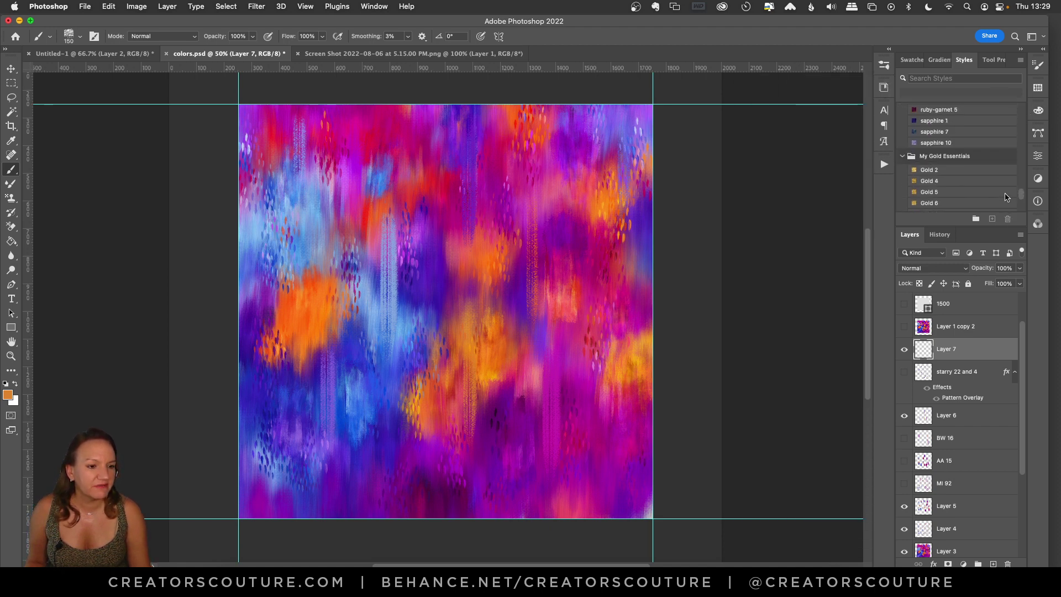
pyautogui.scroll(-5, 1006, 197)
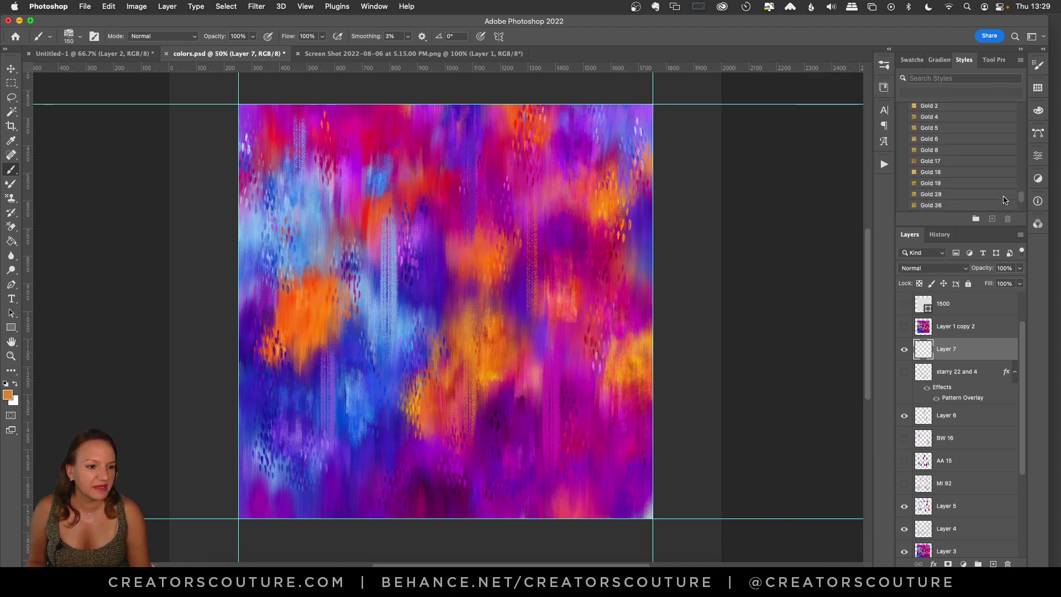
pyautogui.scroll(2, 1005, 199)
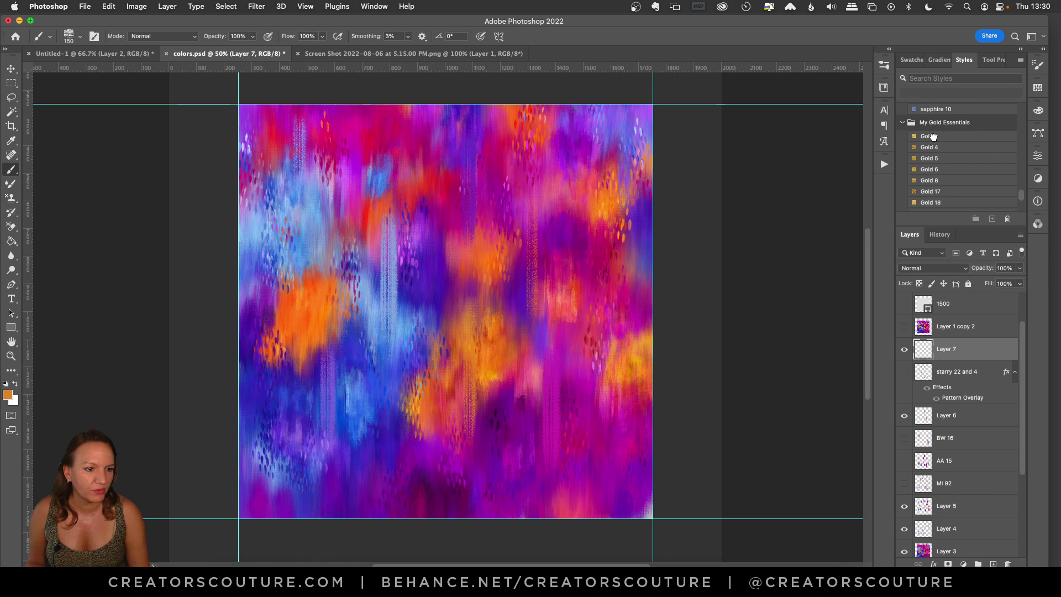
pyautogui.click(934, 137)
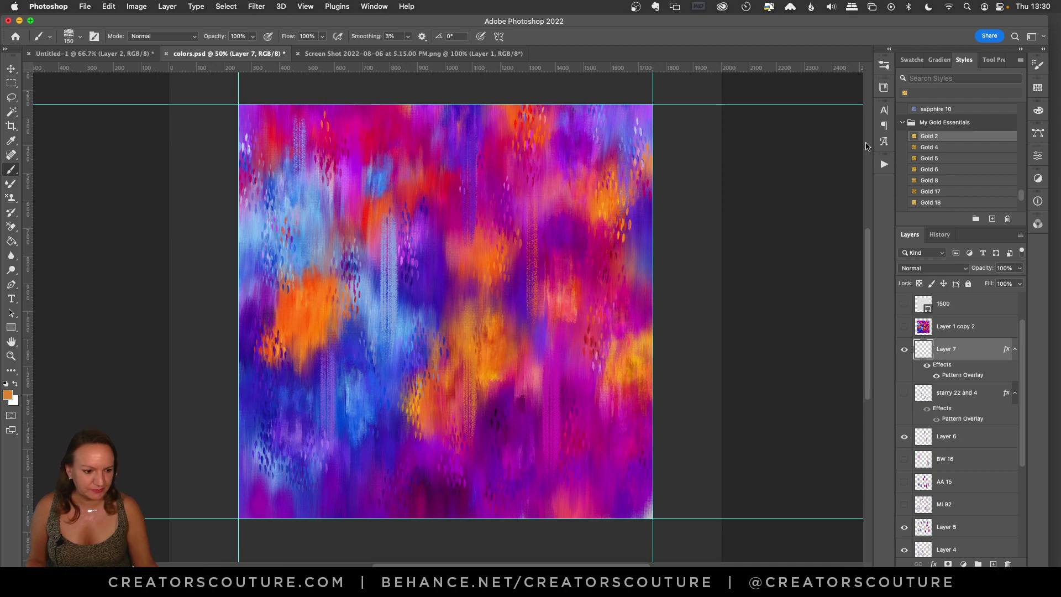
pyautogui.click(904, 393)
# - Hide the starry sparkles and bring the starry brush folder into view in the Brushes panel
pyautogui.click(904, 394)
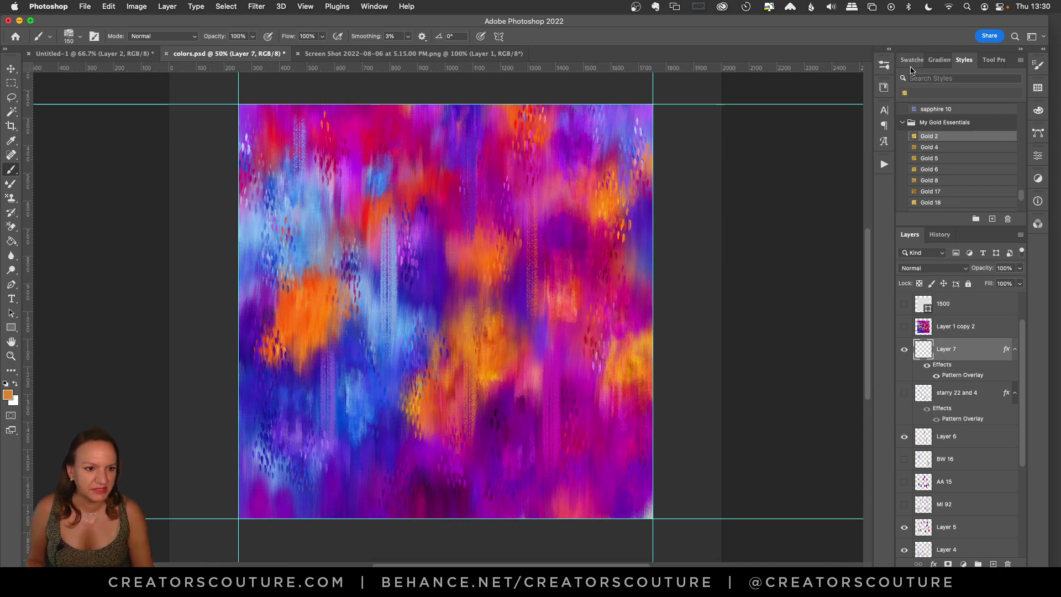
pyautogui.click(884, 65)
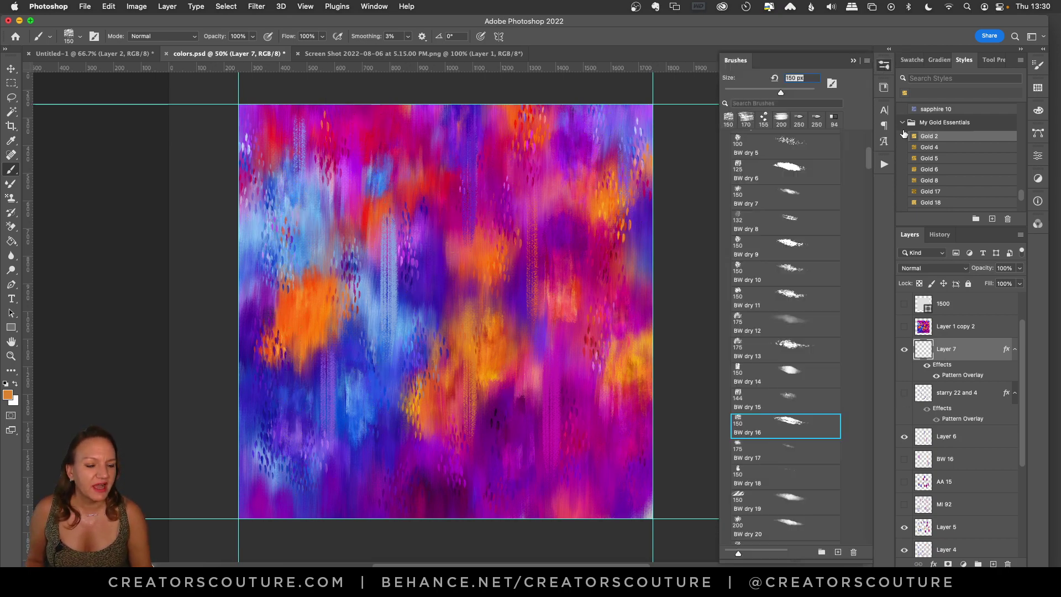
pyautogui.scroll(-5, 869, 174)
pyautogui.moveTo(869, 174)
pyautogui.mouseDown()
pyautogui.moveTo(846, 353)
pyautogui.moveTo(800, 496)
pyautogui.moveTo(782, 423)
pyautogui.mouseUp()
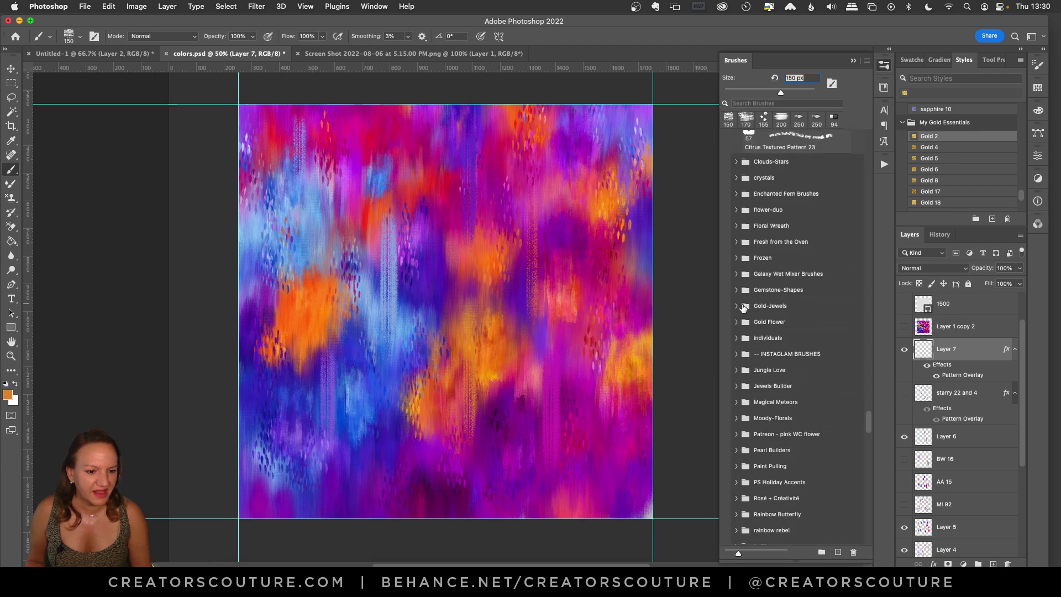
pyautogui.moveTo(868, 423); pyautogui.dragTo(867, 487)
pyautogui.click(737, 333)
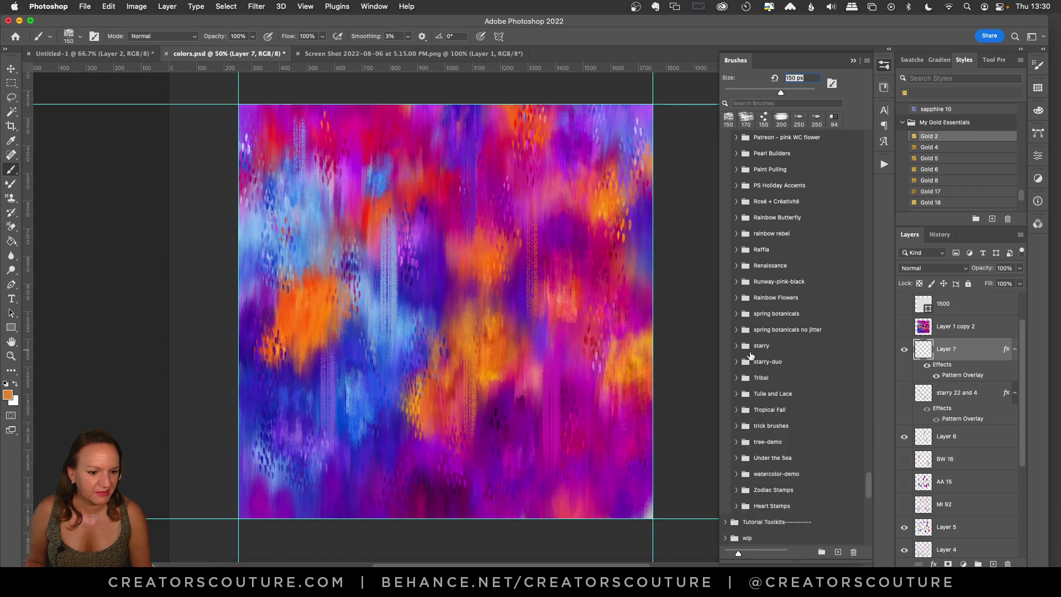
pyautogui.click(737, 346)
pyautogui.moveTo(872, 462)
pyautogui.mouseDown()
pyautogui.moveTo(860, 488)
pyautogui.moveTo(866, 475)
pyautogui.mouseUp()
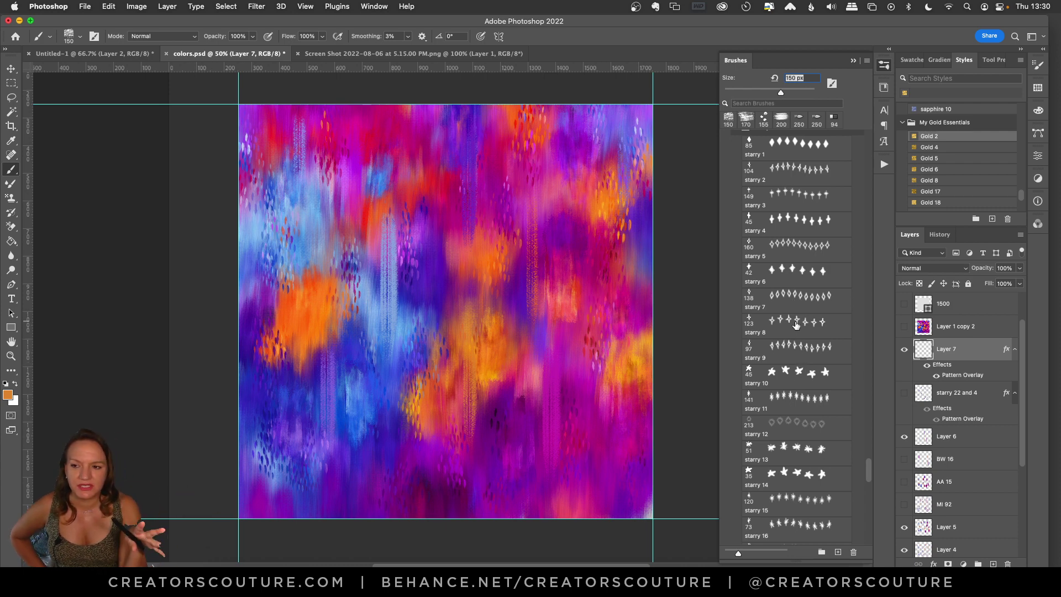
# - Try starry 8 and starry 4, then settle on the starry 22 sparkle brush at 200 px
pyautogui.click(796, 324)
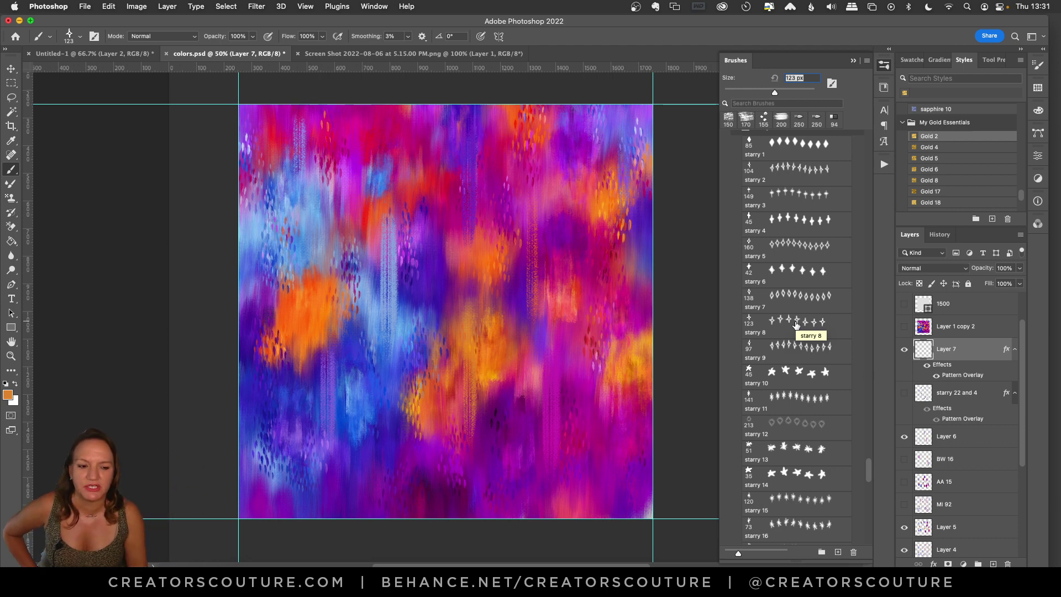
pyautogui.click(828, 234)
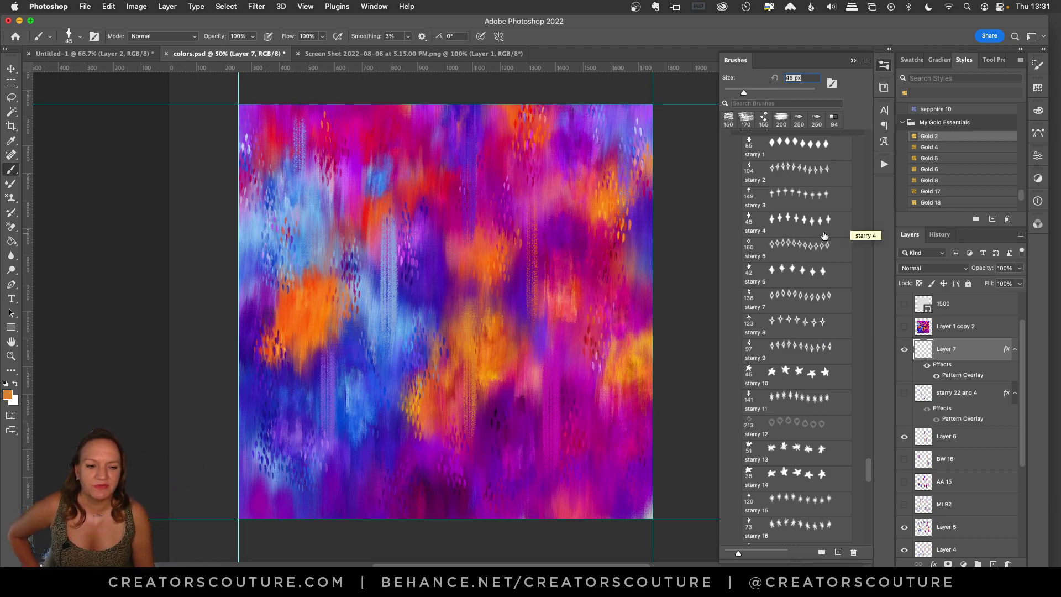
pyautogui.hotkey('shift', ',')
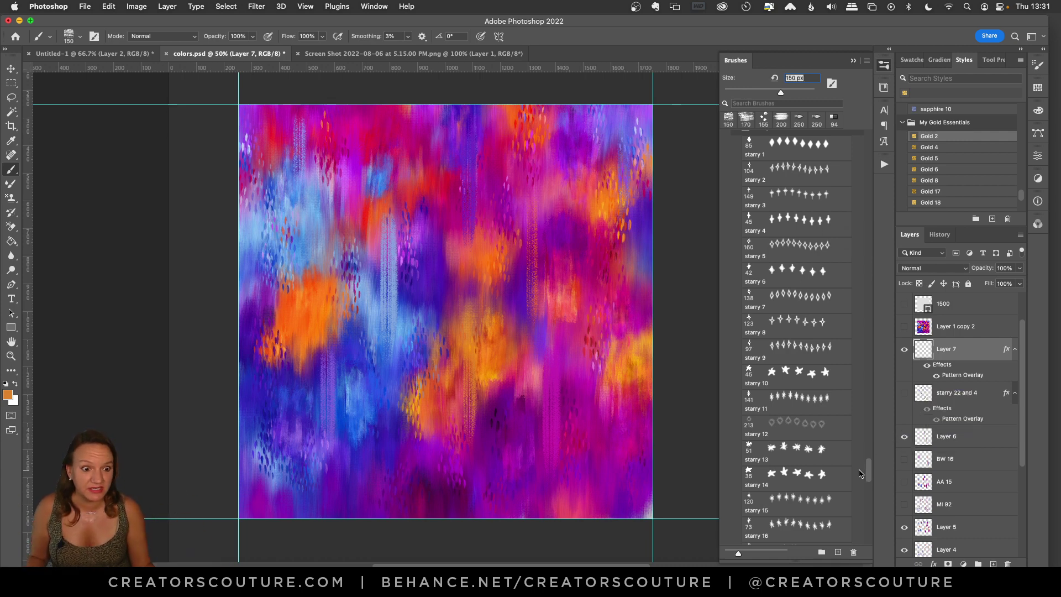
pyautogui.scroll(-5, 870, 469)
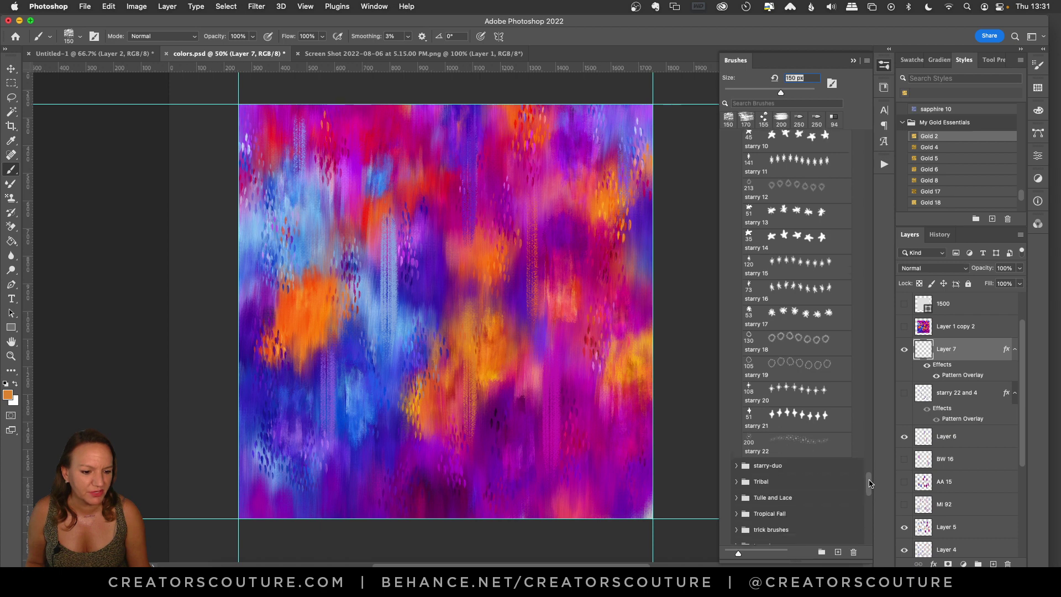
pyautogui.click(802, 447)
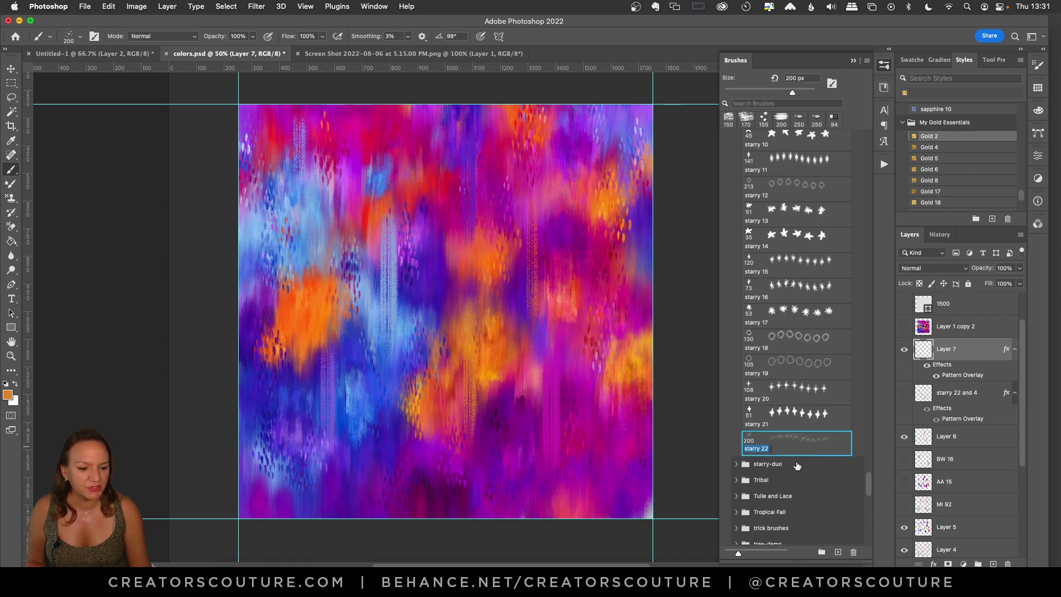
# - Paint gold sparkle trails right of centre, top middle, left, lower corners, upper right and left edge
pyautogui.click(765, 433)
pyautogui.moveTo(551, 258); pyautogui.dragTo(547, 386)
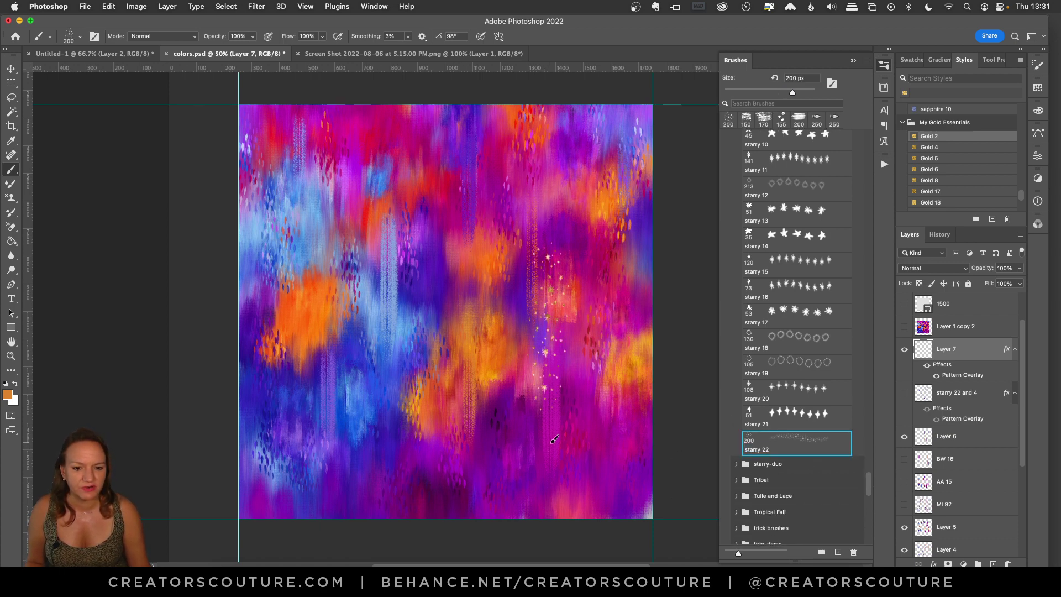
pyautogui.moveTo(437, 113); pyautogui.dragTo(437, 226)
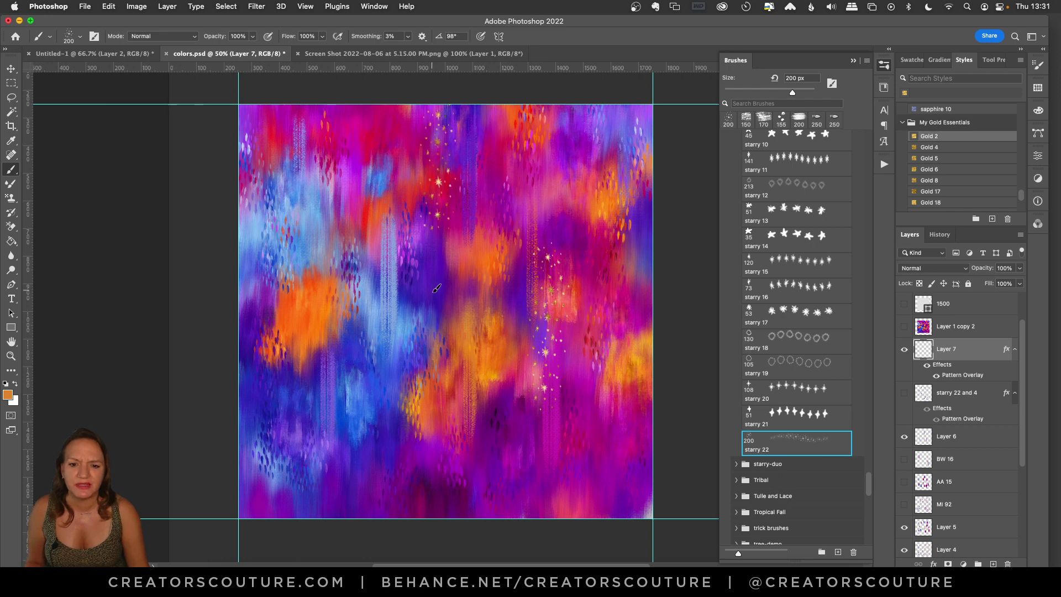
pyautogui.moveTo(318, 191); pyautogui.dragTo(317, 285)
pyautogui.moveTo(348, 387); pyautogui.dragTo(346, 464)
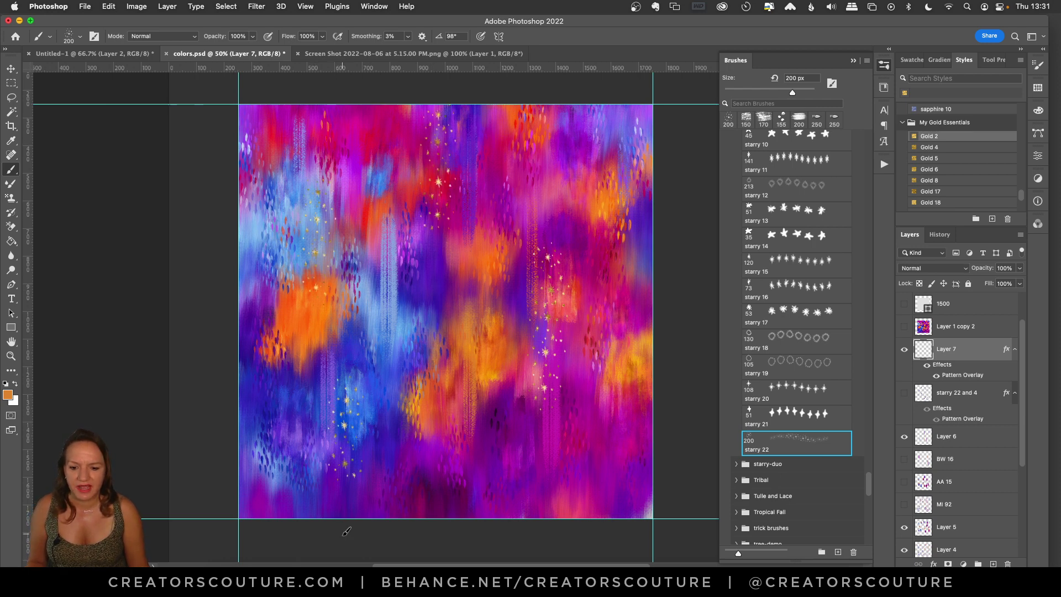
pyautogui.moveTo(615, 362); pyautogui.dragTo(611, 520)
pyautogui.moveTo(615, 111); pyautogui.dragTo(614, 247)
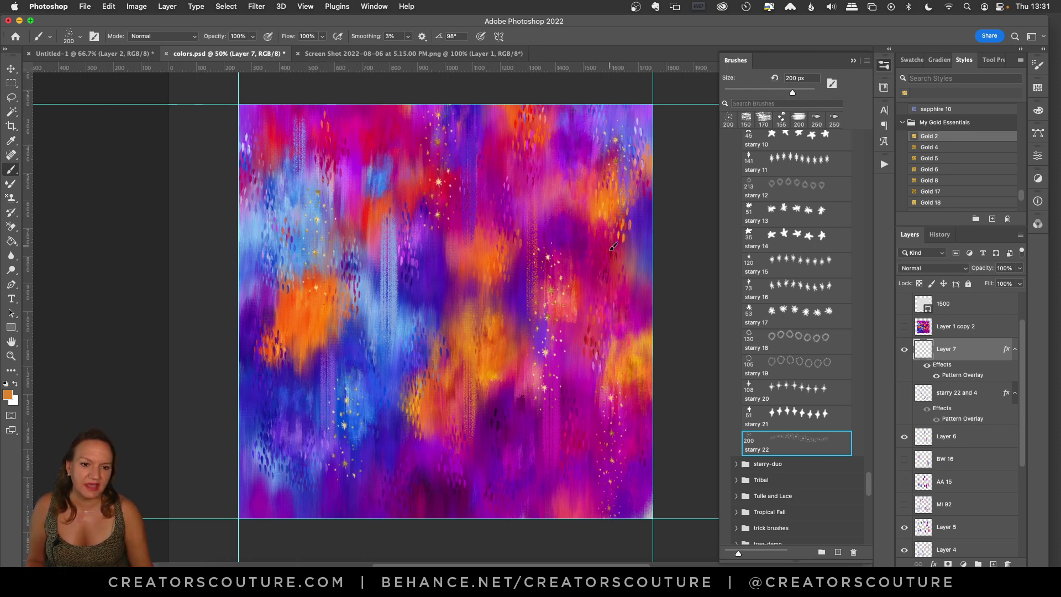
pyautogui.moveTo(613, 138); pyautogui.dragTo(602, 253)
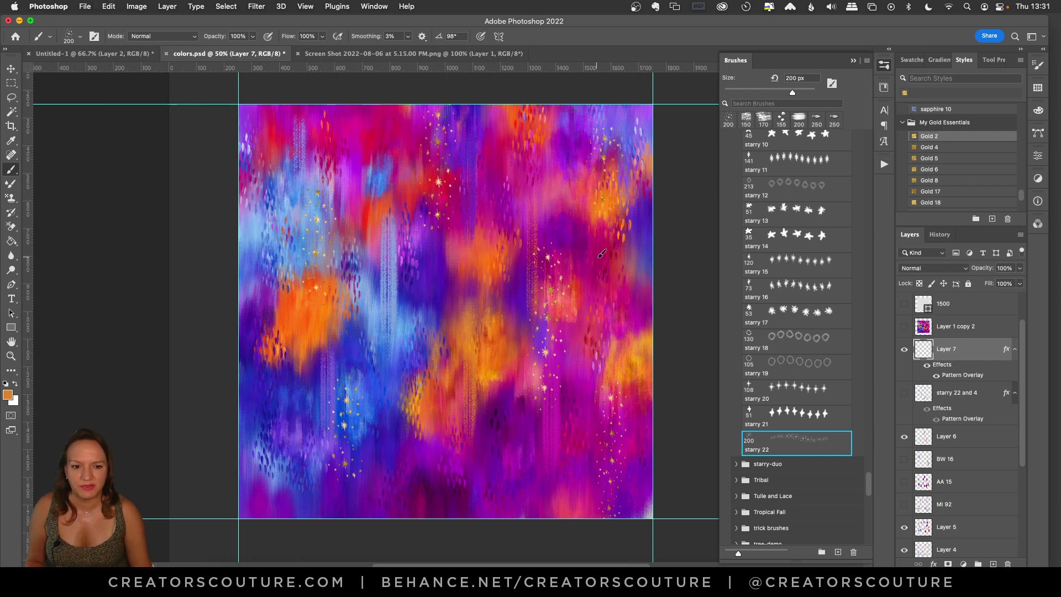
pyautogui.moveTo(429, 401); pyautogui.dragTo(433, 487)
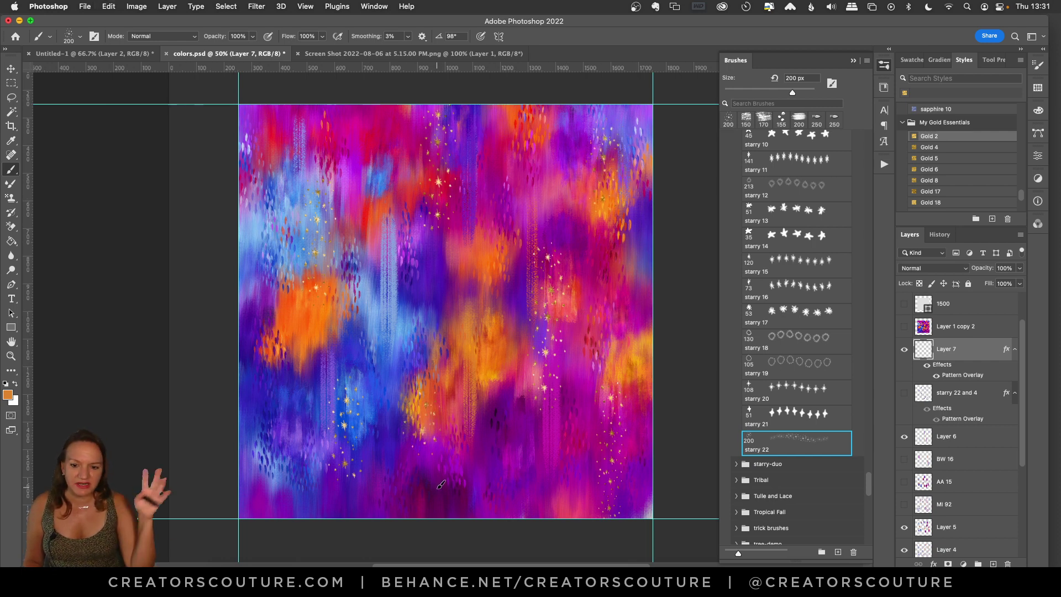
pyautogui.moveTo(246, 145)
pyautogui.mouseDown()
pyautogui.moveTo(258, 158)
pyautogui.moveTo(262, 330)
pyautogui.mouseUp()
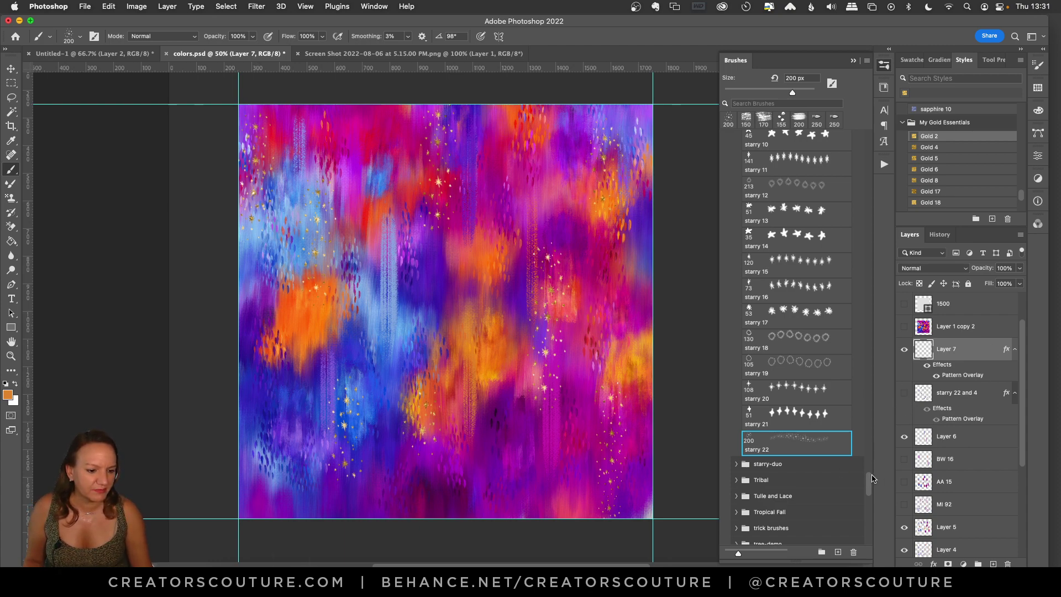
# - Switch to starry 4 at 45 px and stamp gold stars across the top, centre and upper left
pyautogui.scroll(10, 872, 479)
pyautogui.scroll(-1, 773, 352)
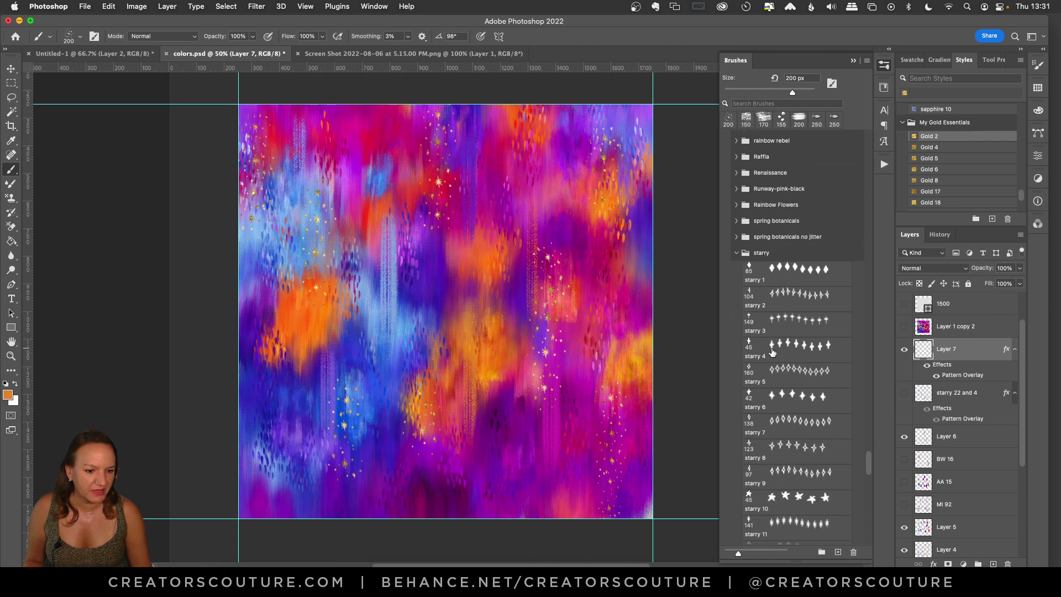
pyautogui.click(773, 352)
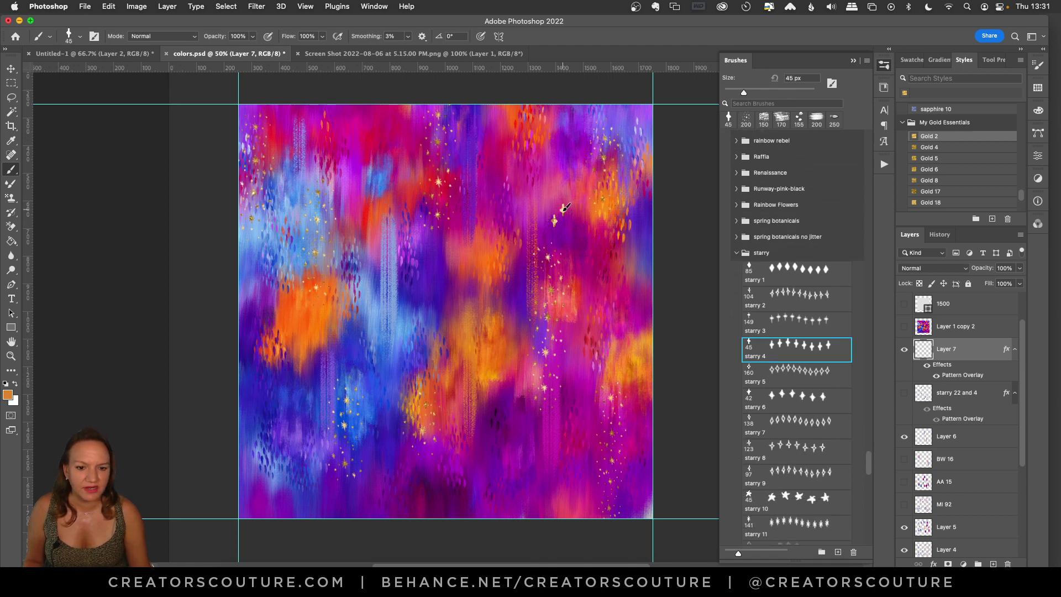
pyautogui.moveTo(562, 210); pyautogui.dragTo(562, 228)
pyautogui.click(562, 121)
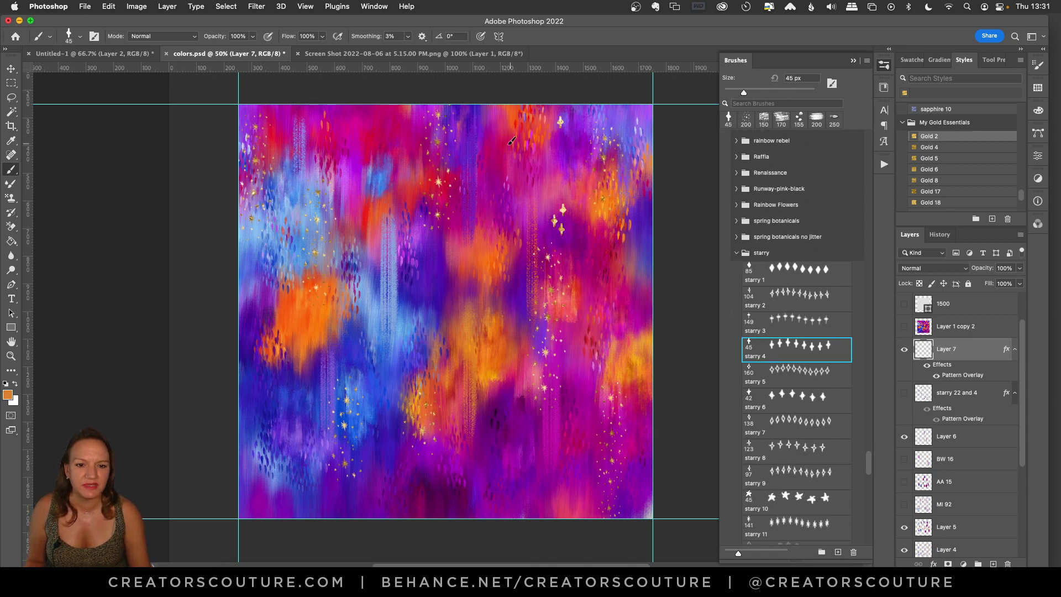
pyautogui.click(472, 137)
pyautogui.click(482, 146)
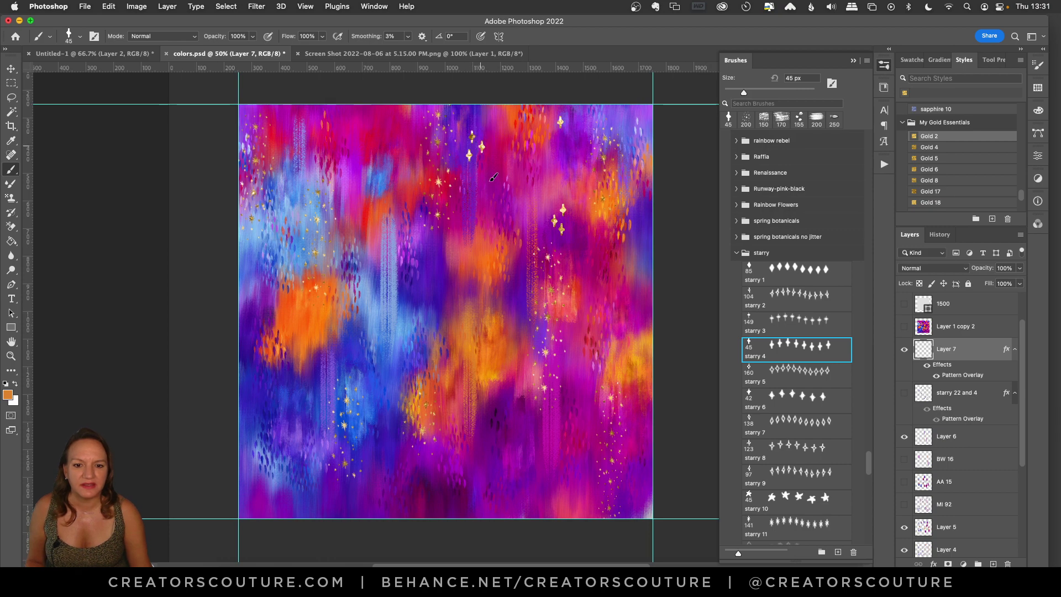
pyautogui.moveTo(452, 259); pyautogui.dragTo(452, 283)
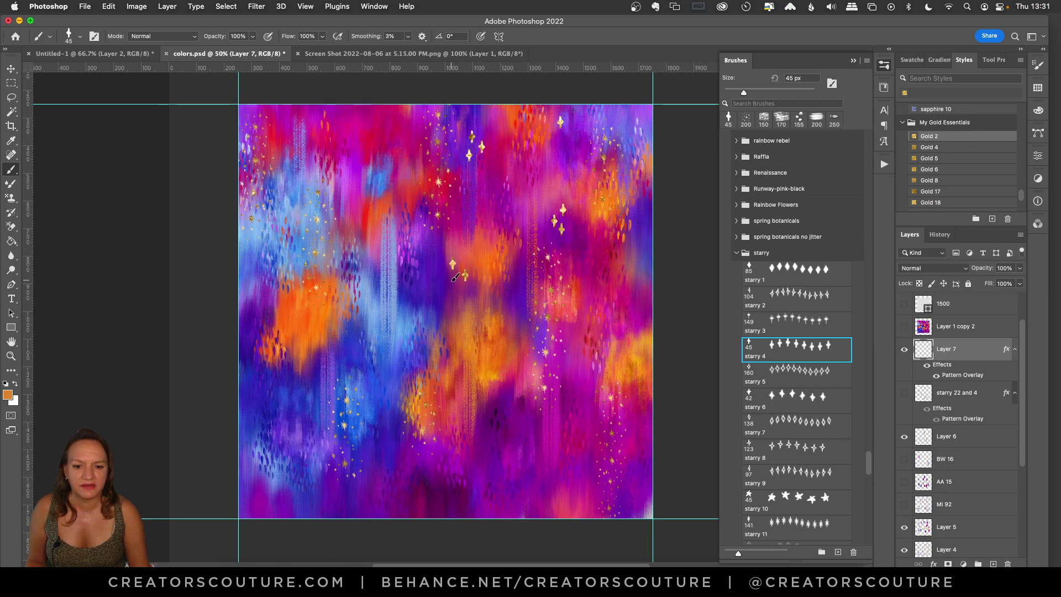
pyautogui.click(347, 164)
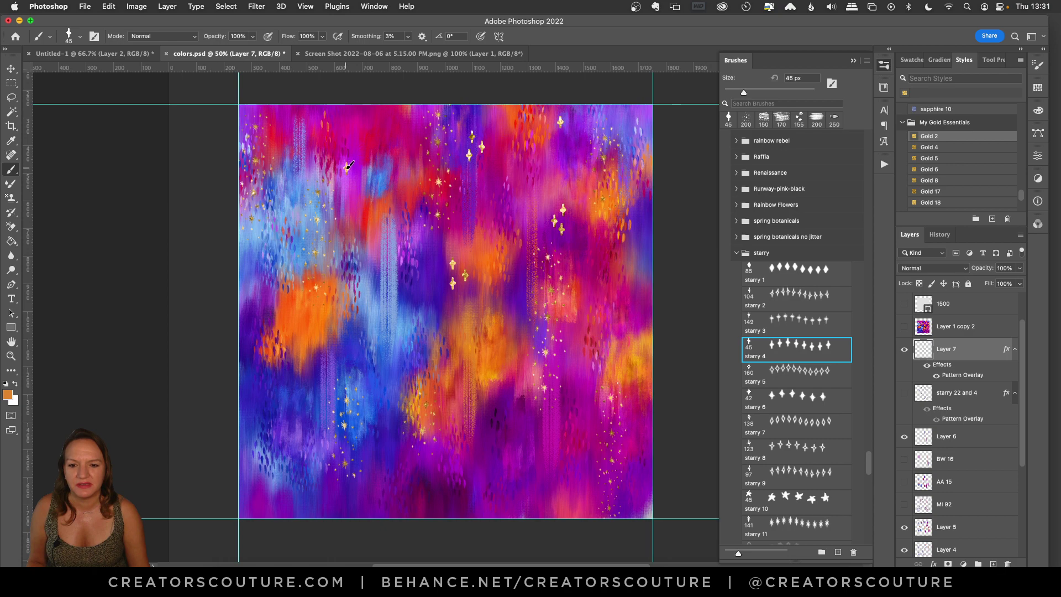
pyautogui.click(349, 172)
# - Scatter gold stars down the left side, including a cluster and the lower left
pyautogui.click(280, 123)
pyautogui.click(258, 241)
pyautogui.click(326, 332)
pyautogui.click(277, 319)
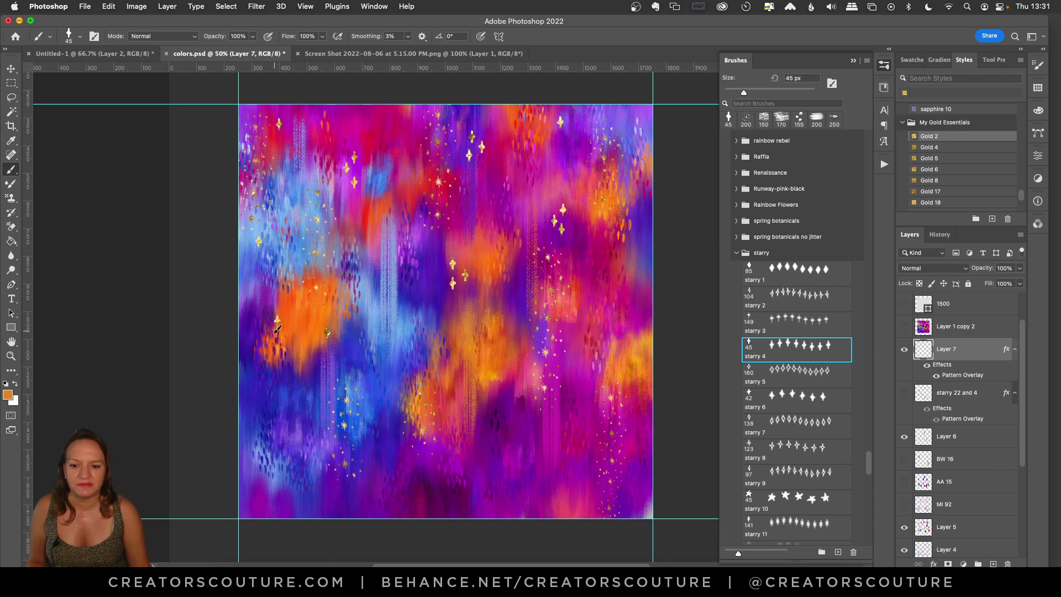
pyautogui.click(261, 328)
pyautogui.click(265, 311)
pyautogui.click(272, 413)
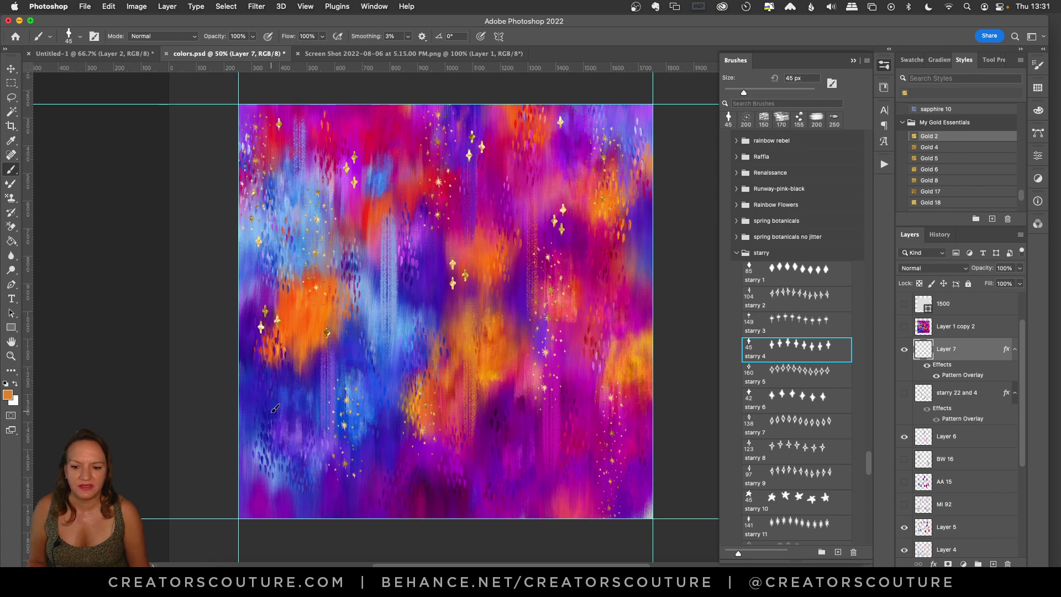
pyautogui.click(278, 427)
pyautogui.click(271, 452)
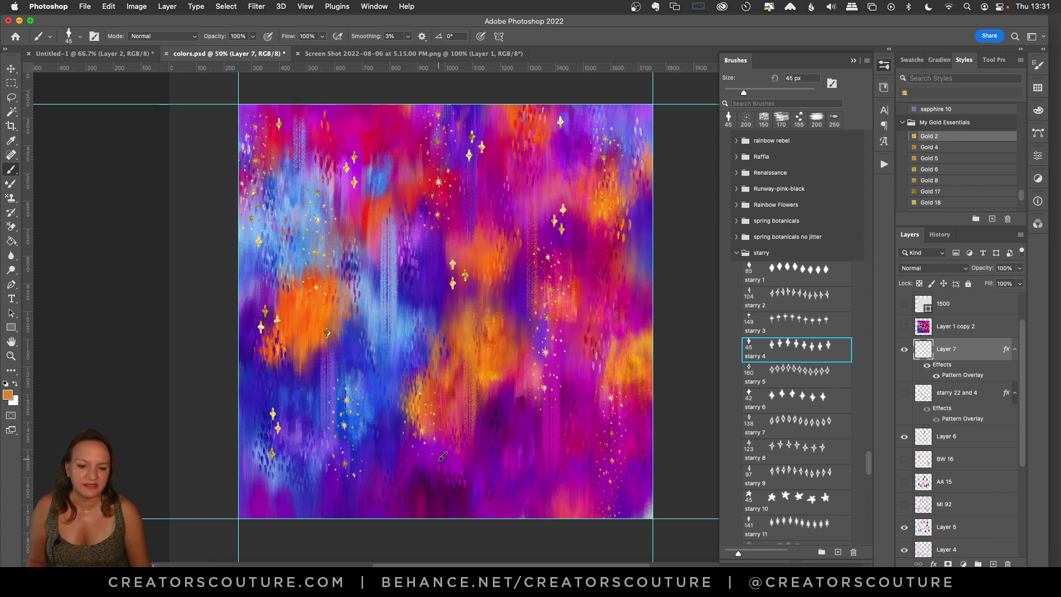
# - Add gold stars in the lower middle, lower right, right side, top right corner and bottom edge
pyautogui.click(439, 460)
pyautogui.click(424, 457)
pyautogui.click(433, 473)
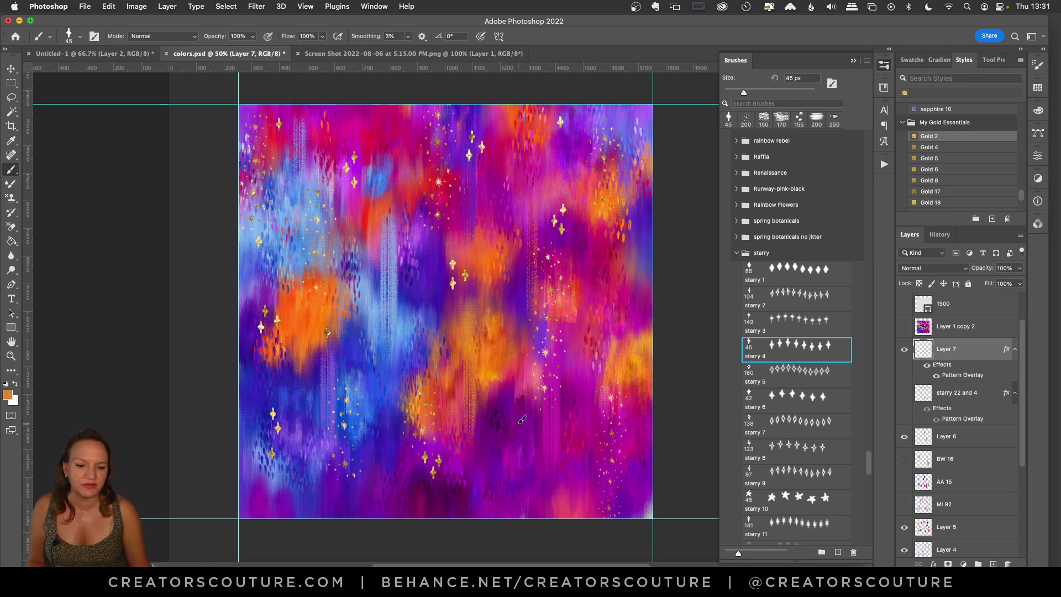
pyautogui.click(518, 417)
pyautogui.click(527, 408)
pyautogui.click(525, 429)
pyautogui.click(633, 367)
pyautogui.click(633, 384)
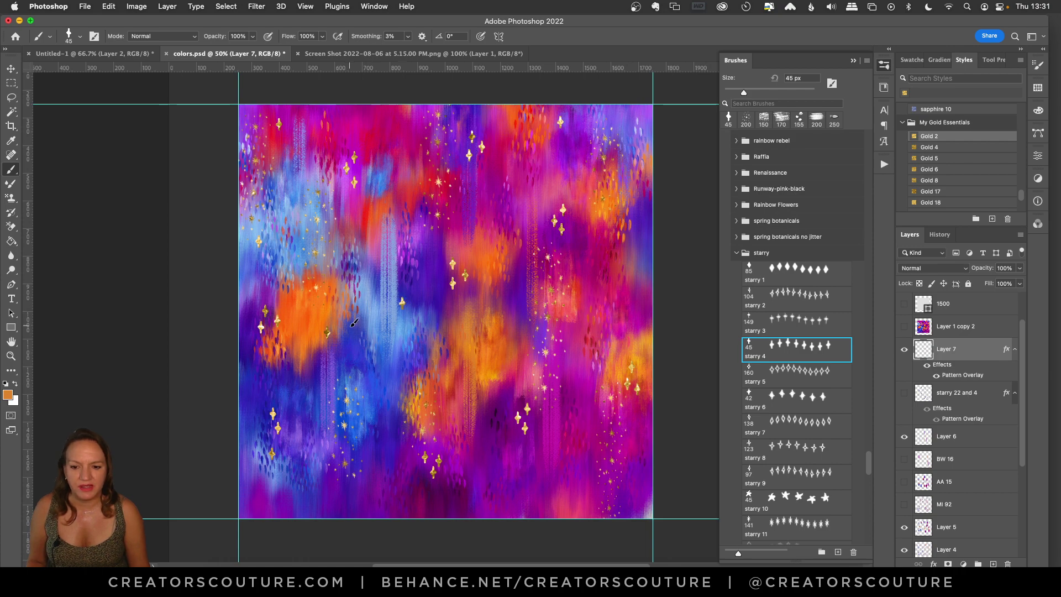
pyautogui.click(406, 376)
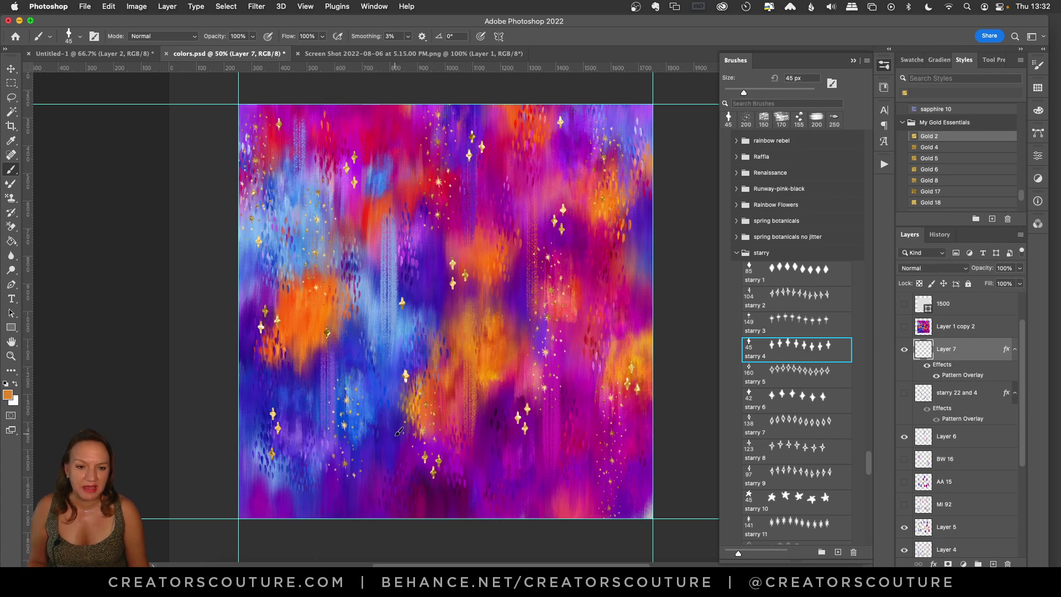
pyautogui.click(624, 123)
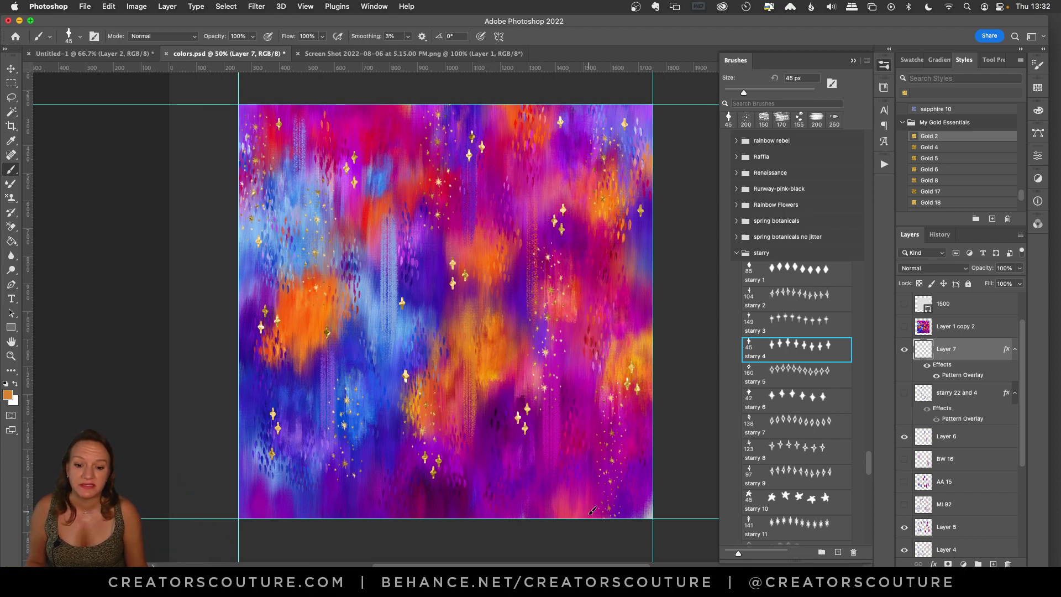
pyautogui.click(566, 489)
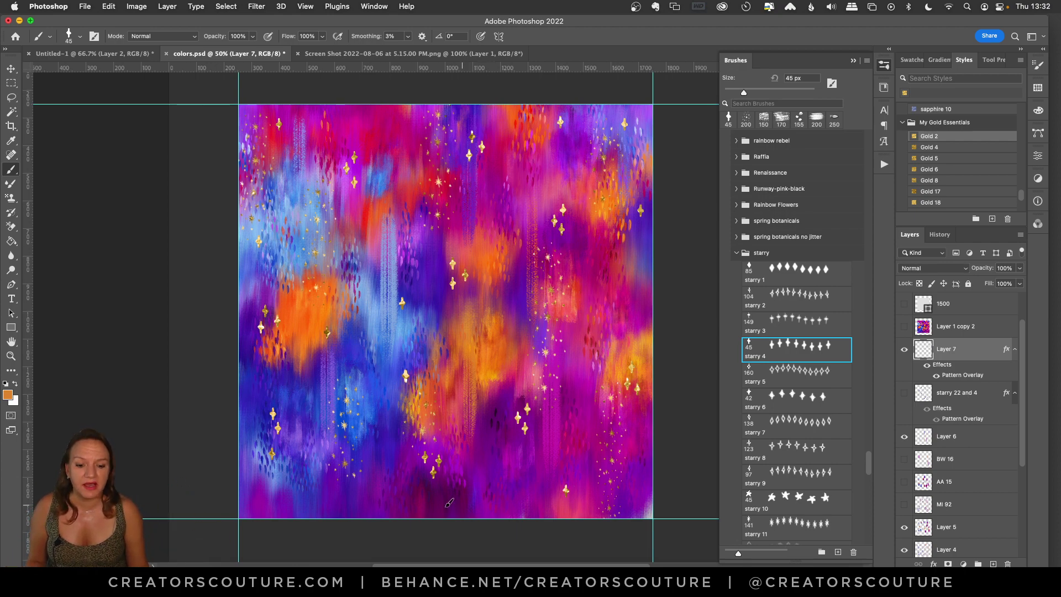
pyautogui.click(329, 485)
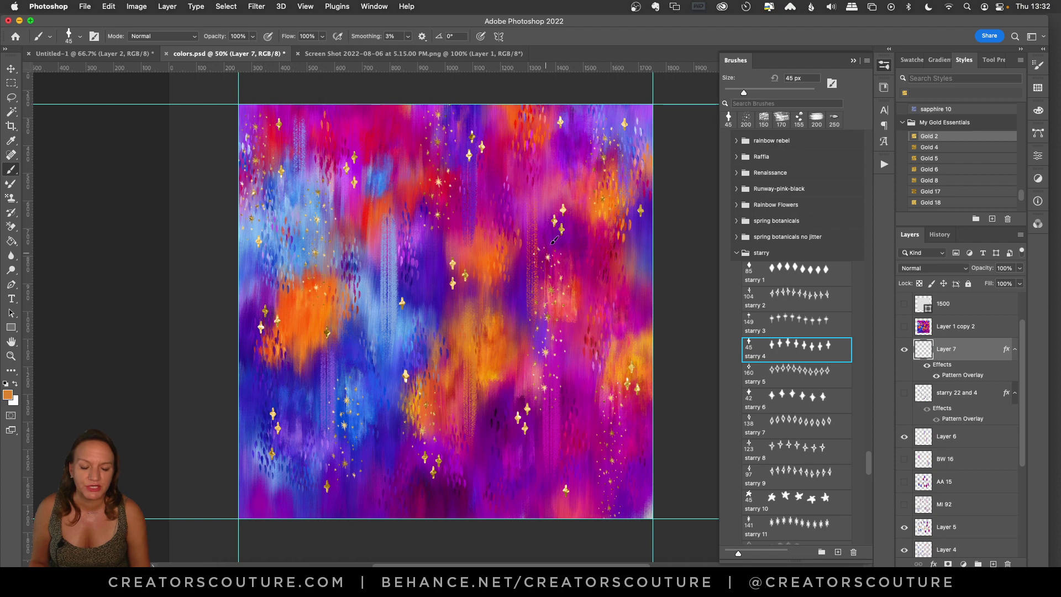
pyautogui.click(637, 236)
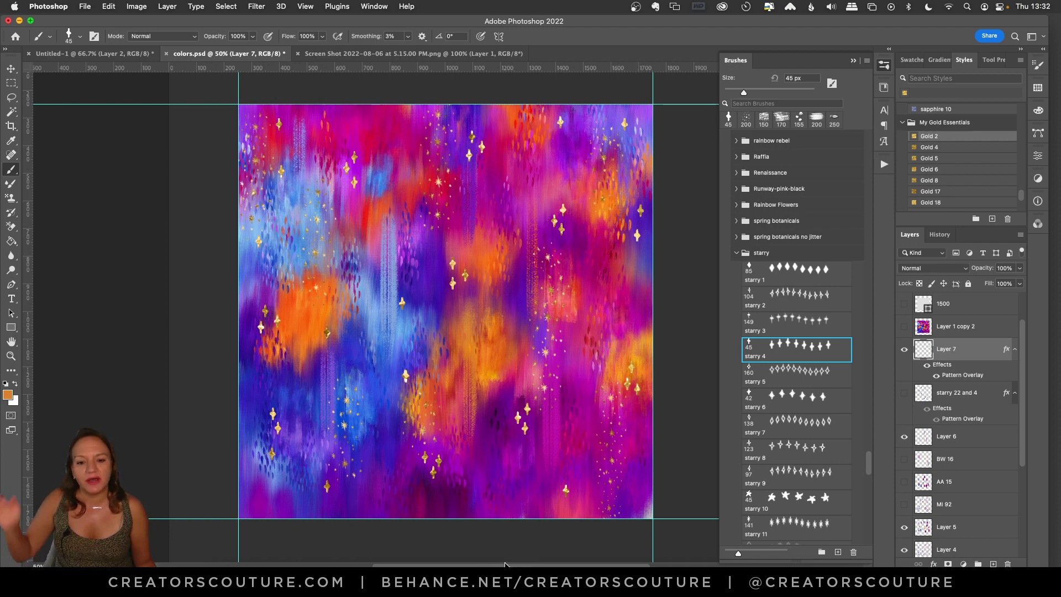